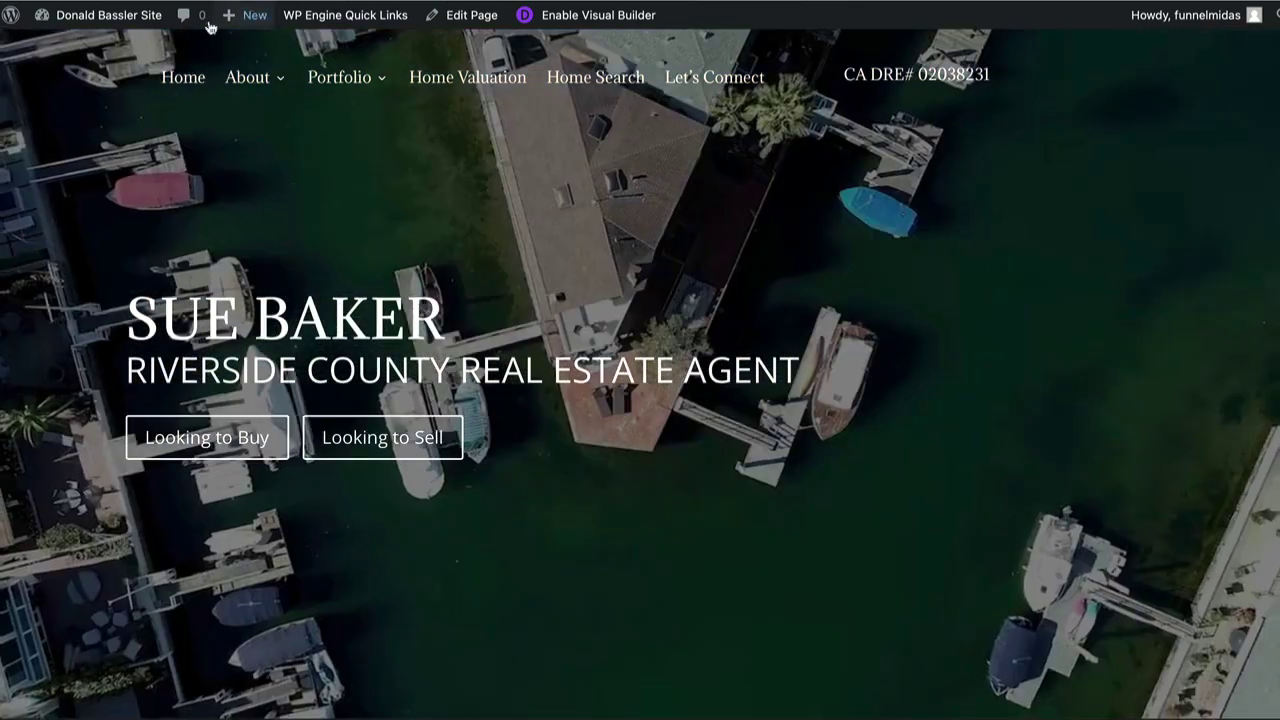
# - Show the site-name dropdown with its Dashboard, Themes, Widgets and Menus shortcuts
pyautogui.moveTo(105, 22)
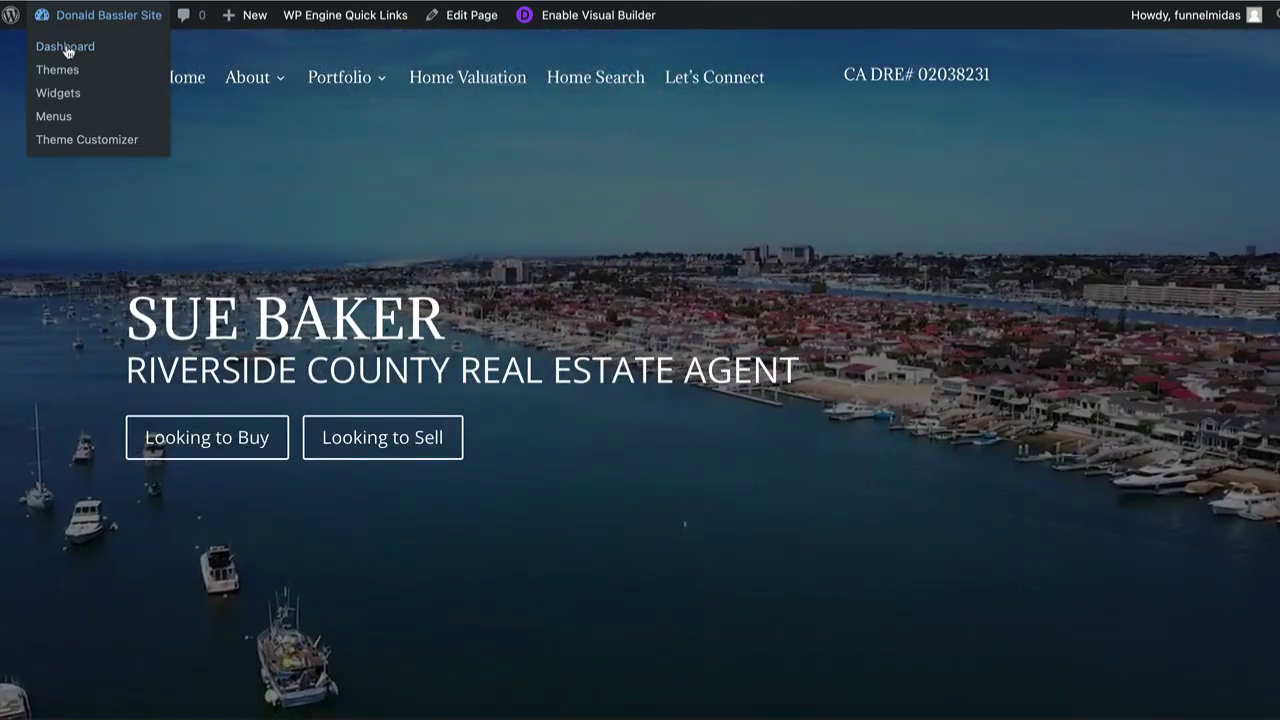
# - Go to Installed Plugins from the dashboard and permanently dismiss the Strong Testimonials rating notice
pyautogui.click(67, 51)
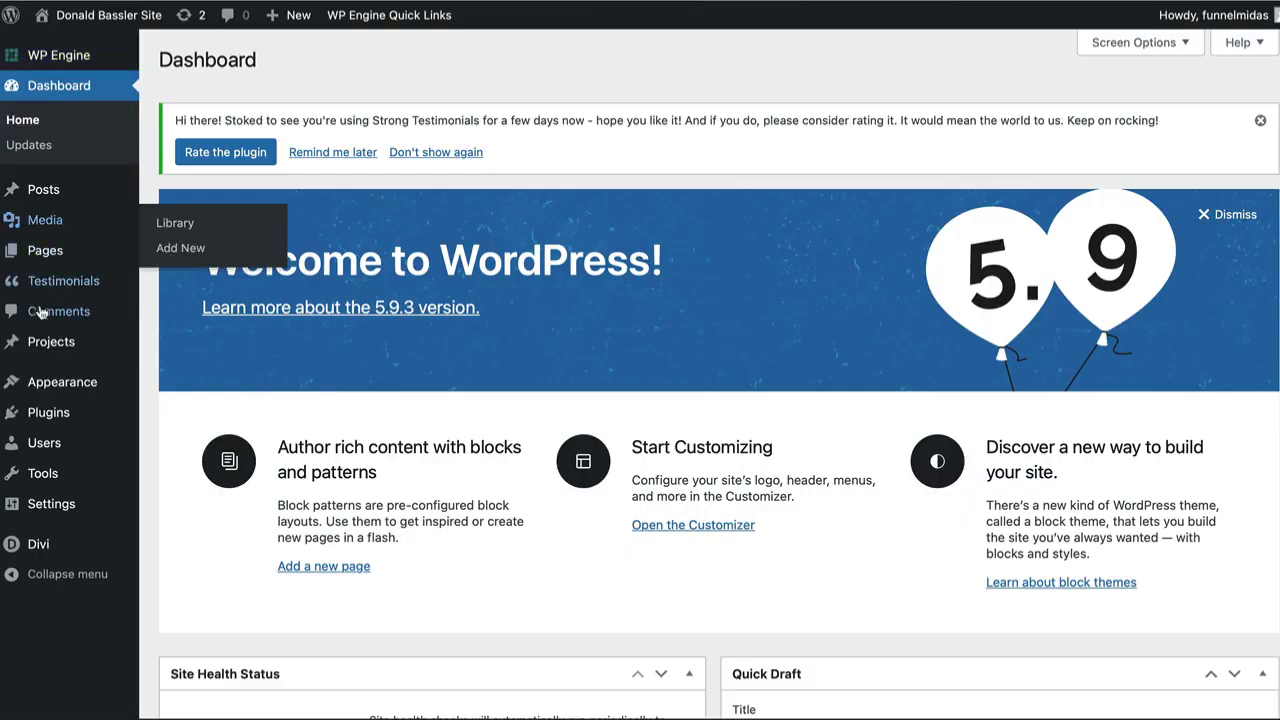
pyautogui.moveTo(44, 420)
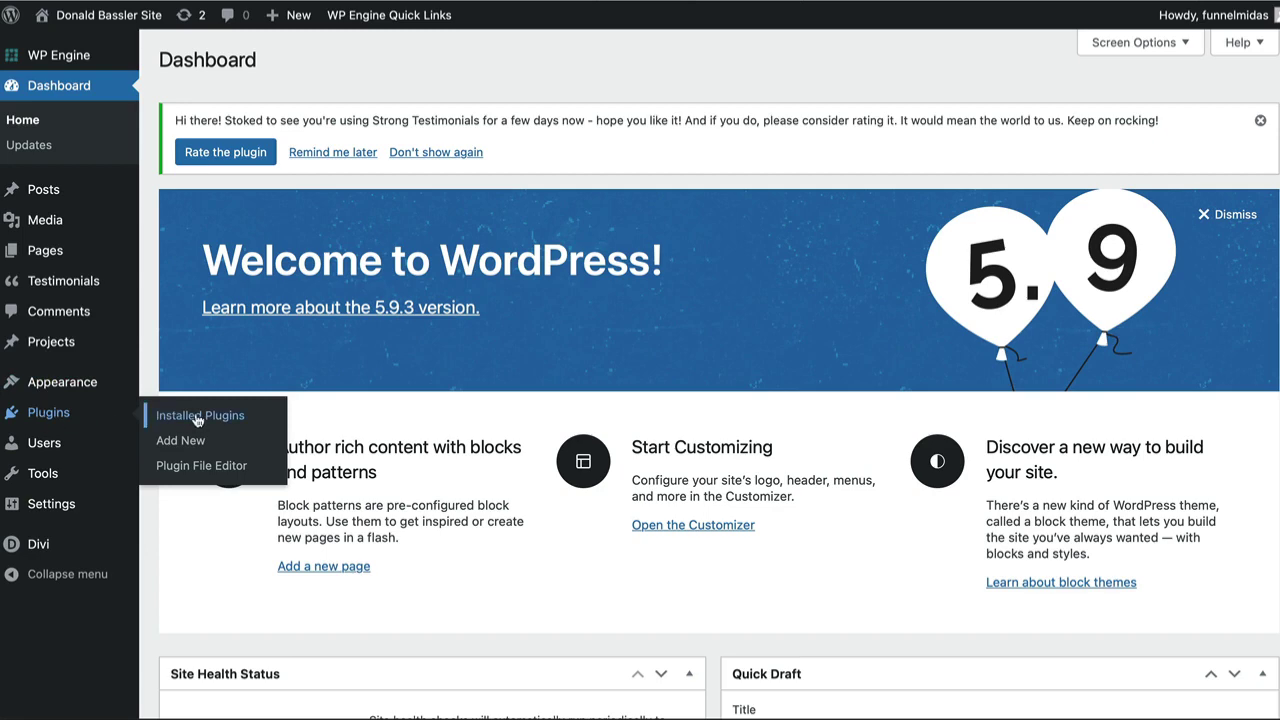
pyautogui.click(198, 417)
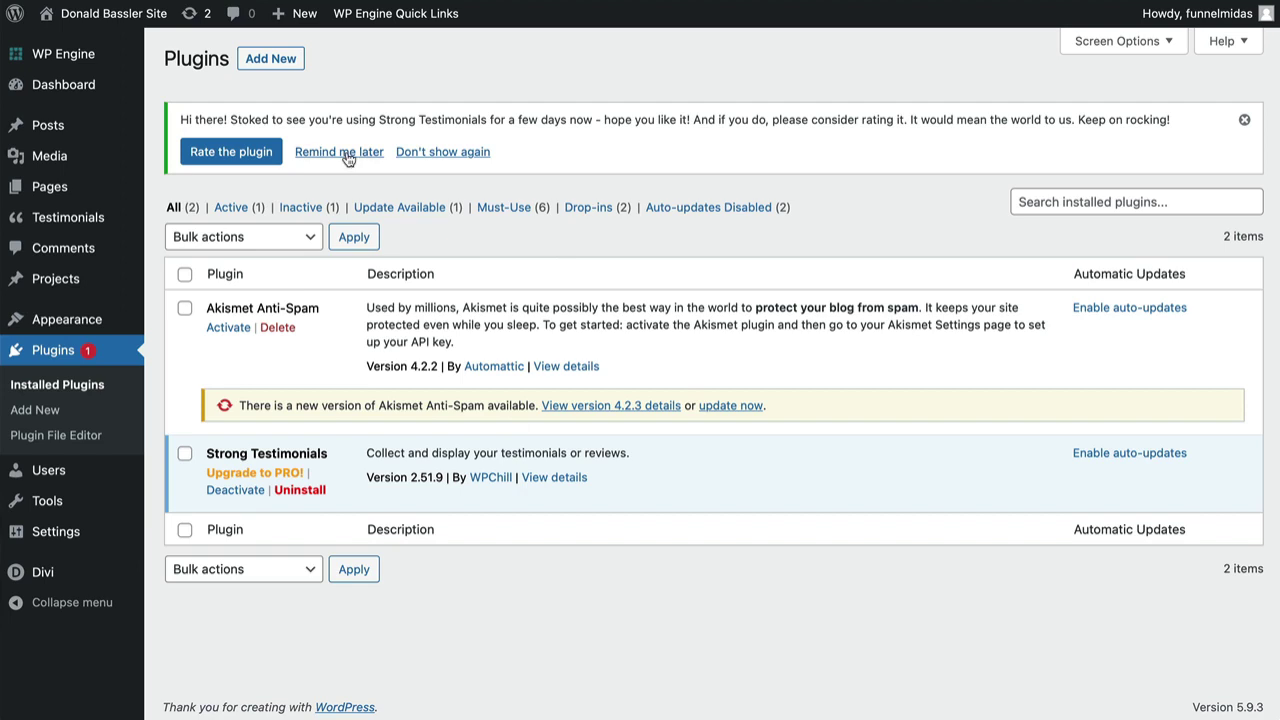
pyautogui.click(444, 152)
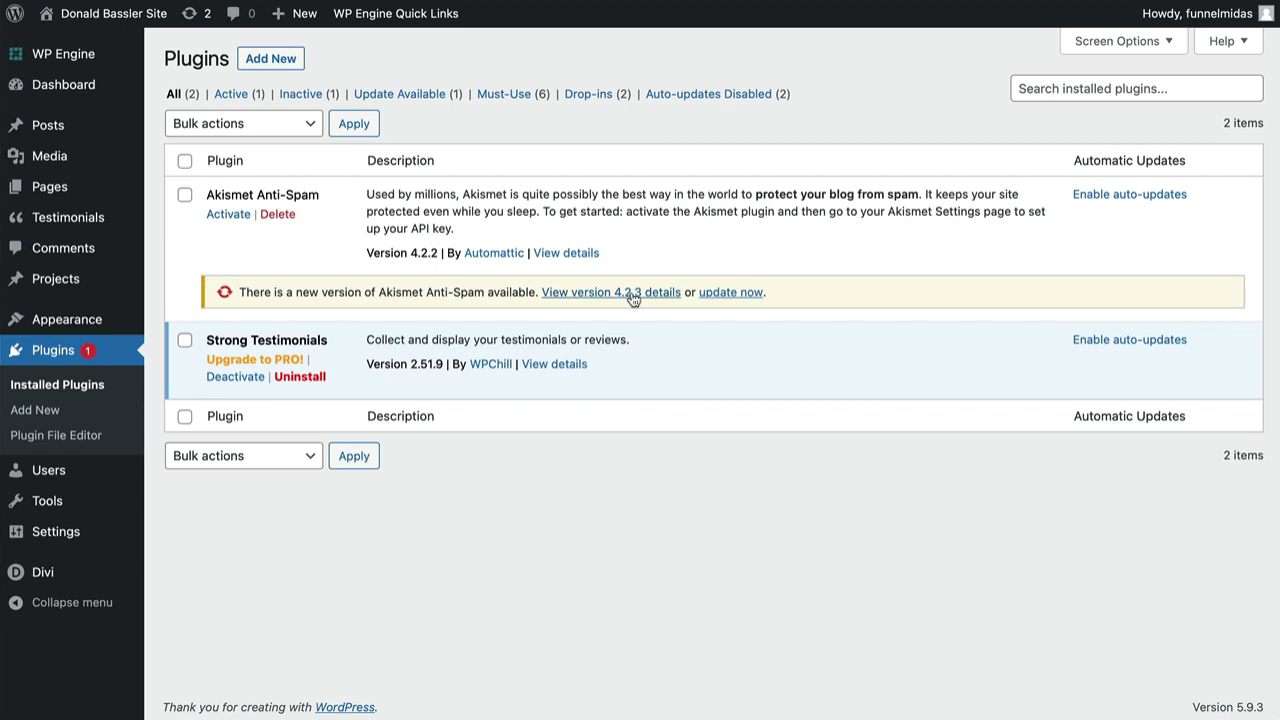
# - Update Akismet Anti-Spam to 4.2.3 without a restore point, activate it, and begin account setup
pyautogui.click(720, 298)
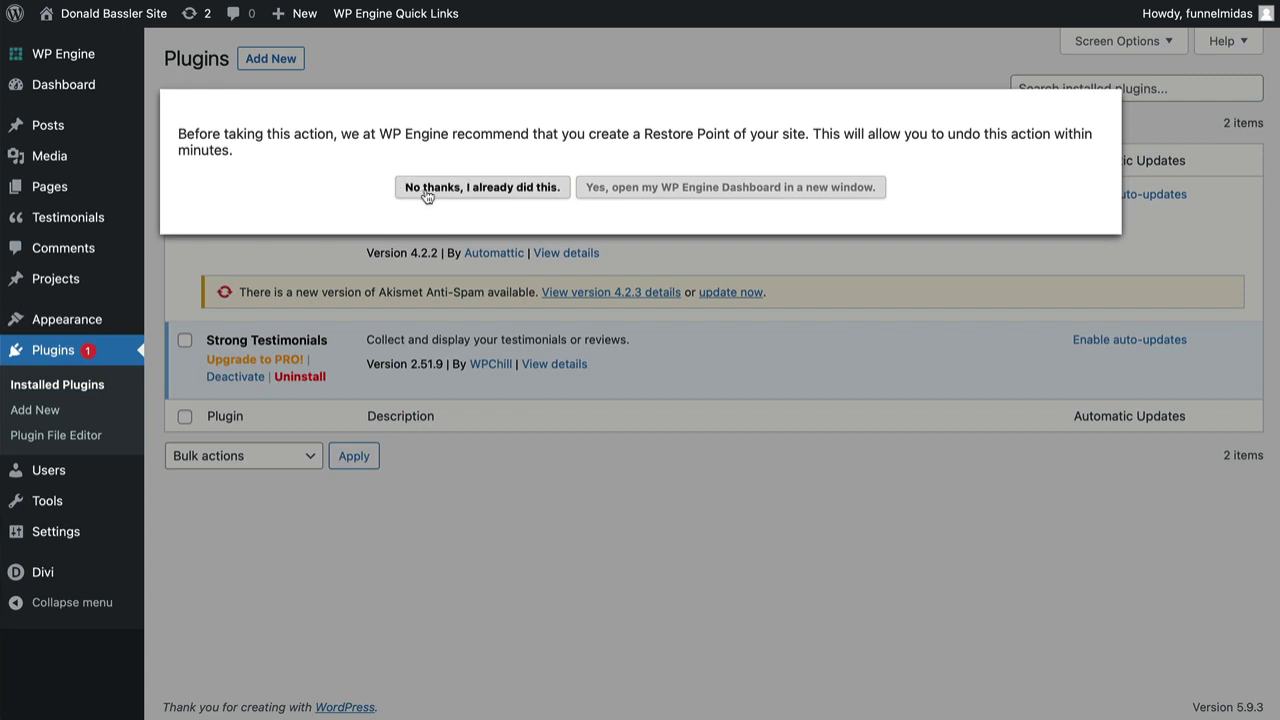
pyautogui.click(427, 194)
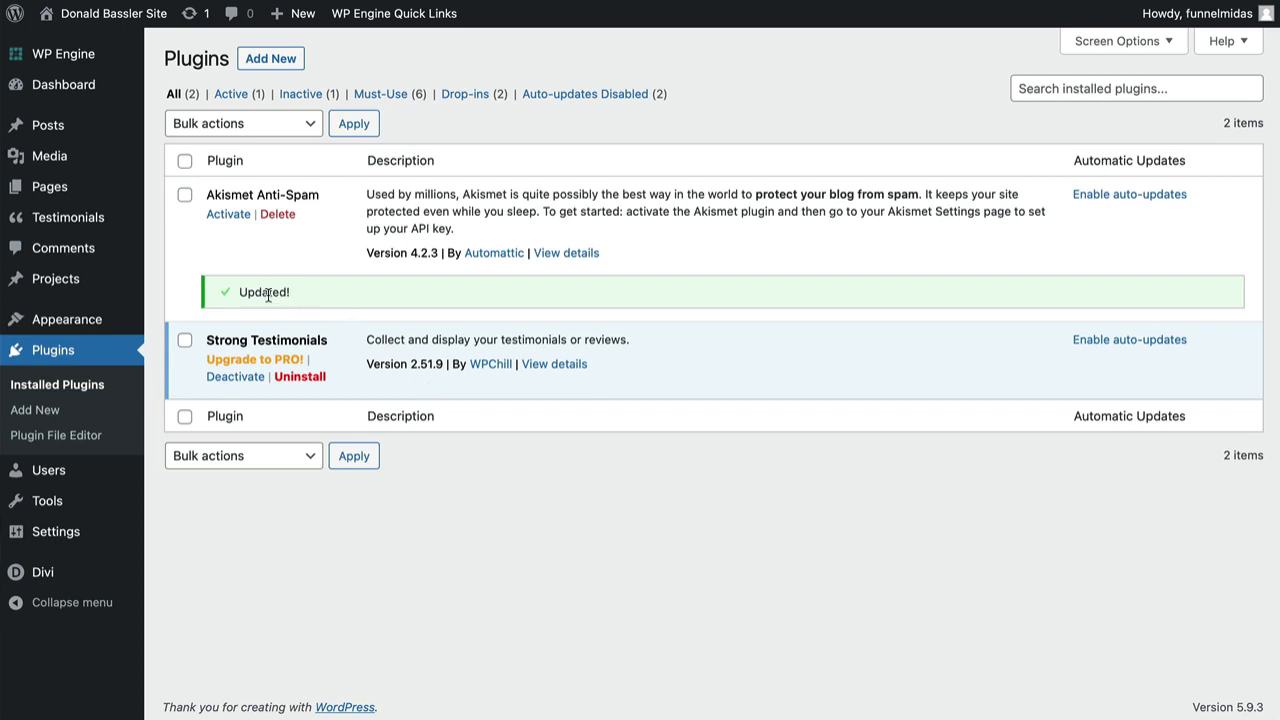
pyautogui.click(229, 215)
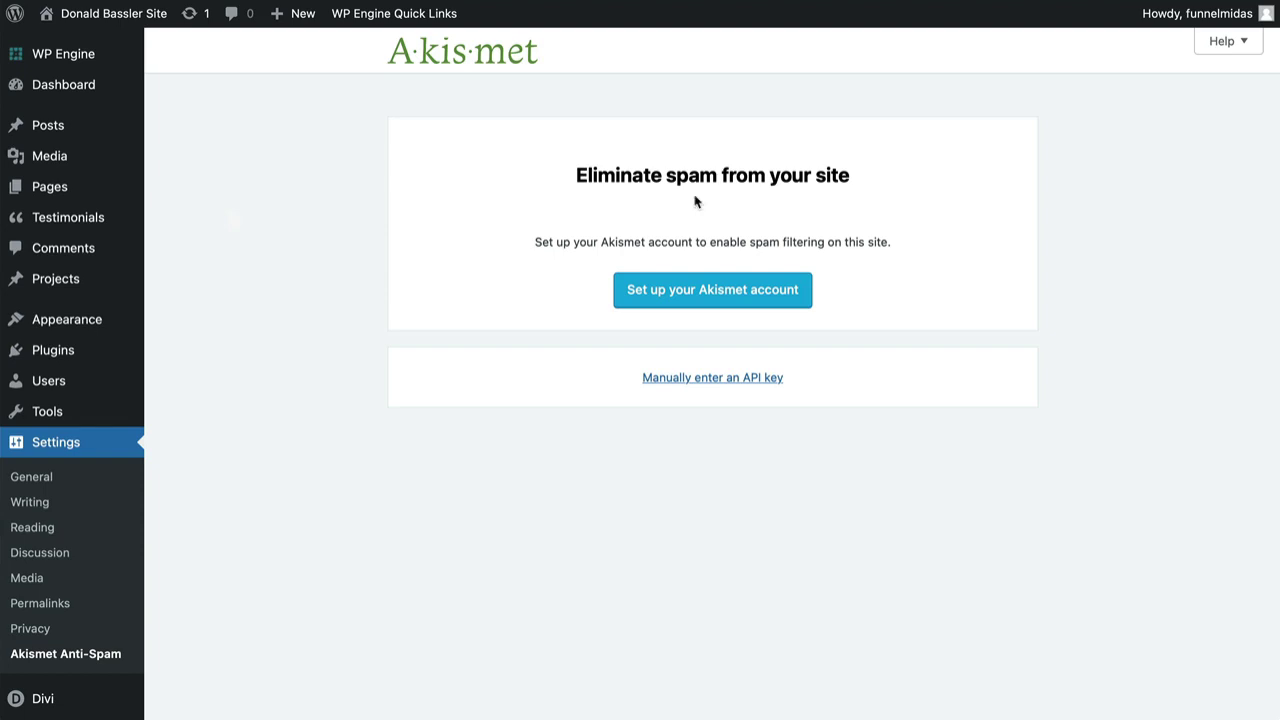
pyautogui.click(721, 296)
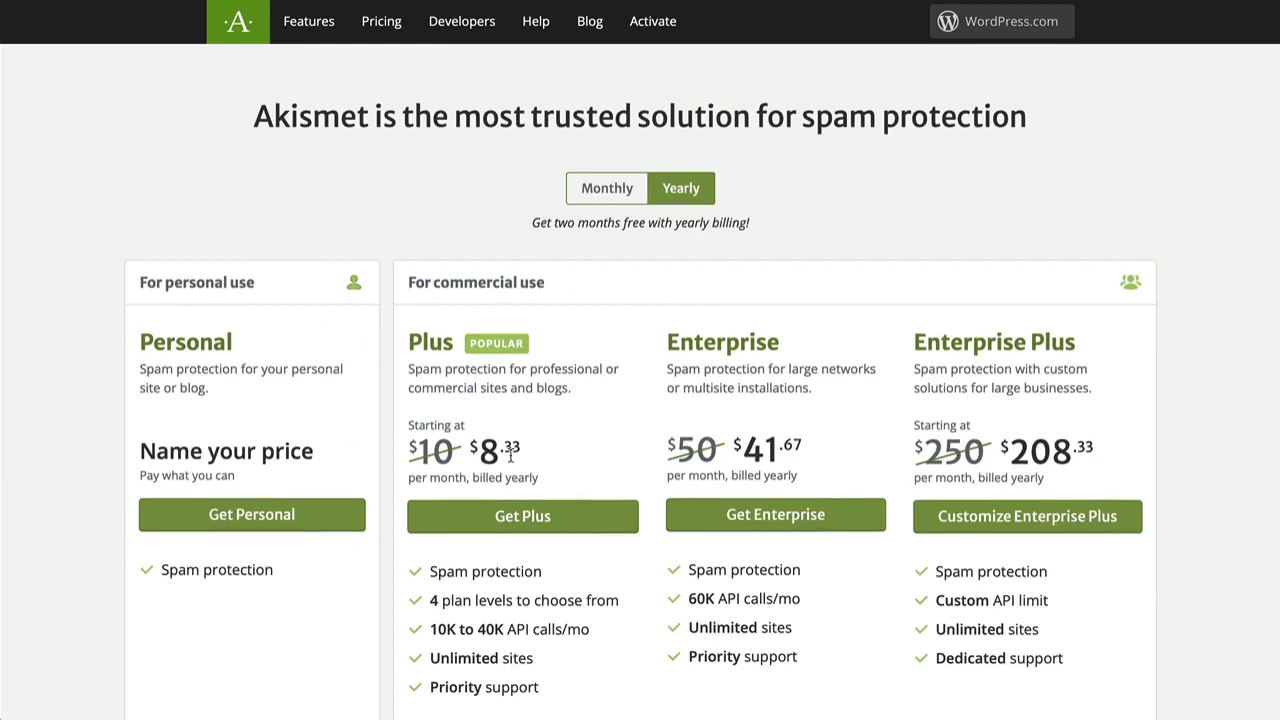
# - Choose the Akismet Personal plan and lower its yearly price to $0
pyautogui.scroll(-1, 510, 455)
pyautogui.scroll(-7, 510, 455)
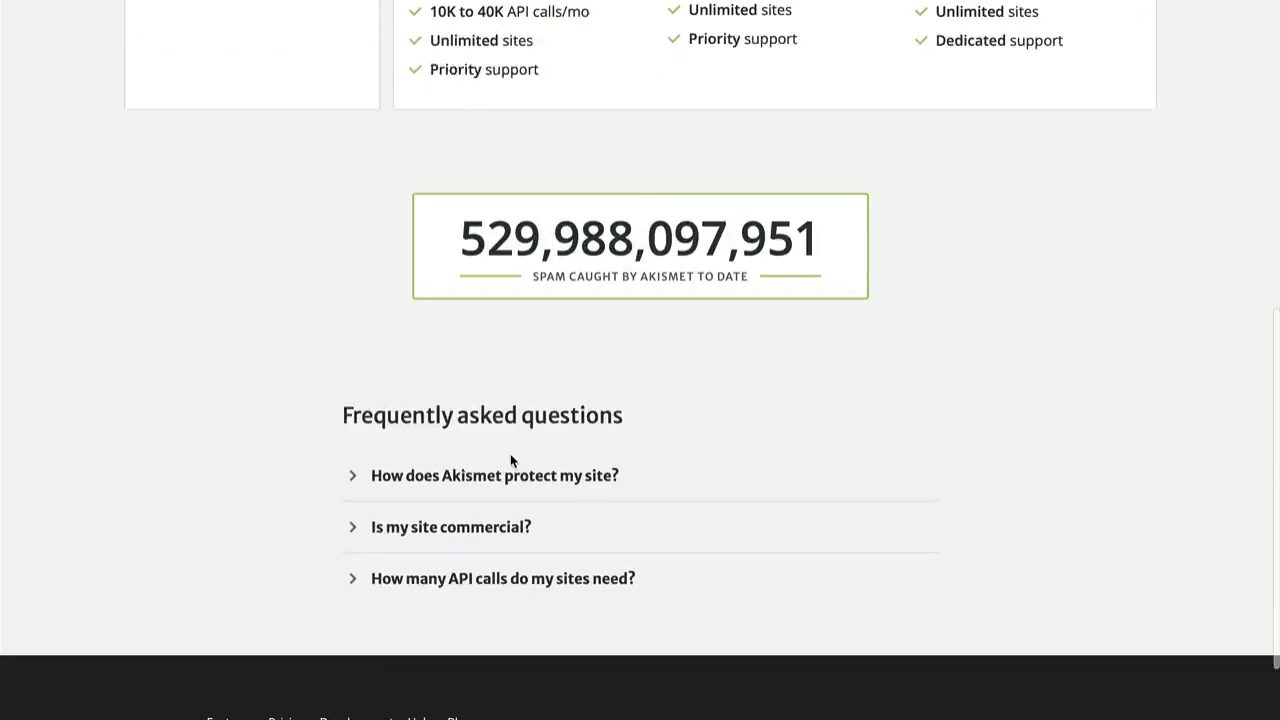
pyautogui.scroll(3, 512, 460)
pyautogui.scroll(8, 510, 458)
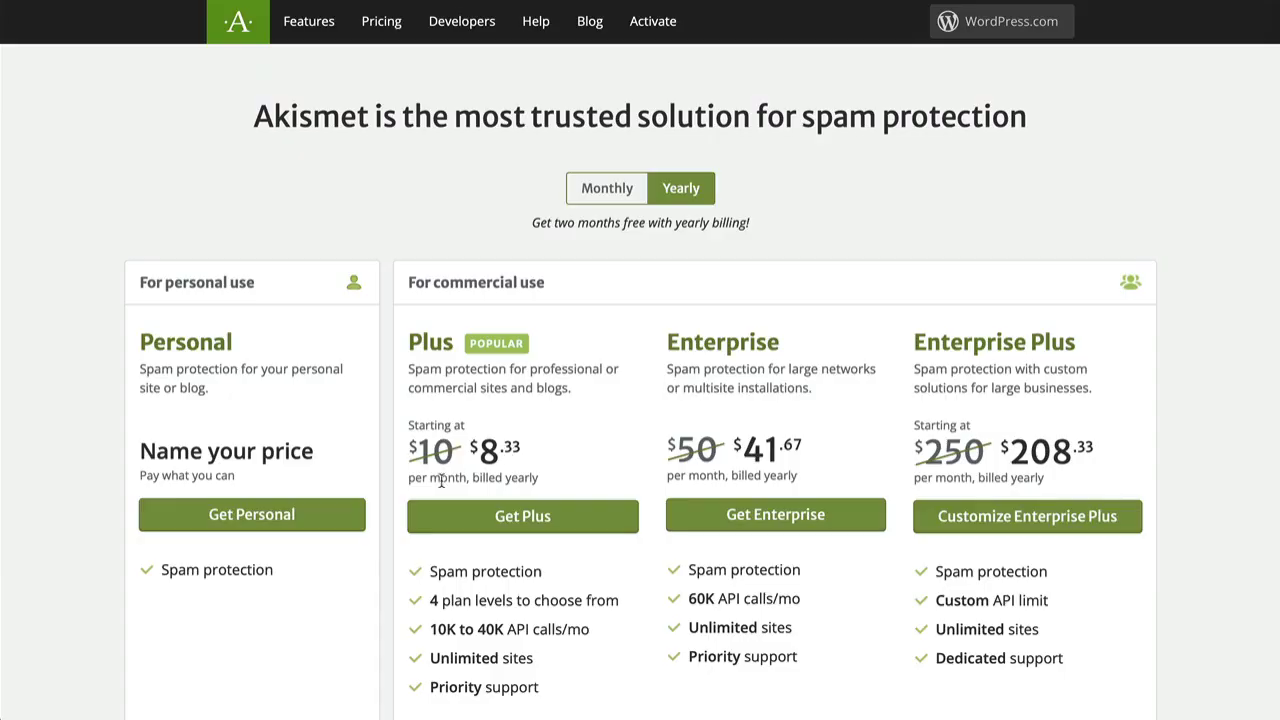
pyautogui.click(263, 527)
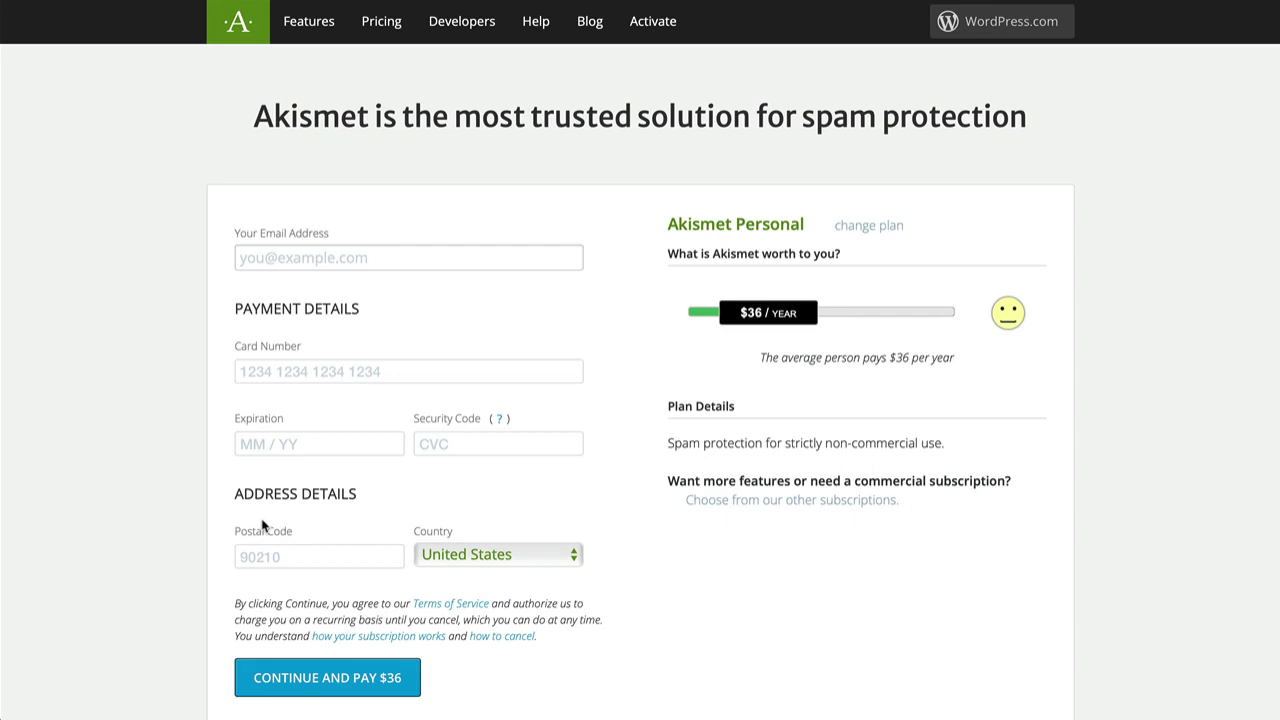
pyautogui.click(785, 318)
pyautogui.moveTo(785, 318); pyautogui.dragTo(686, 318)
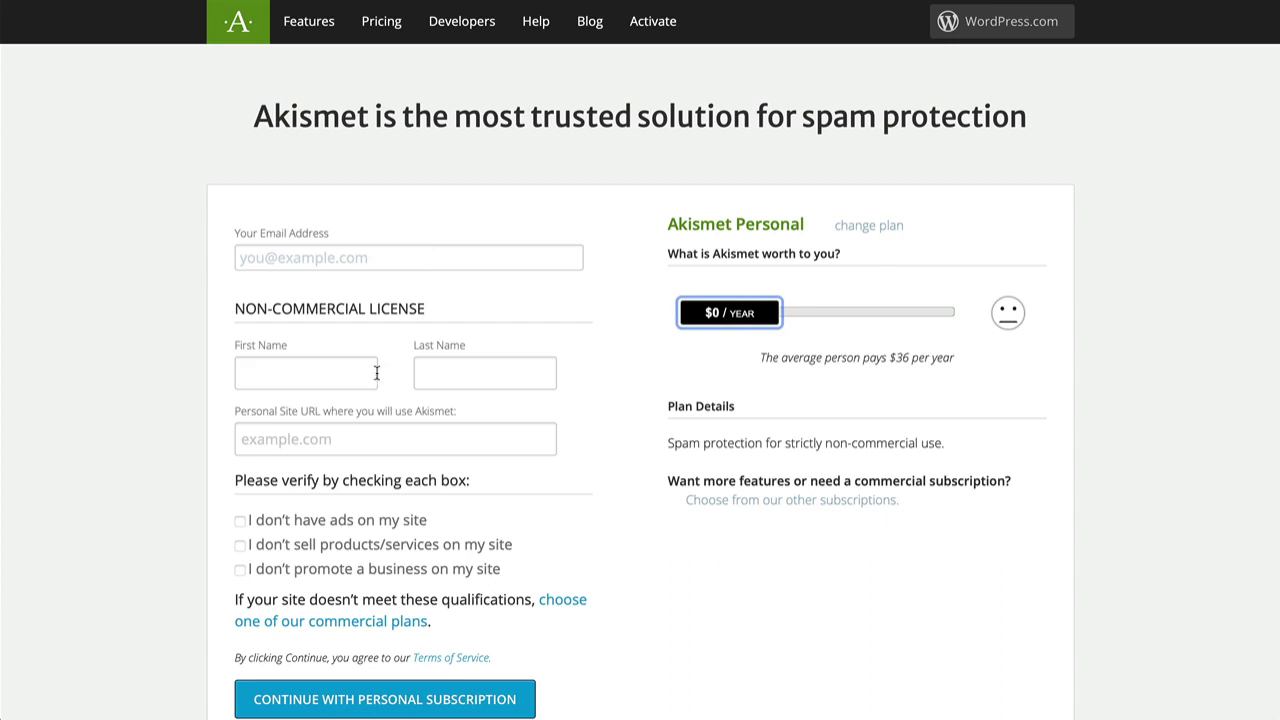
# - Paste the e-mail confirmation code and complete the Akismet signup
pyautogui.scroll(-2, 377, 372)
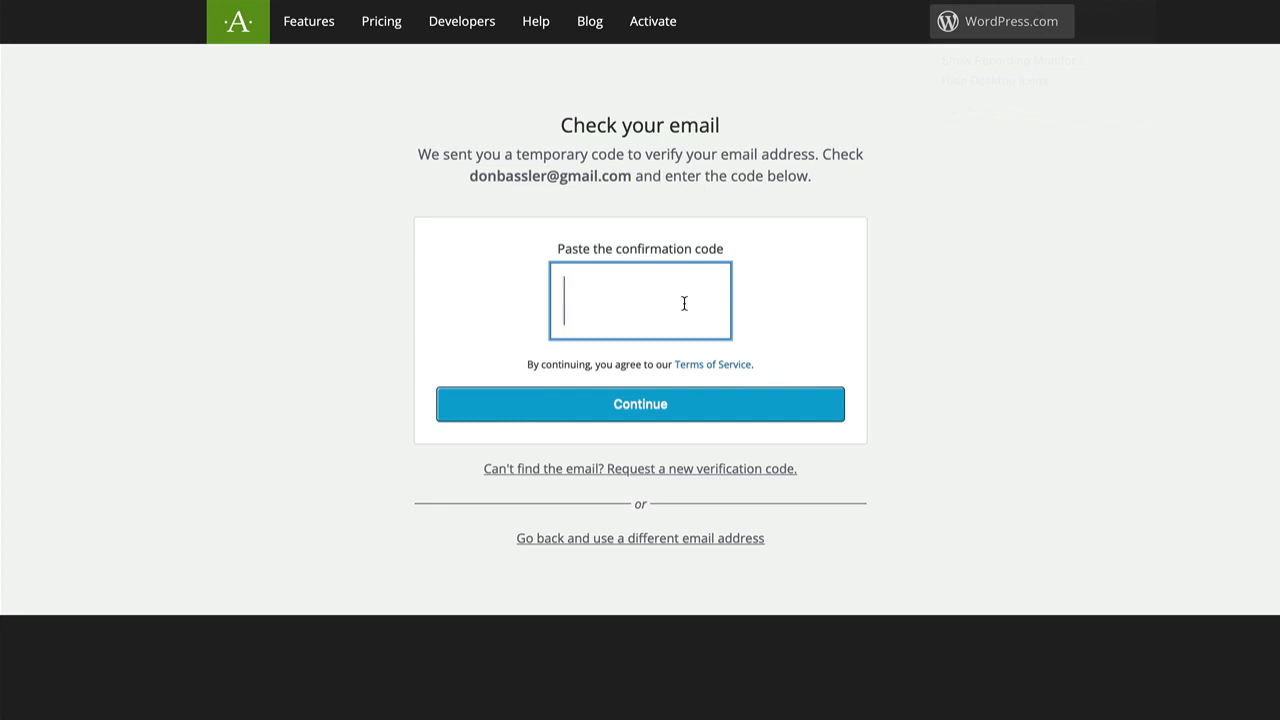
pyautogui.click(649, 413)
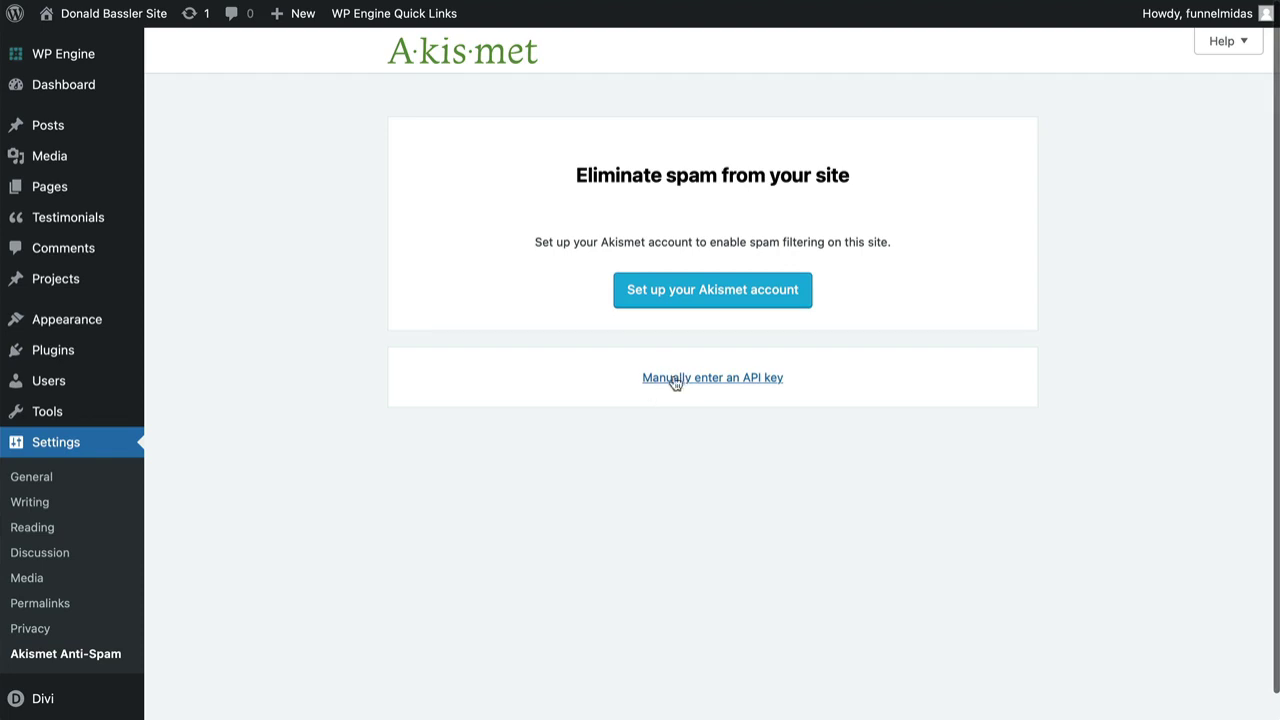
# - Manually enter the pasted Akismet API key and connect it to activate the Personal subscription
pyautogui.click(717, 378)
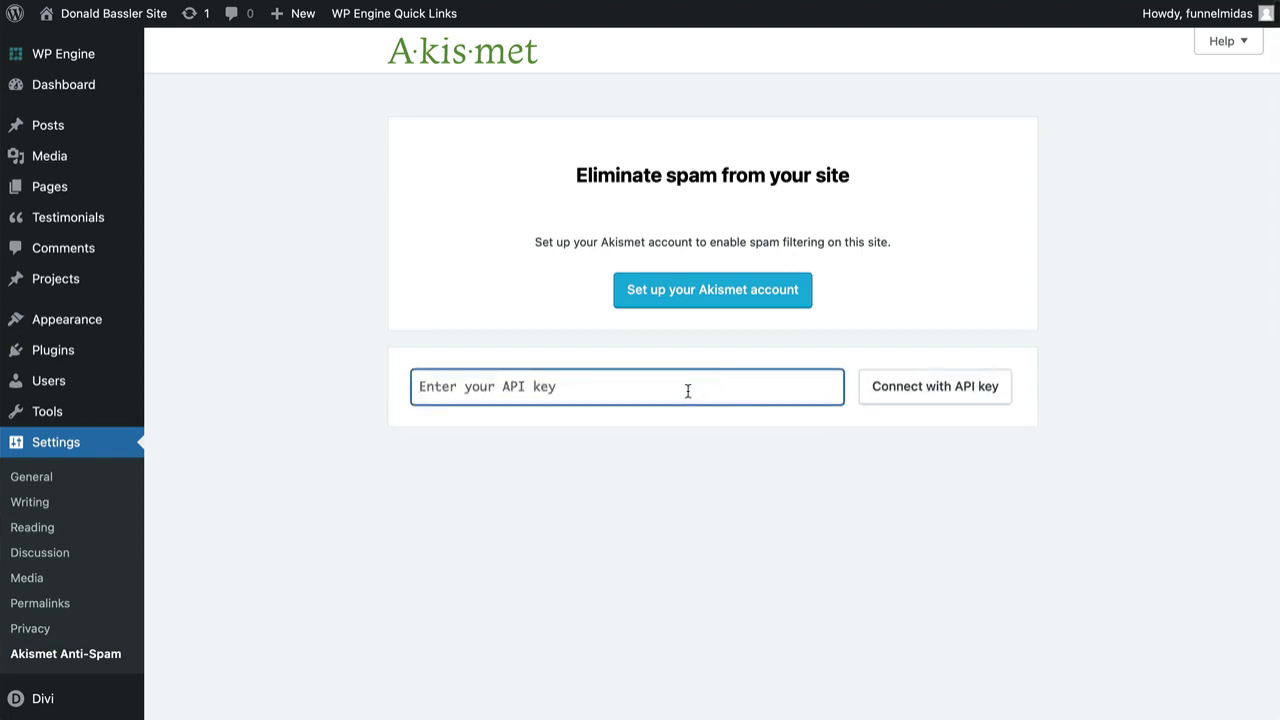
pyautogui.hotkey('ctrl', 'v')
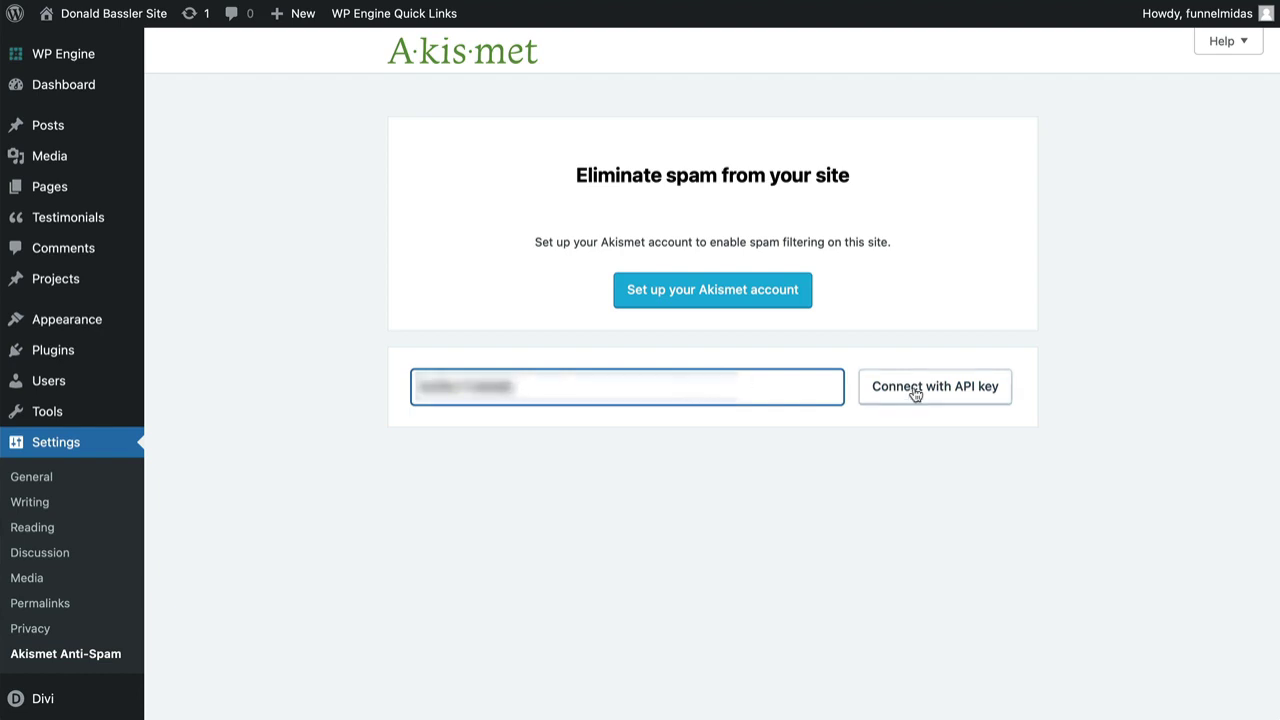
pyautogui.click(915, 392)
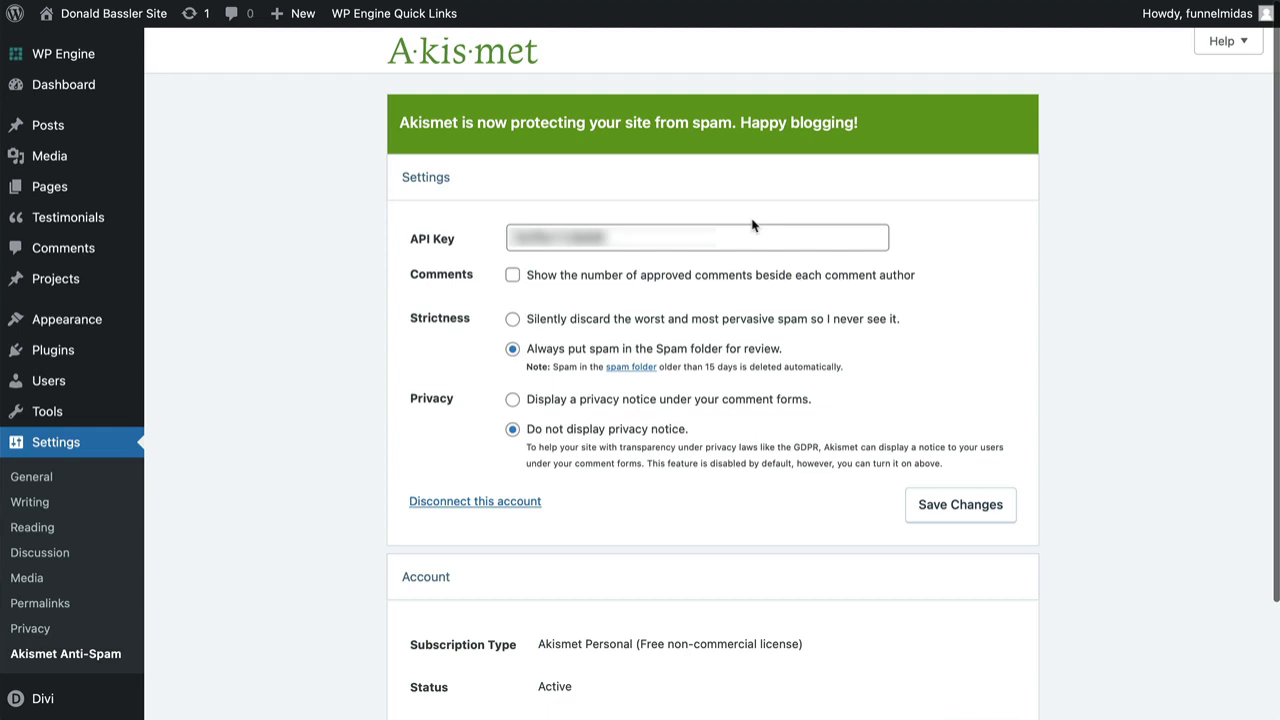
pyautogui.moveTo(54, 356)
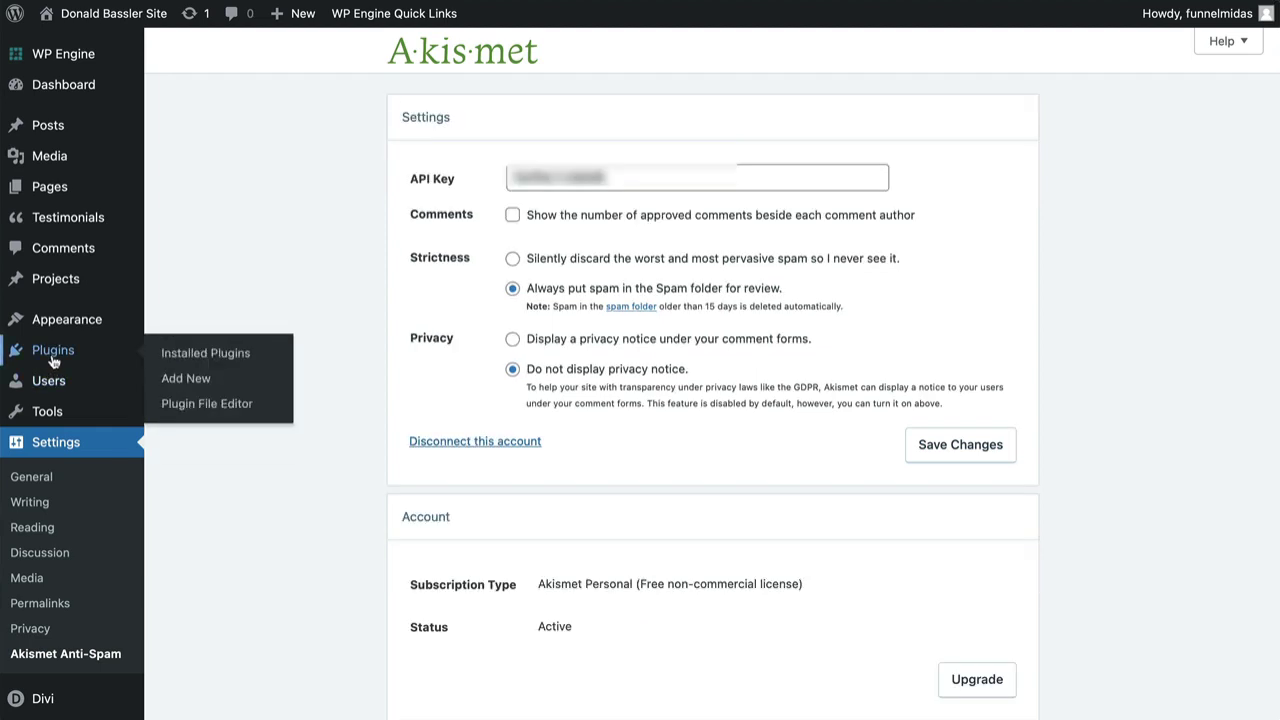
# - Search the plugin directory for 'wp mail smtp' and install WP Mail SMTP by WPForms
pyautogui.click(199, 353)
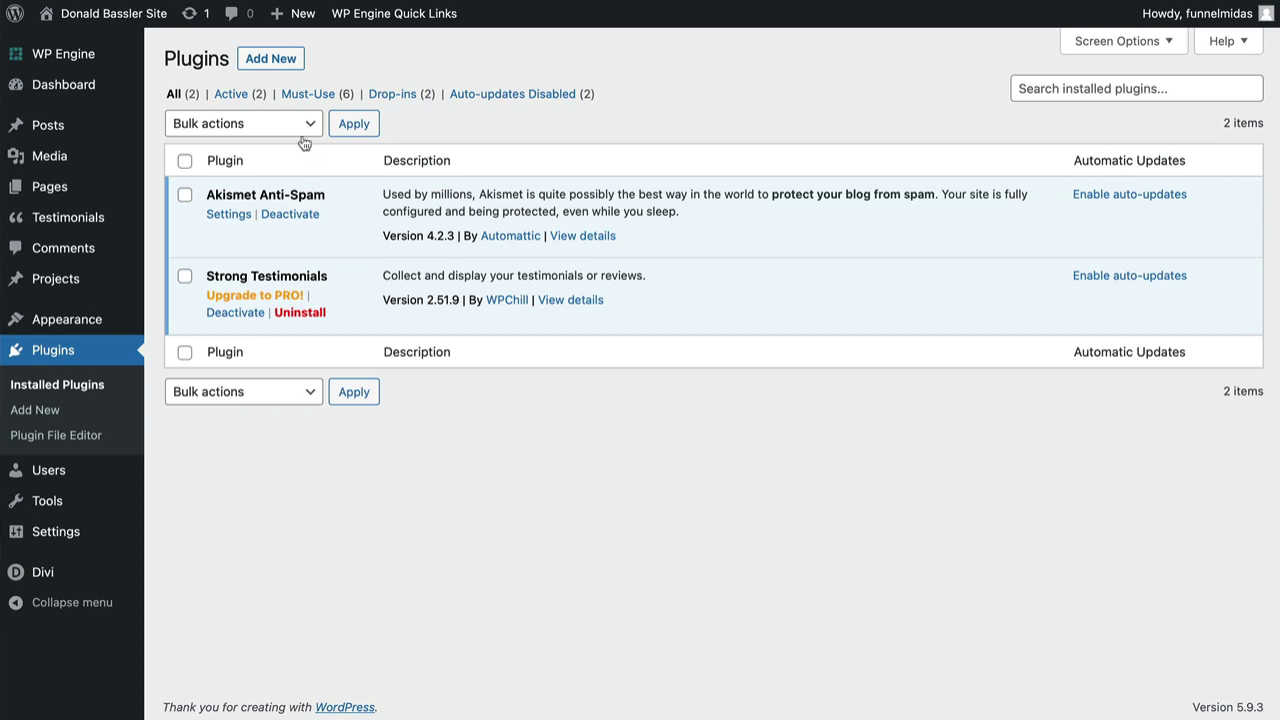
pyautogui.click(279, 62)
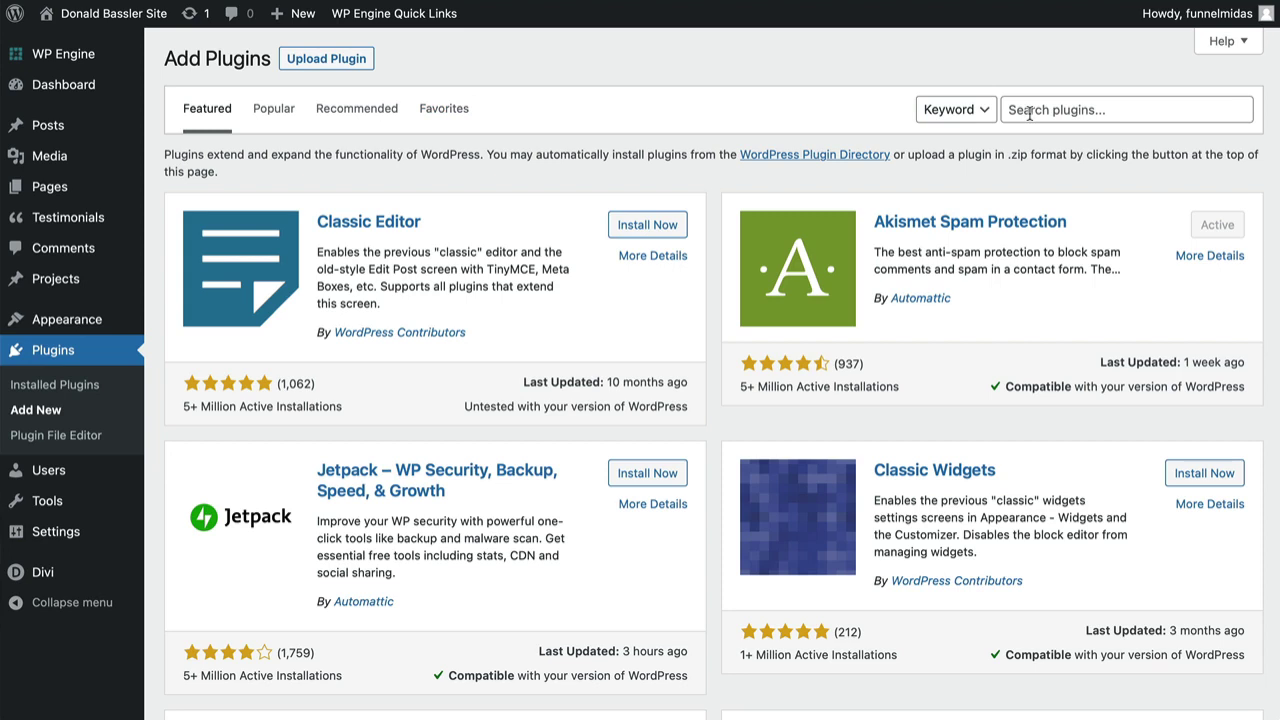
pyautogui.click(1030, 113)
pyautogui.write('w')
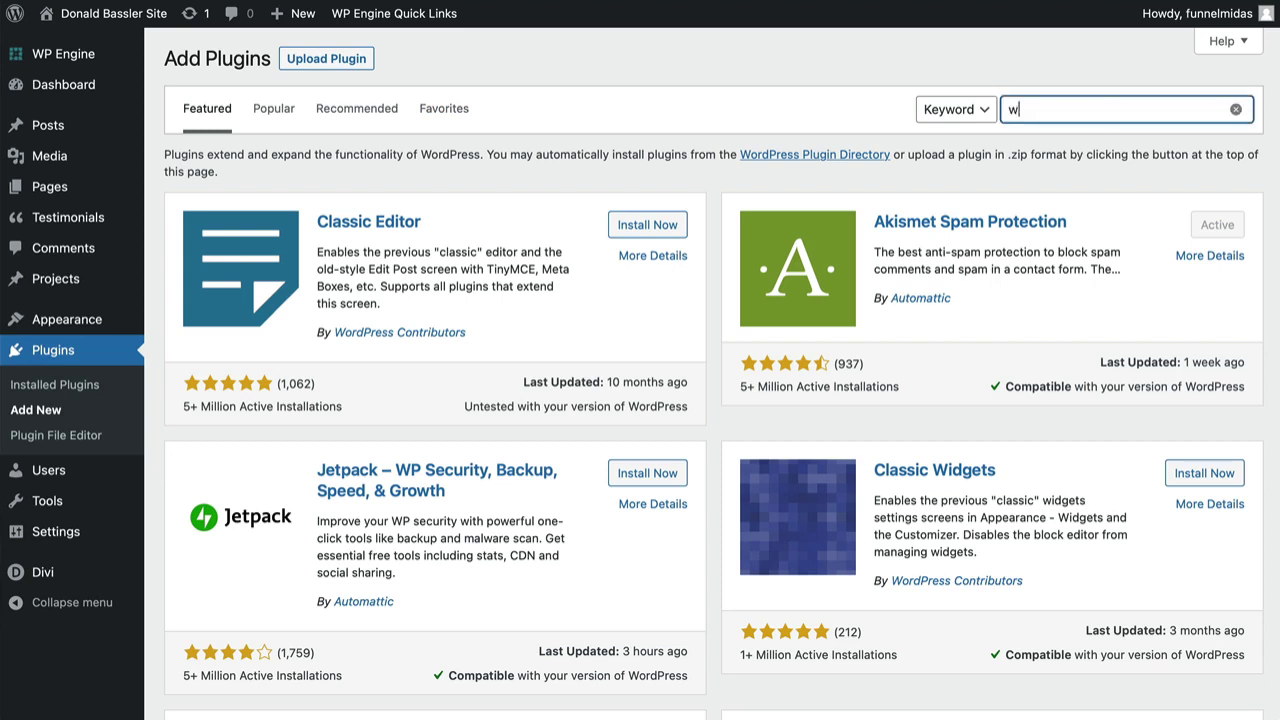
pyautogui.write('p mail s')
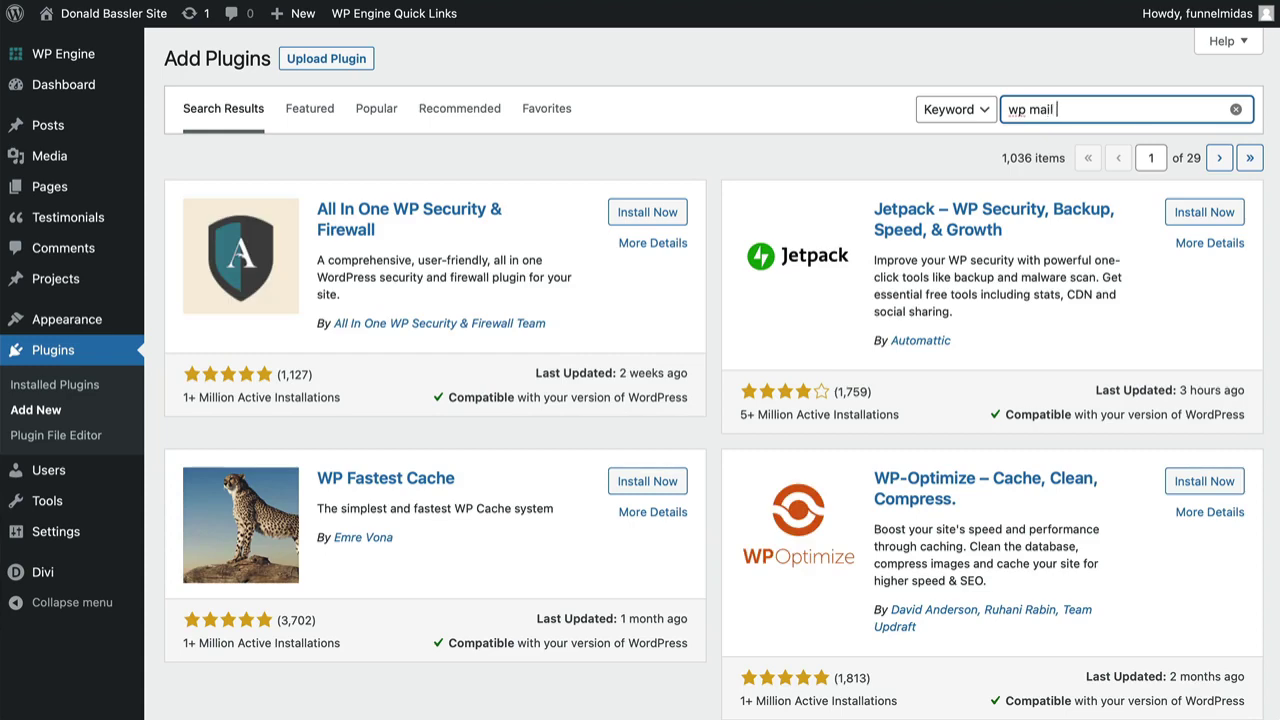
pyautogui.write('mtp')
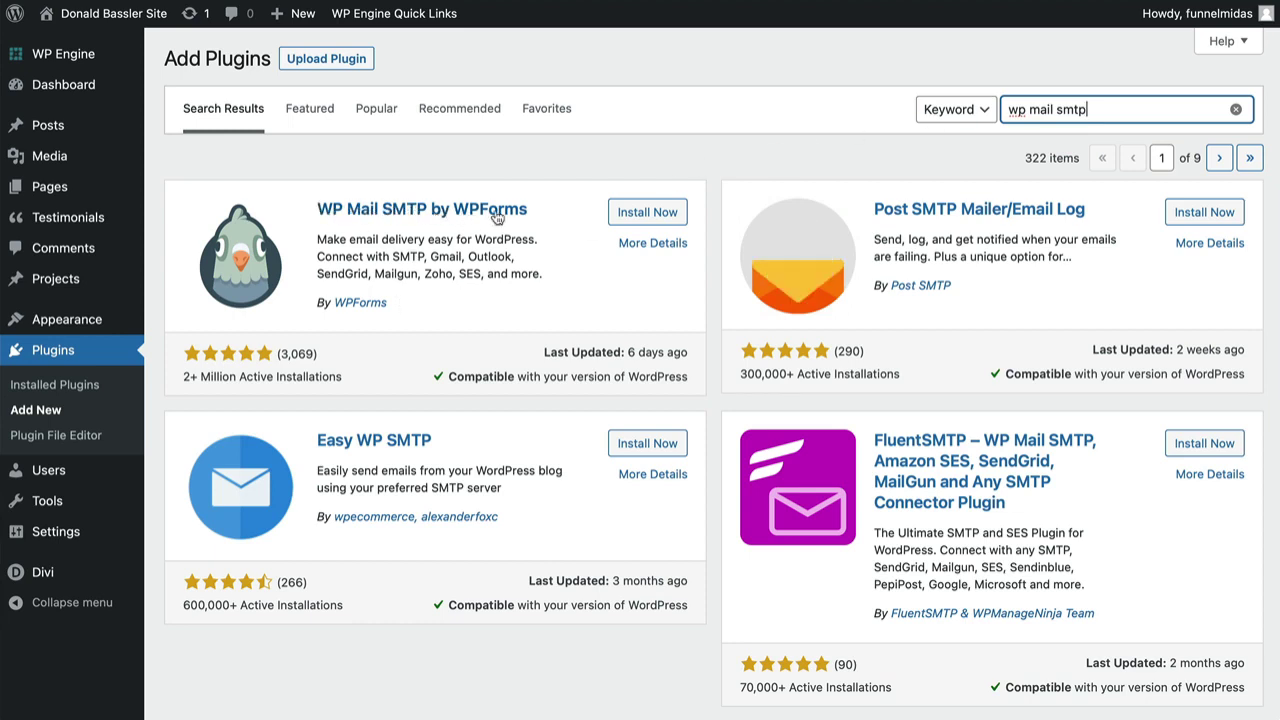
pyautogui.click(652, 216)
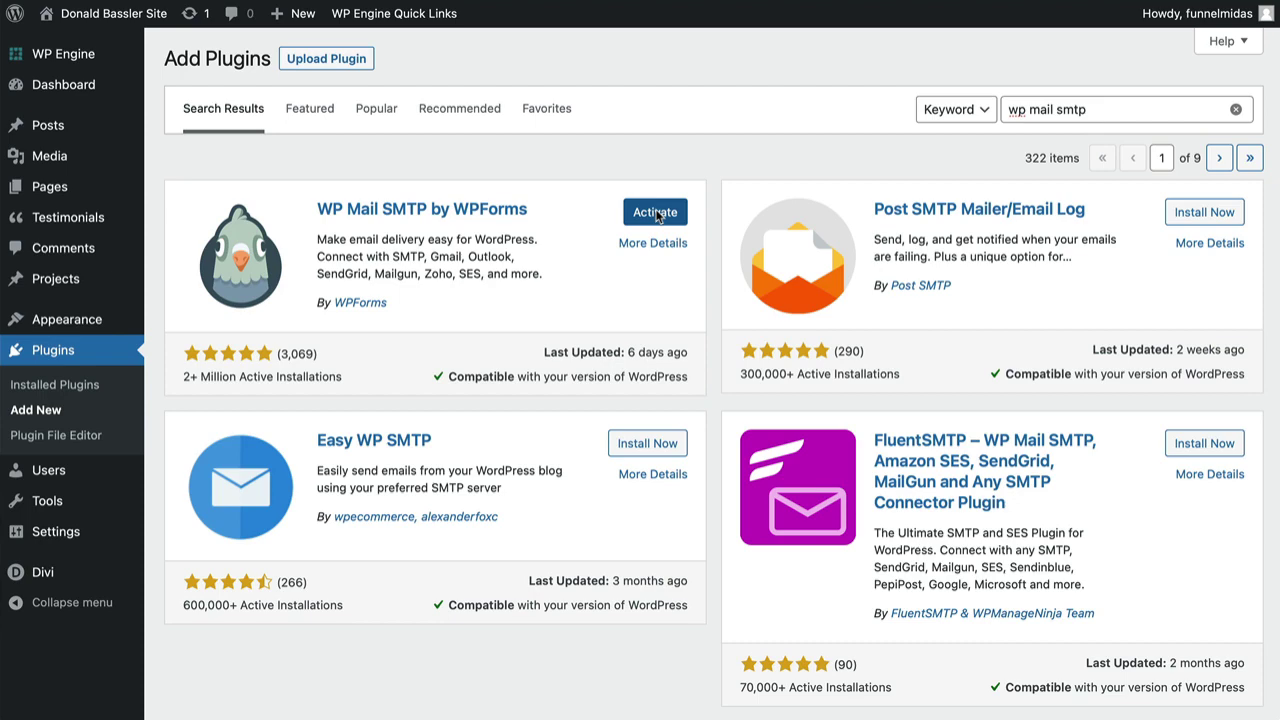
# - Activate WP Mail SMTP and go to its settings page
pyautogui.click(656, 215)
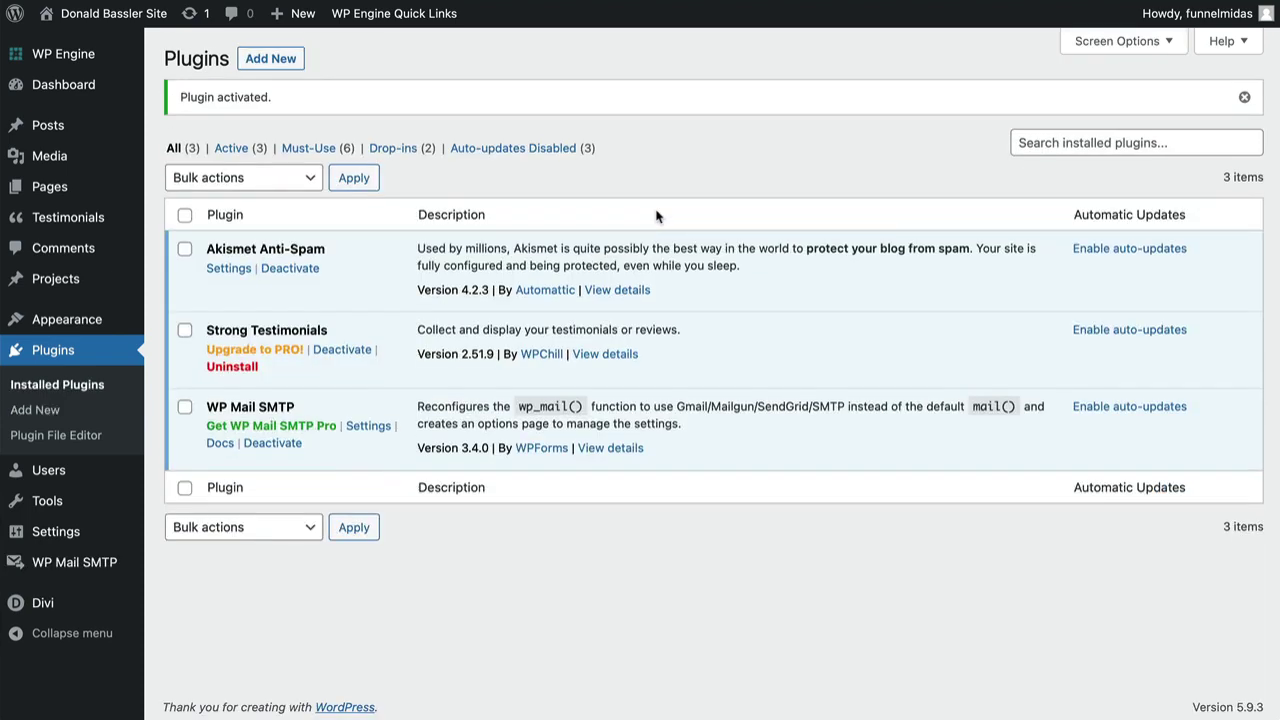
pyautogui.click(369, 426)
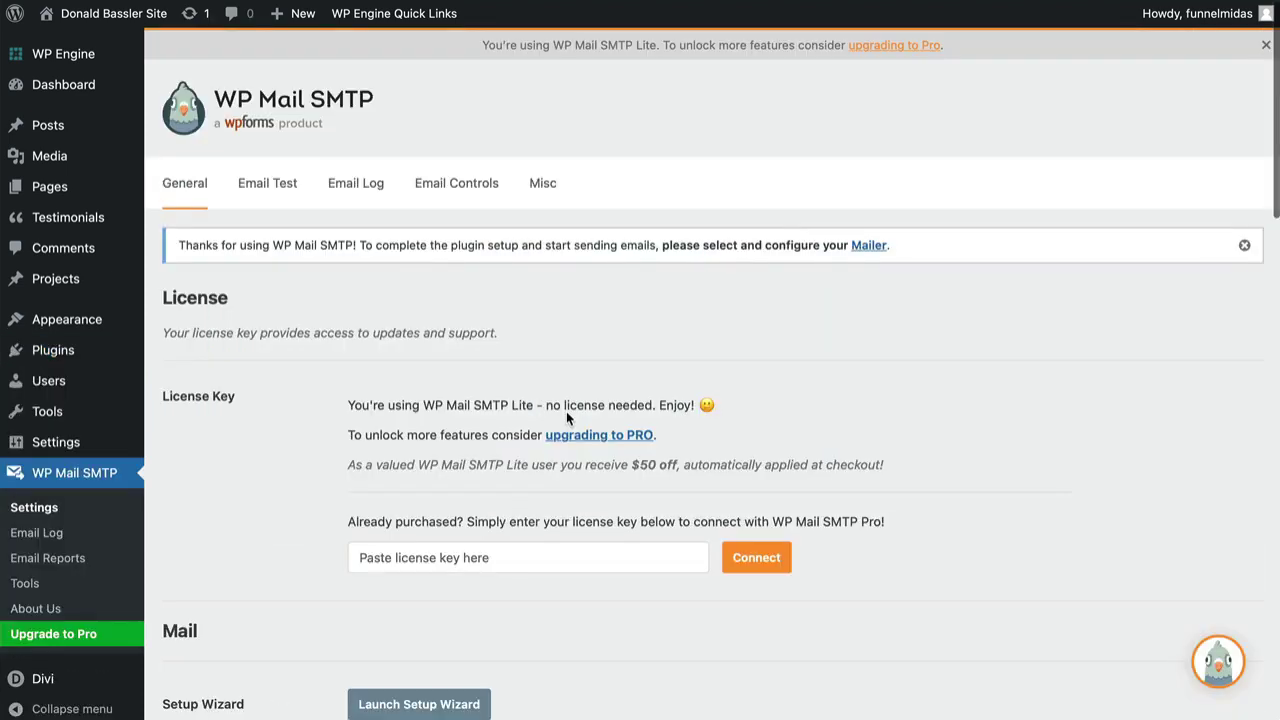
pyautogui.scroll(-3, 566, 411)
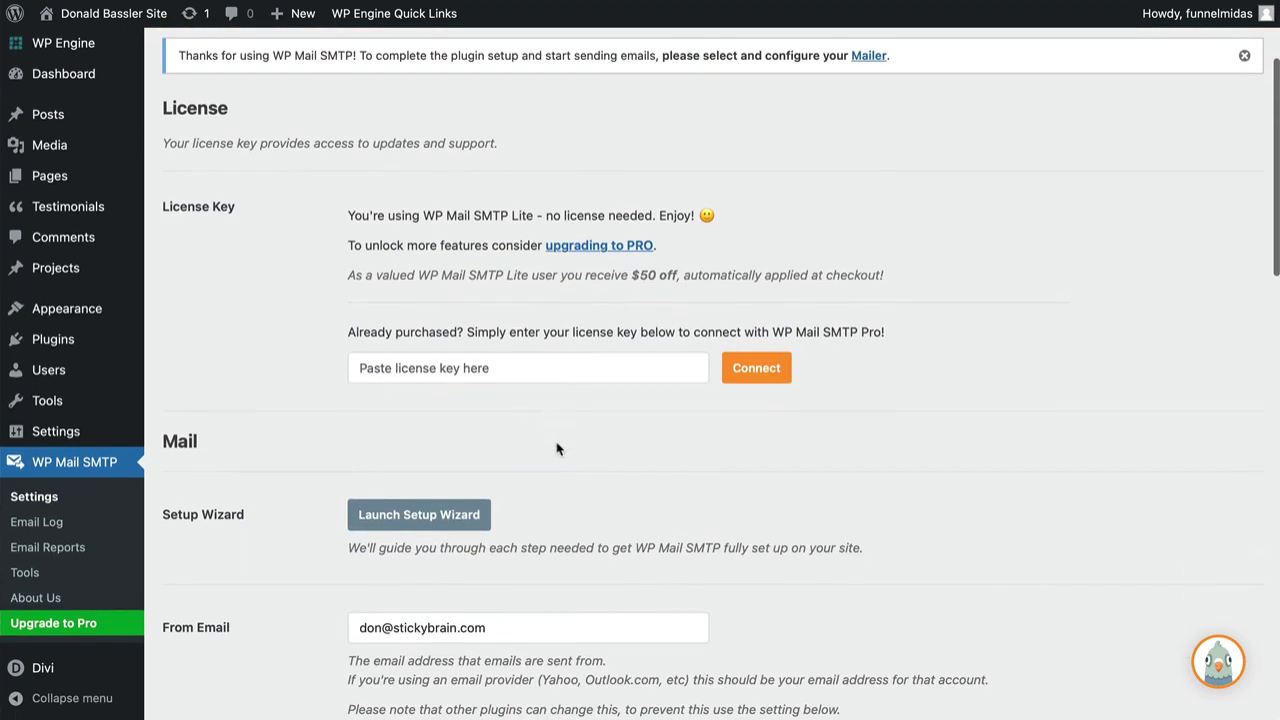
pyautogui.scroll(-4, 557, 449)
pyautogui.scroll(-1, 557, 449)
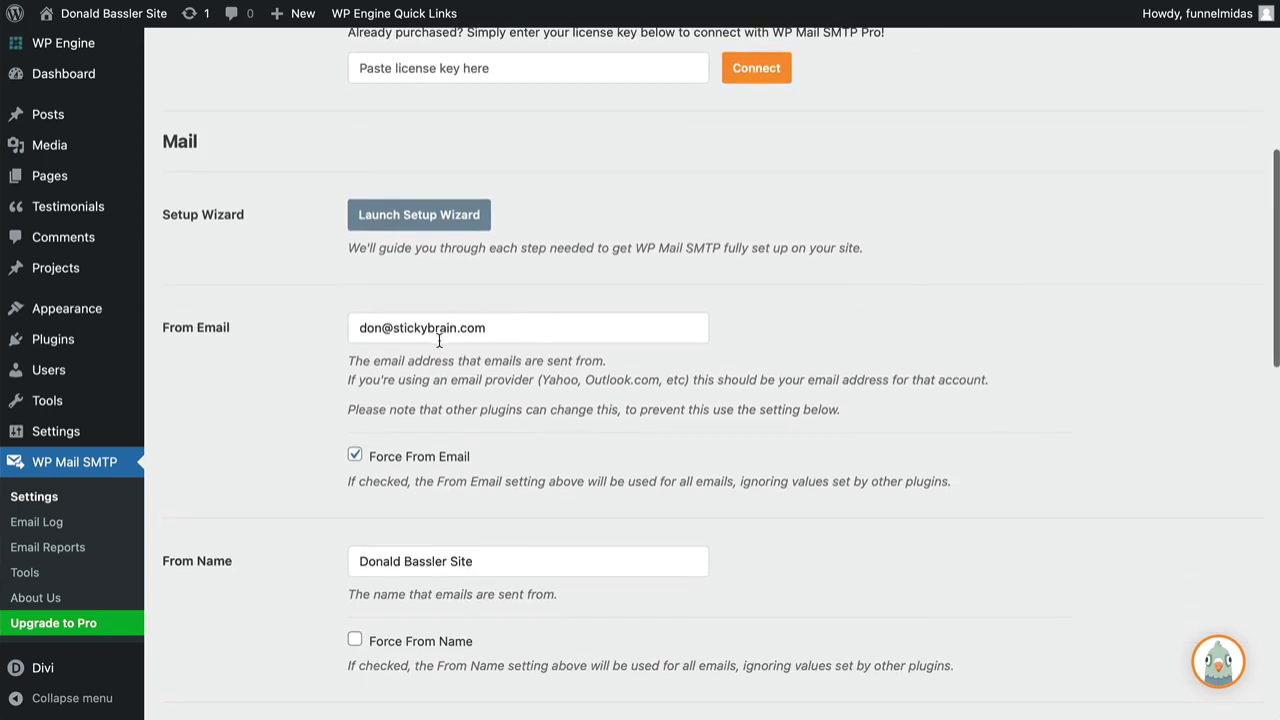
pyautogui.scroll(-3, 460, 357)
pyautogui.scroll(-2, 460, 357)
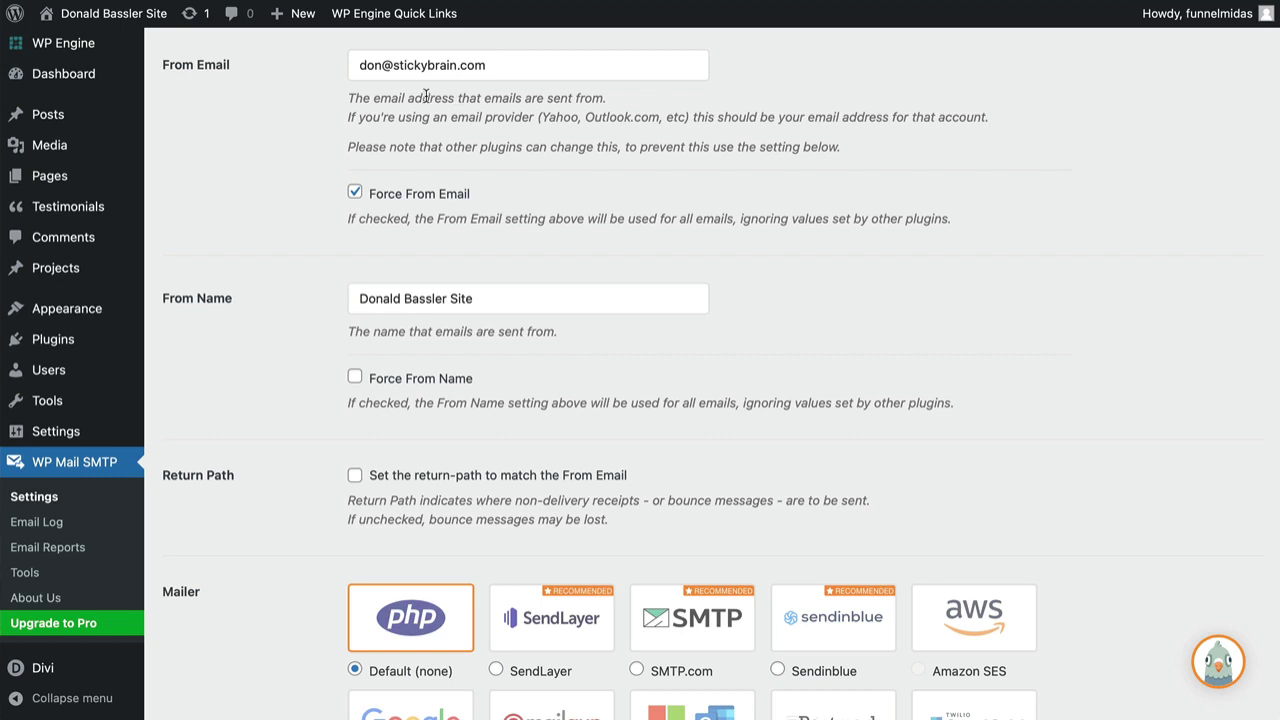
pyautogui.scroll(-1, 449, 245)
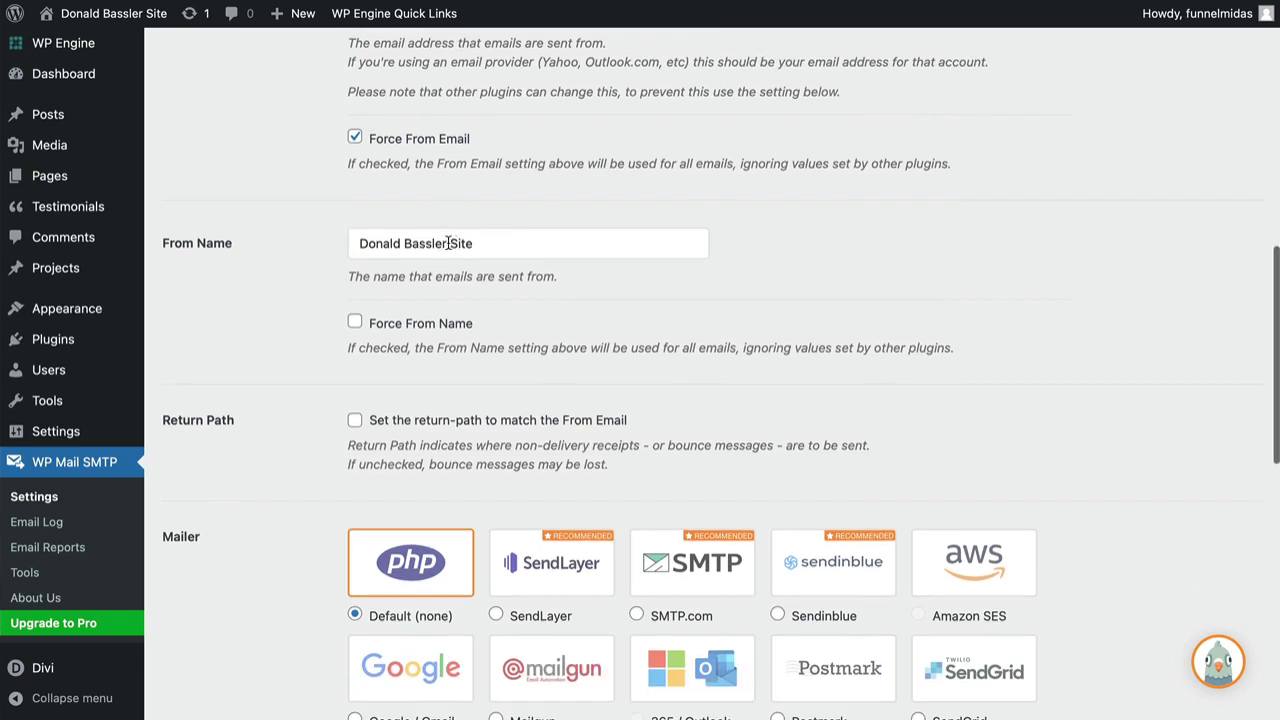
# - Remove 'Site' from the From Name, force it on all emails, and save despite the mailer warning
pyautogui.moveTo(448, 243); pyautogui.dragTo(506, 243)
pyautogui.press('BackSpace')
pyautogui.scroll(-4, 506, 243)
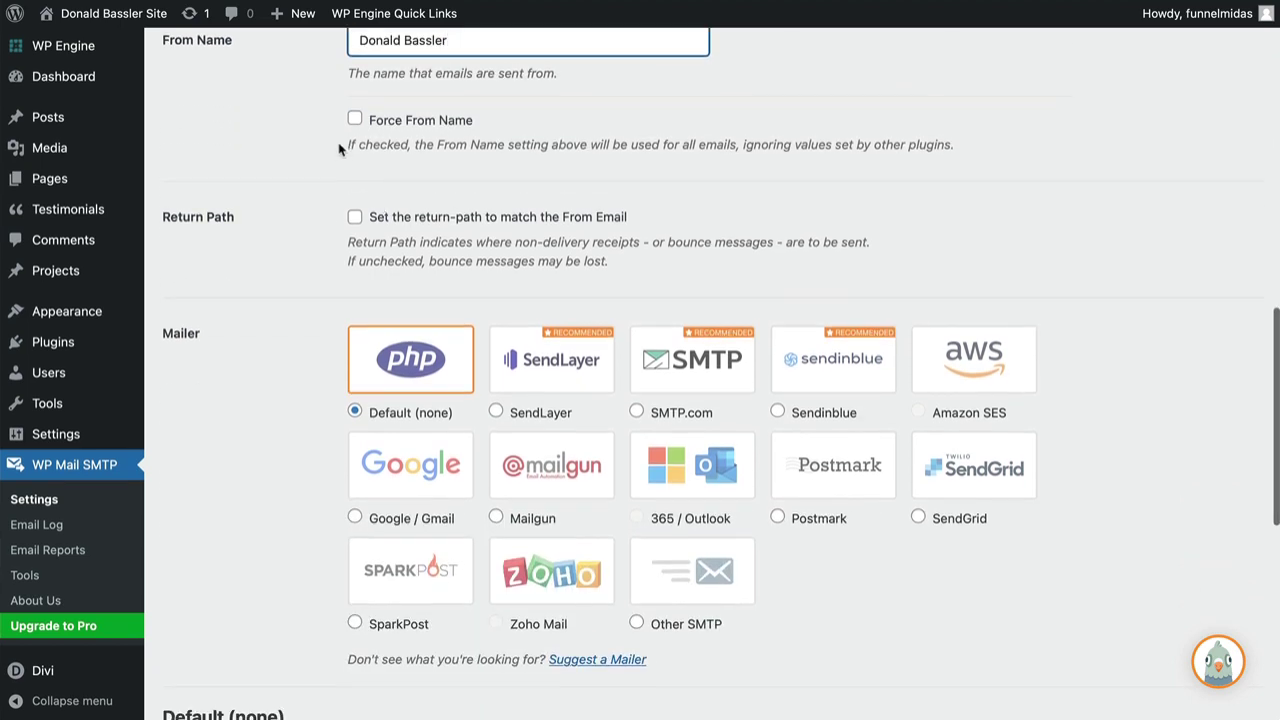
pyautogui.click(356, 119)
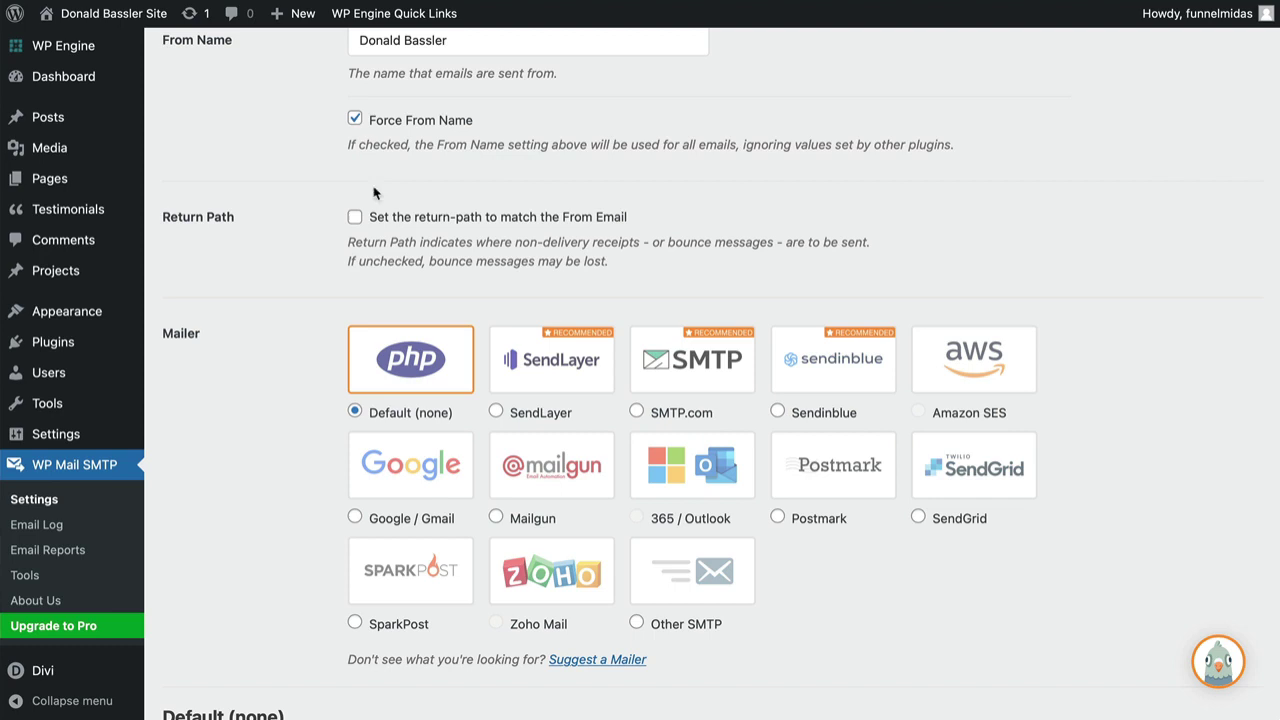
pyautogui.scroll(-1, 400, 355)
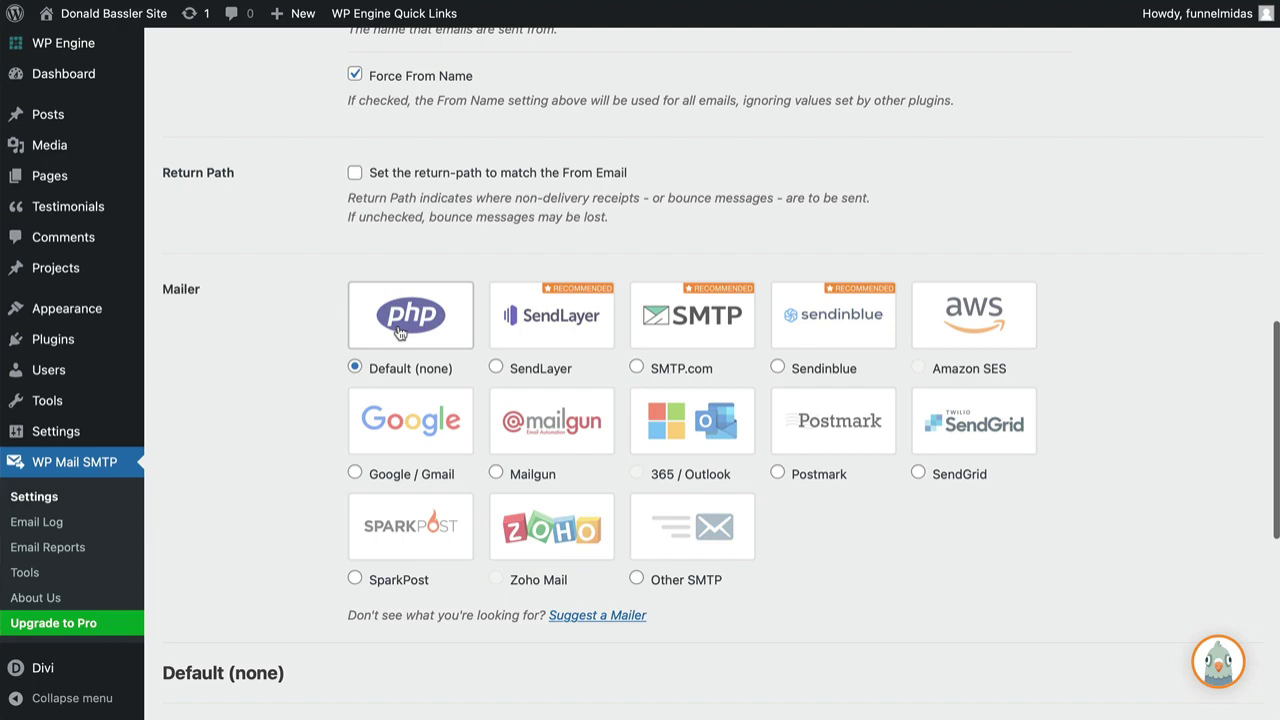
pyautogui.scroll(-6, 400, 333)
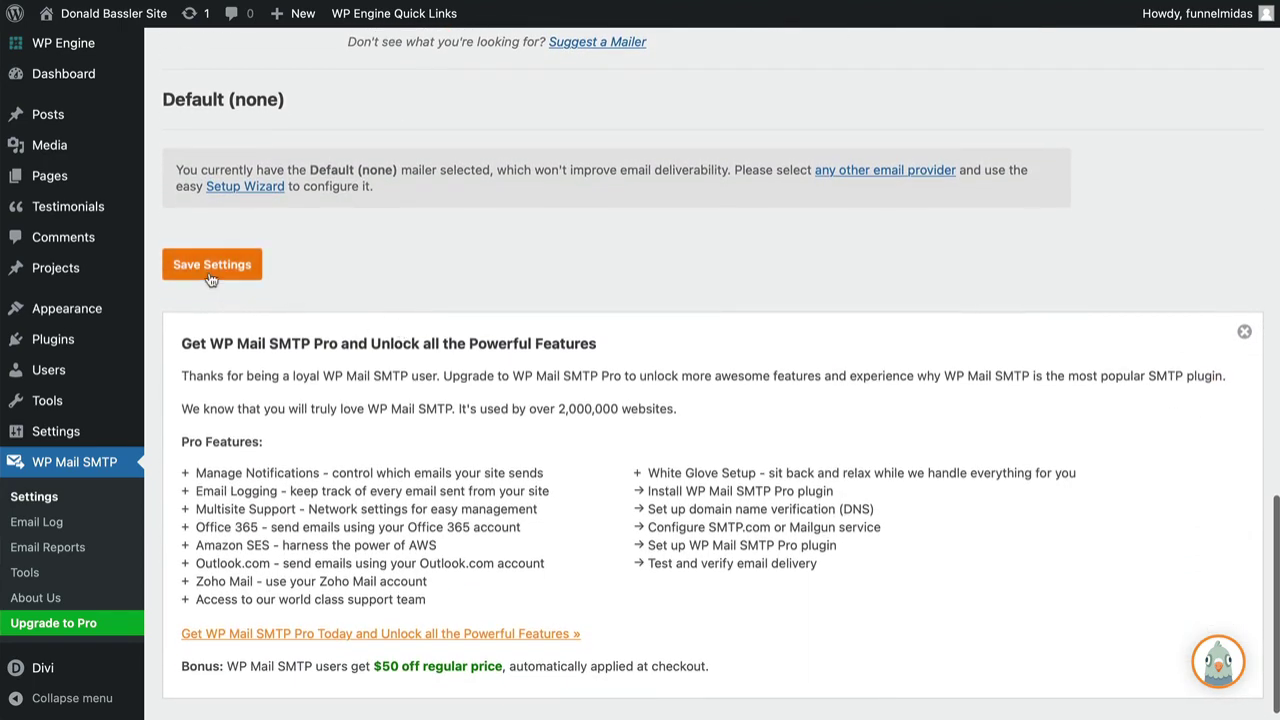
pyautogui.click(211, 279)
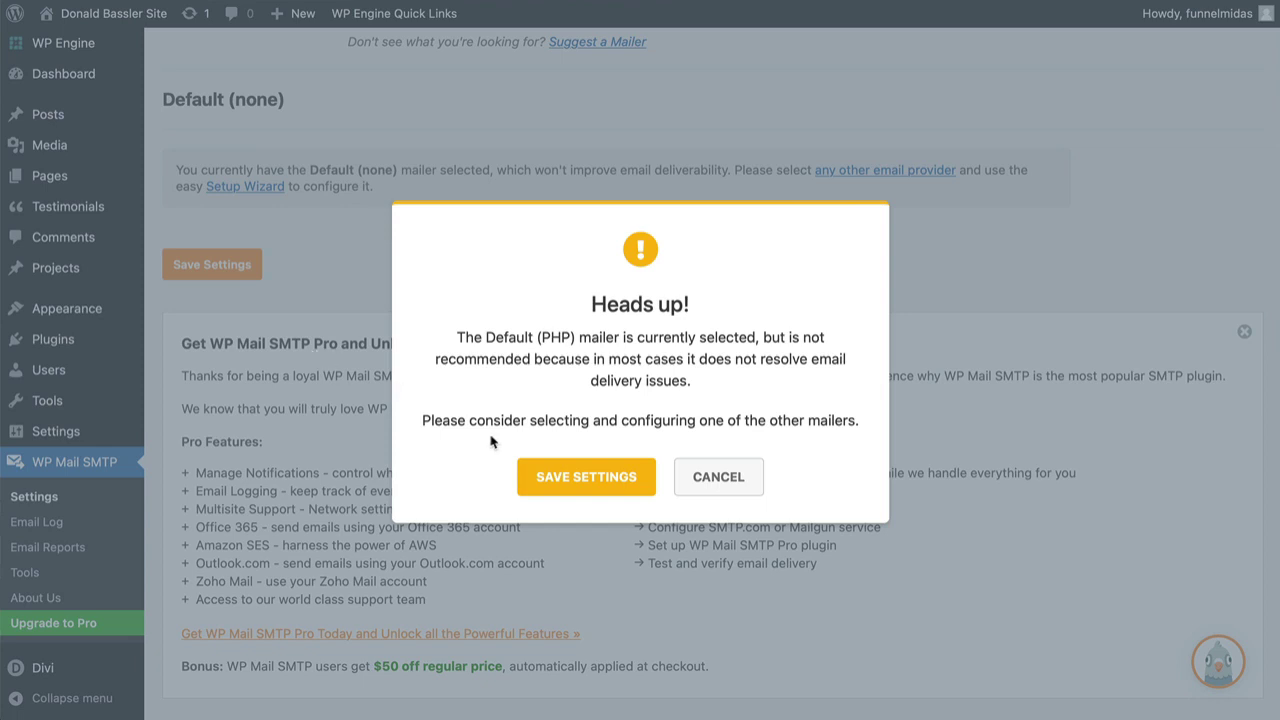
pyautogui.click(588, 480)
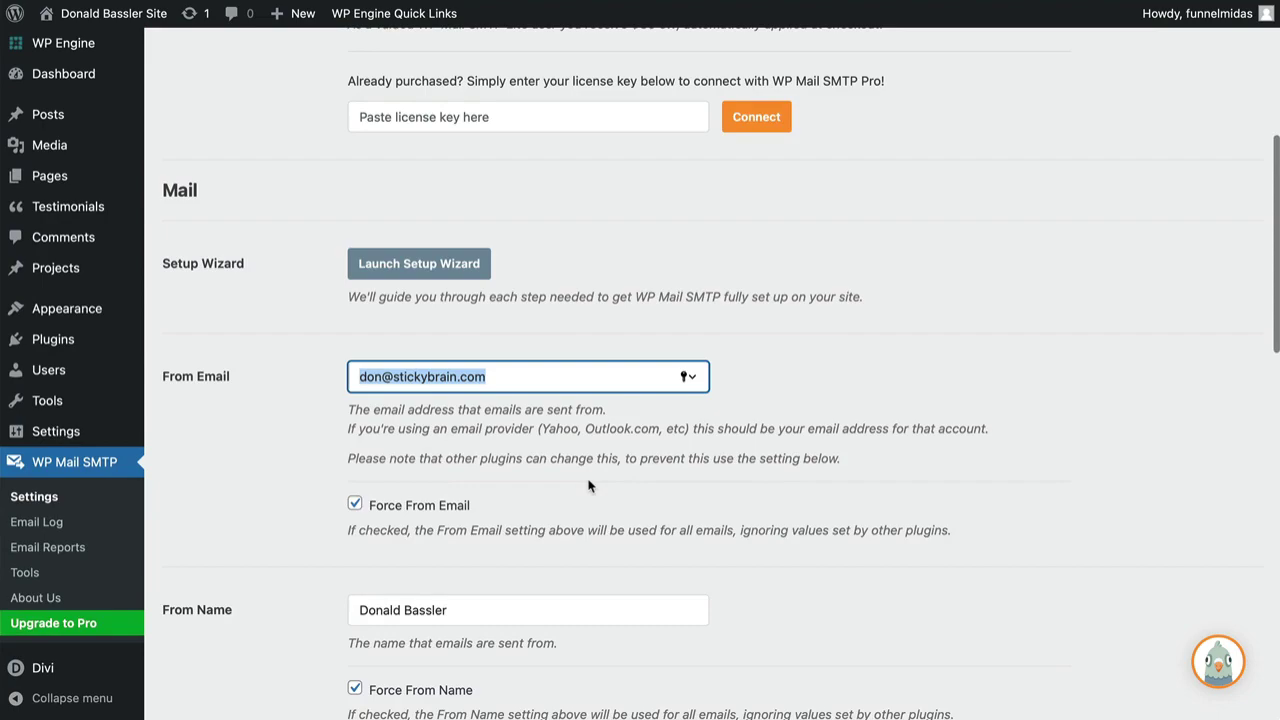
pyautogui.scroll(-12, 588, 486)
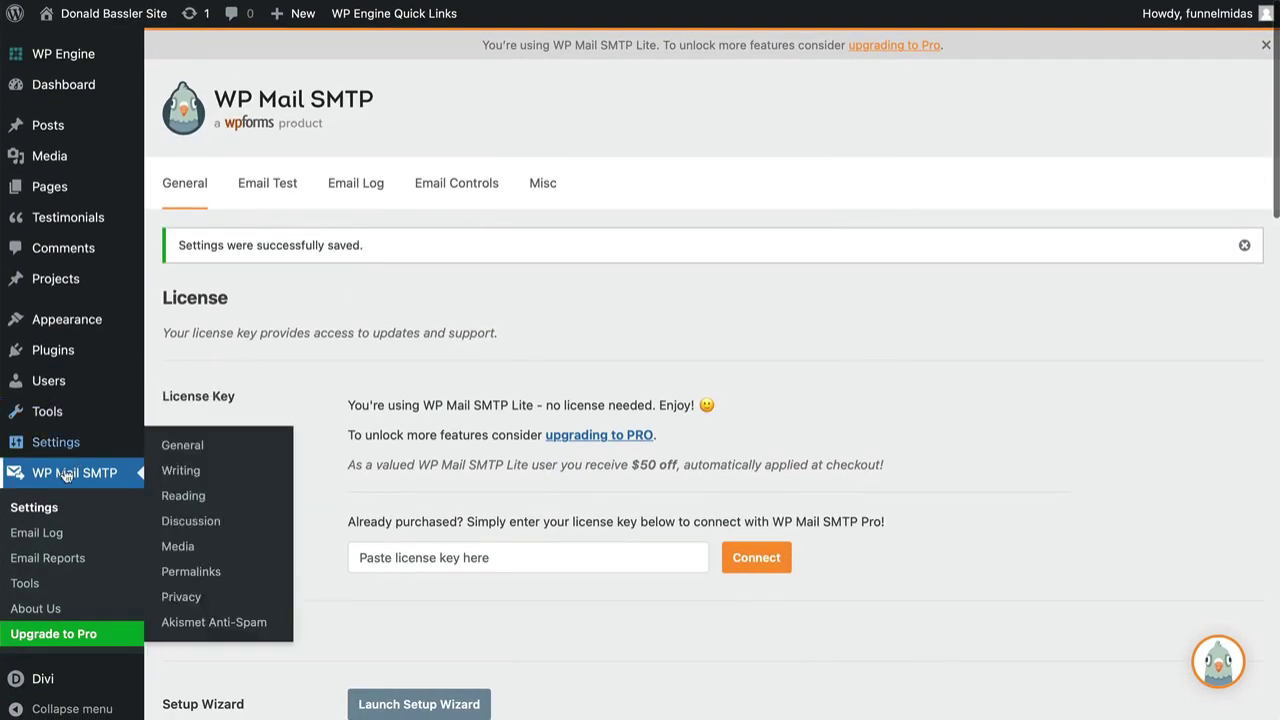
# - Return to Installed Plugins, then leave the admin for the live site's front end
pyautogui.moveTo(64, 358)
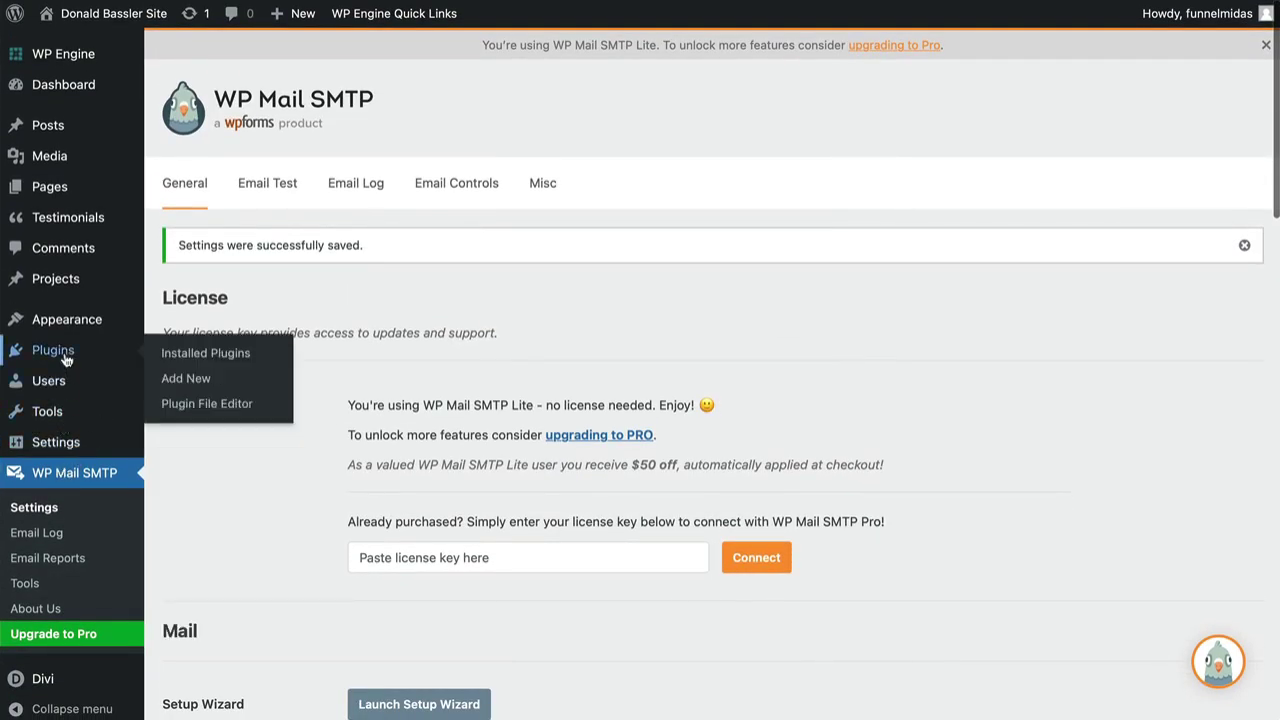
pyautogui.click(196, 358)
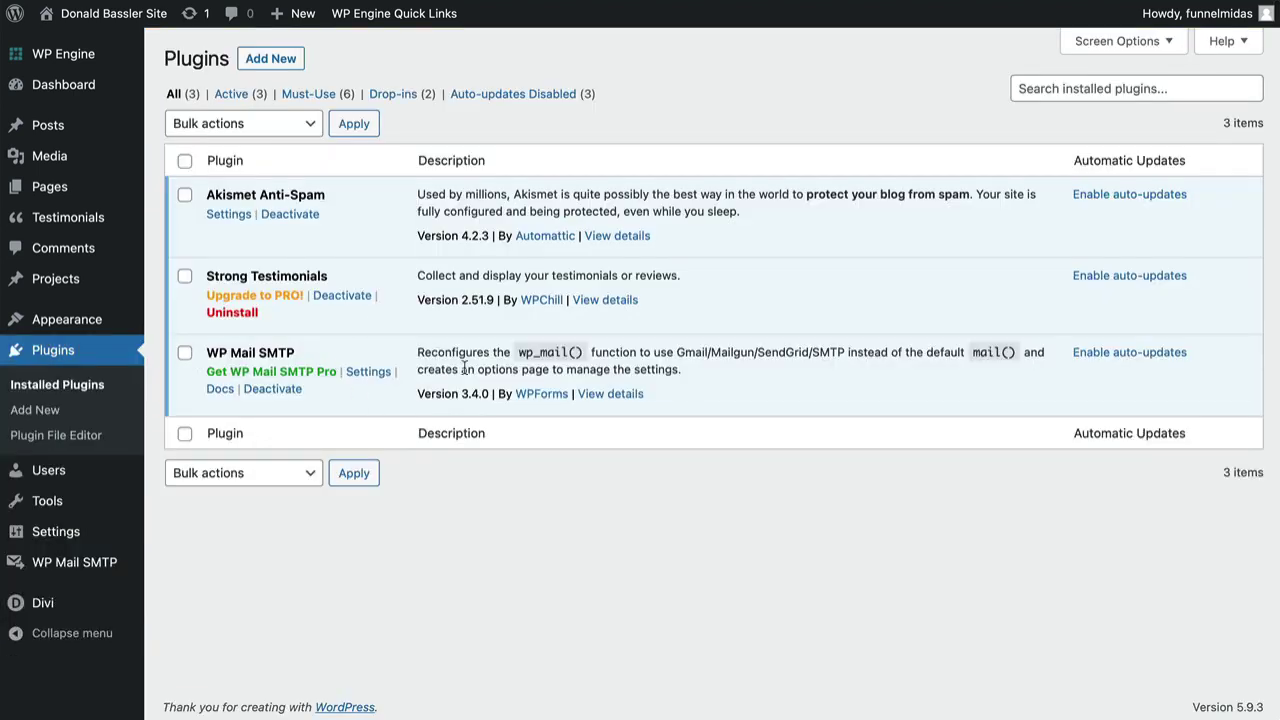
pyautogui.moveTo(98, 20)
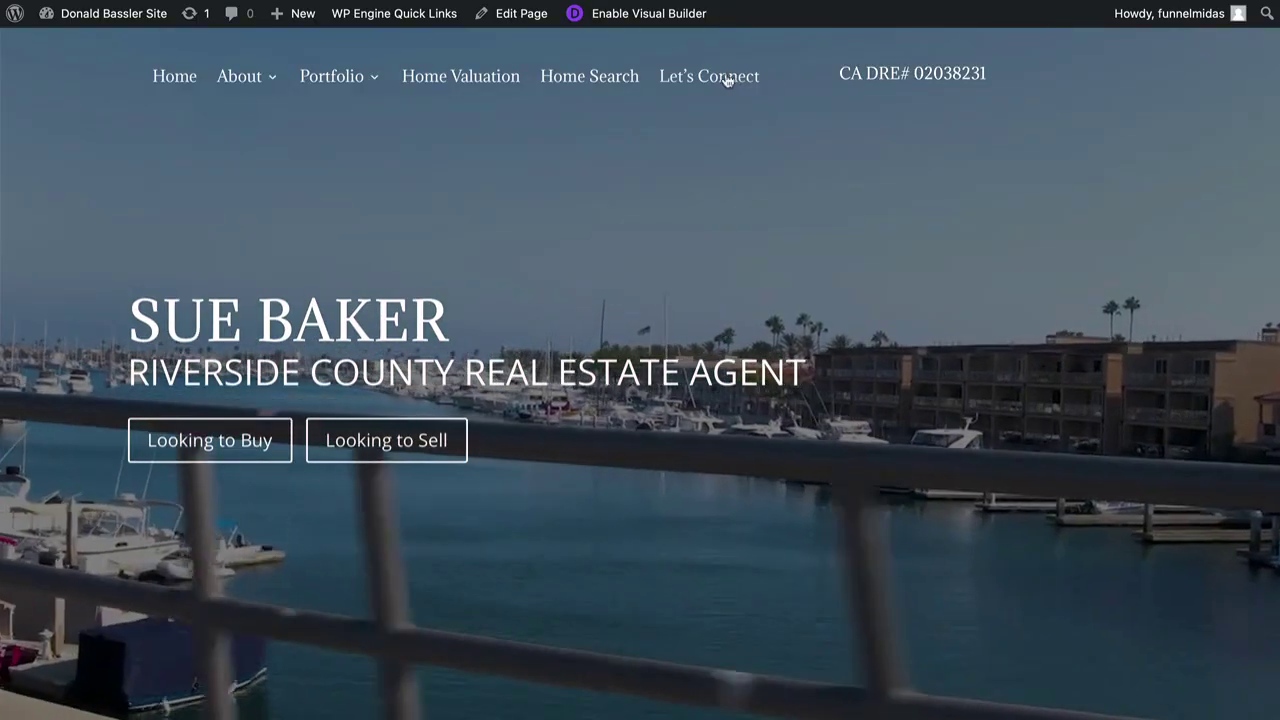
pyautogui.click(726, 78)
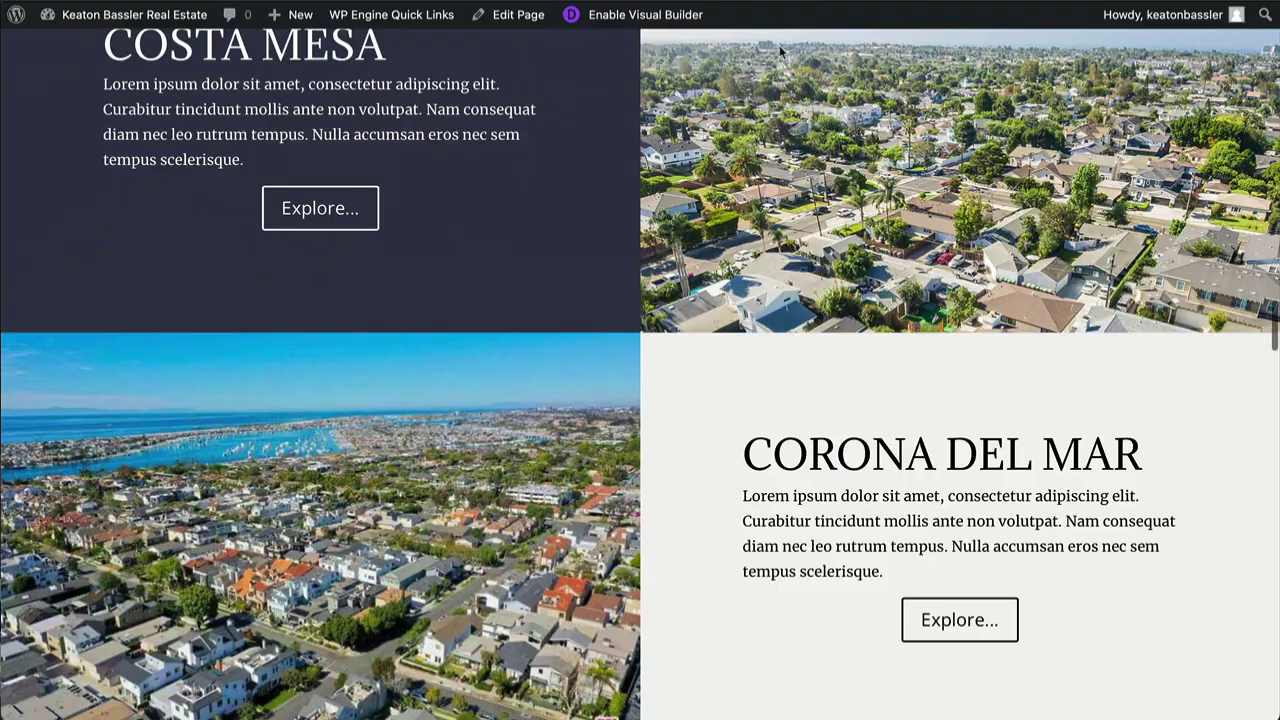
# - Browse the Home Search map and property cards showing 603 Condo, Single Family and Townhouse matches
pyautogui.scroll(-1, 640, 400)
pyautogui.scroll(-5, 780, 108)
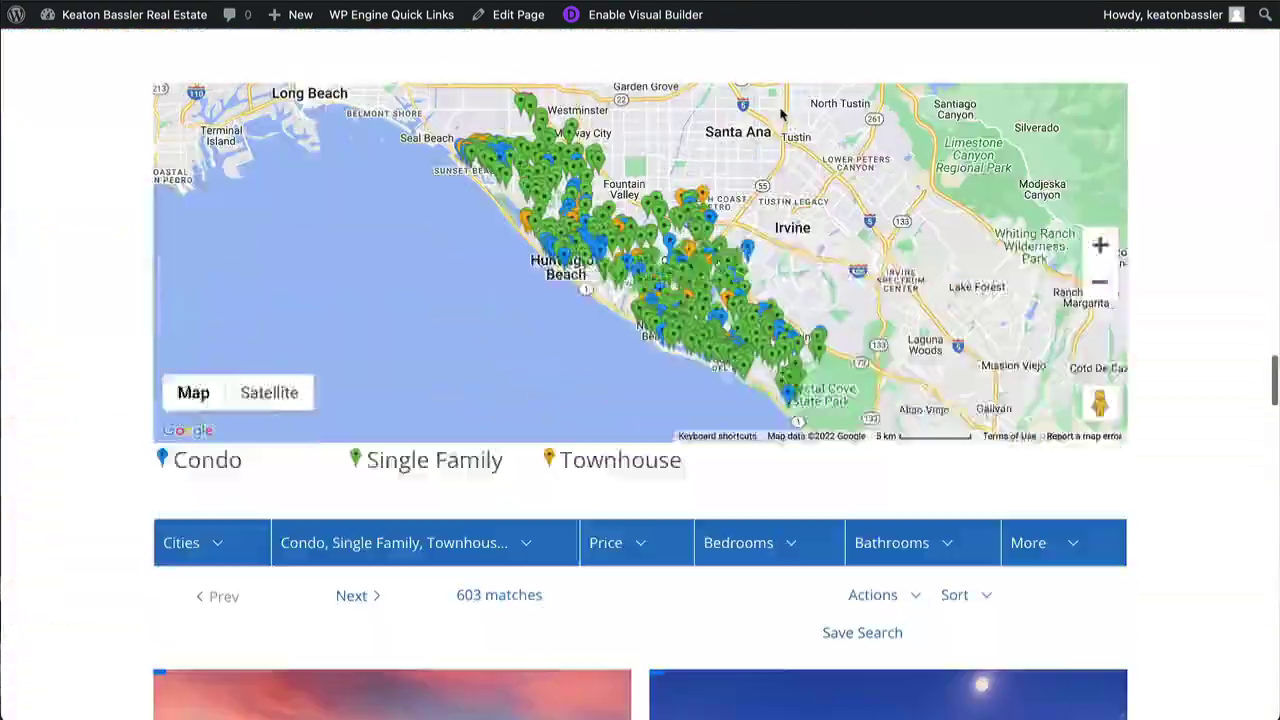
pyautogui.scroll(-1, 780, 108)
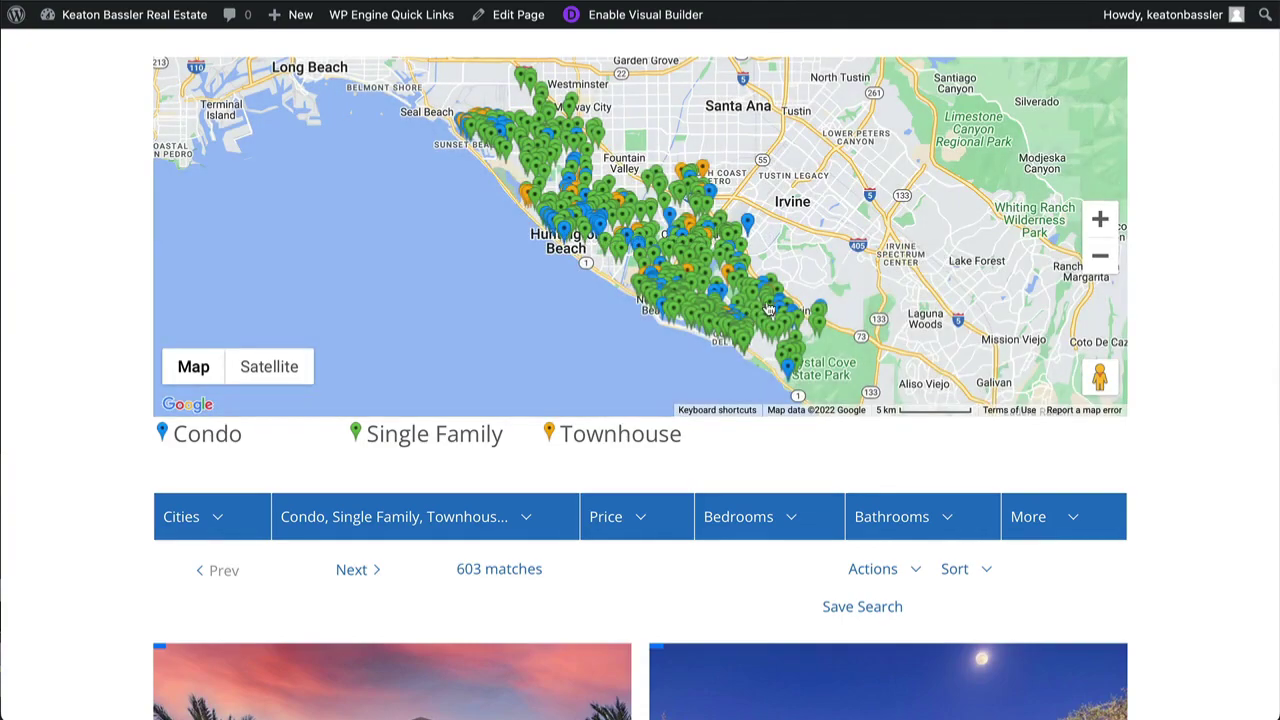
pyautogui.scroll(-4, 533, 457)
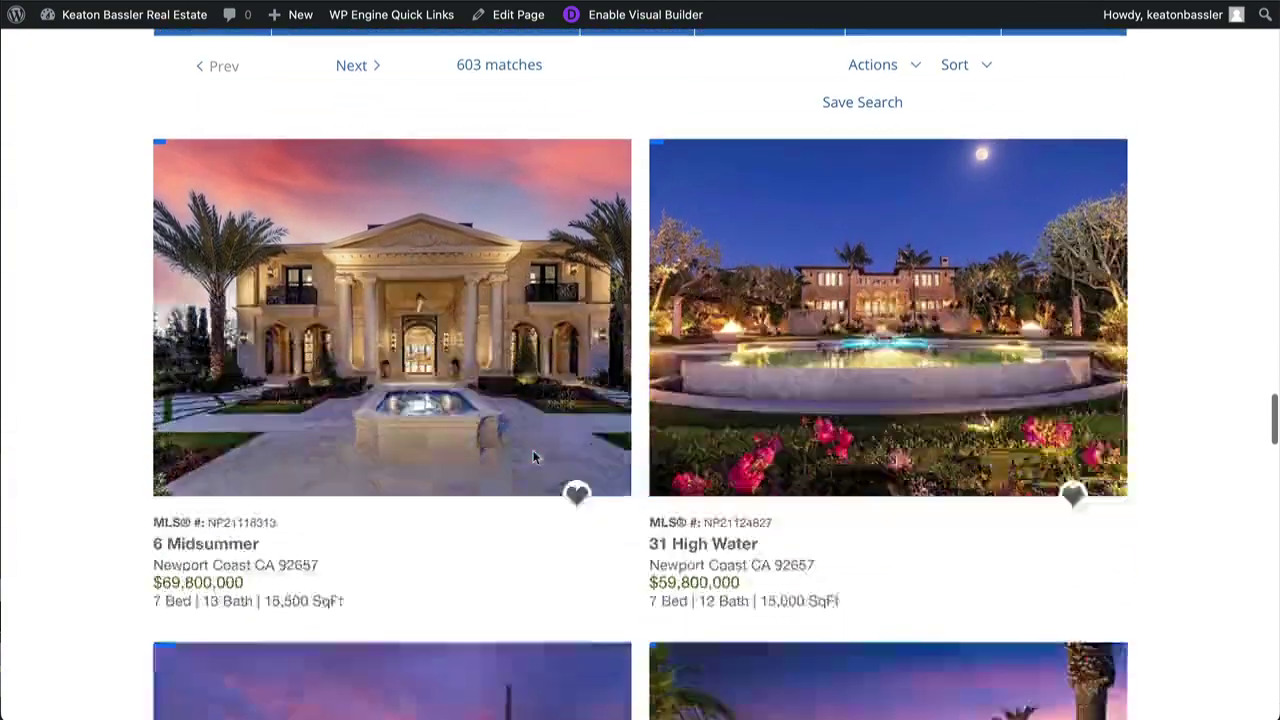
pyautogui.scroll(-15, 533, 457)
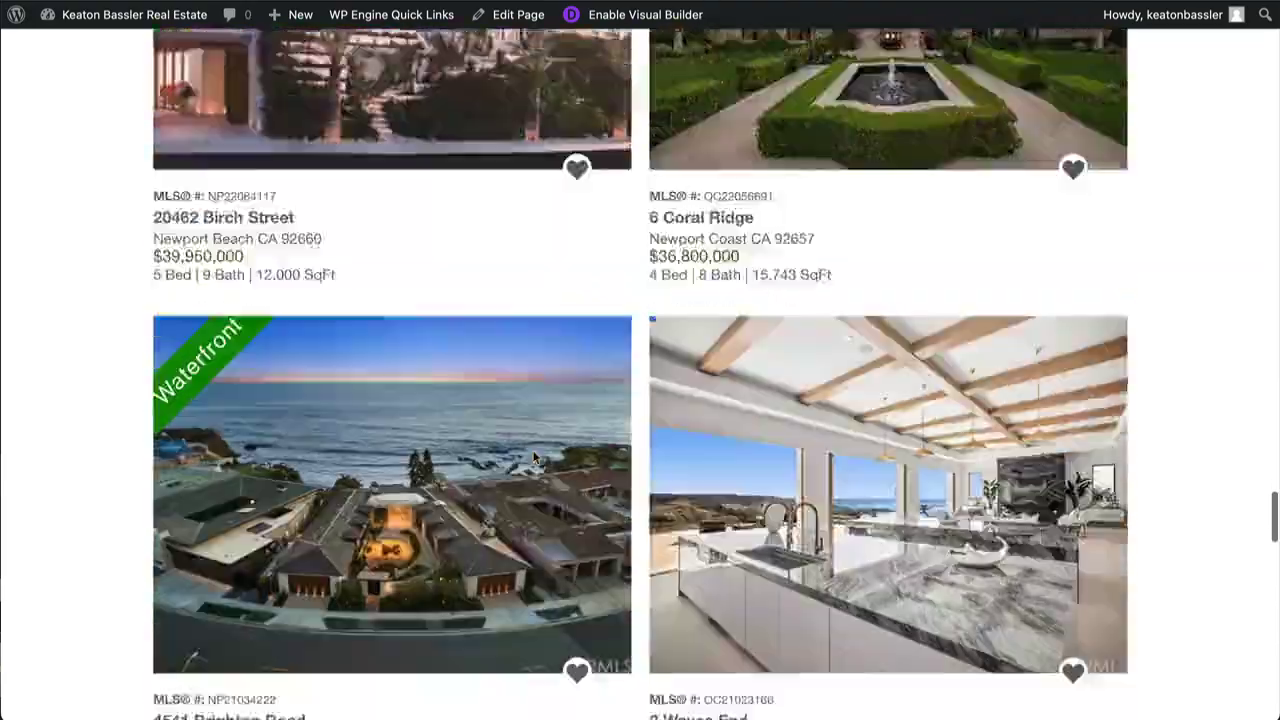
pyautogui.scroll(-2, 533, 457)
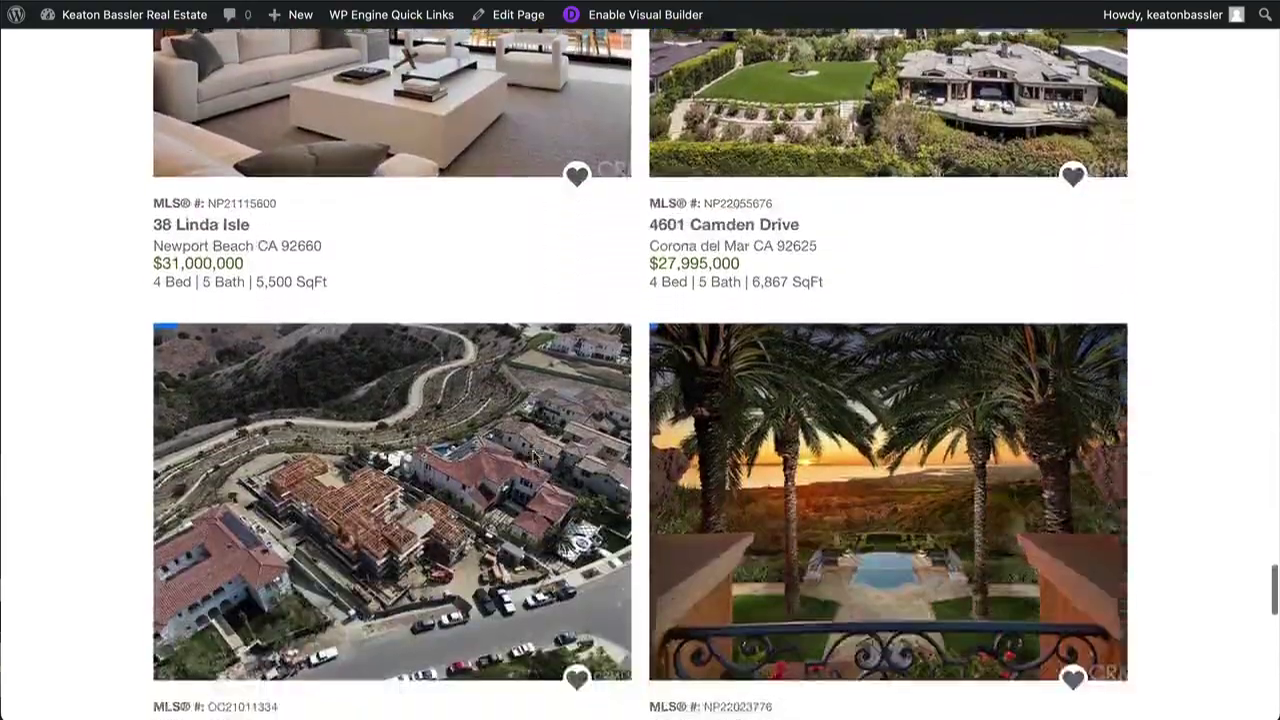
pyautogui.scroll(20, 533, 457)
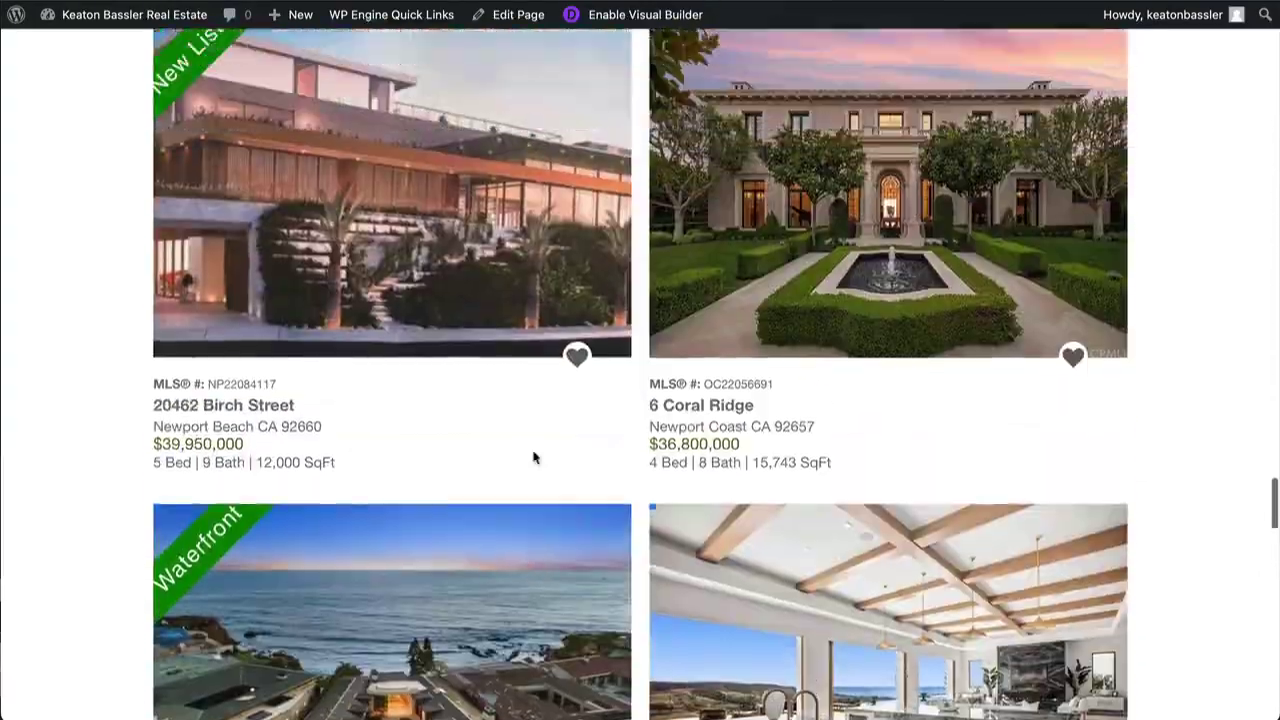
pyautogui.scroll(-20, 533, 457)
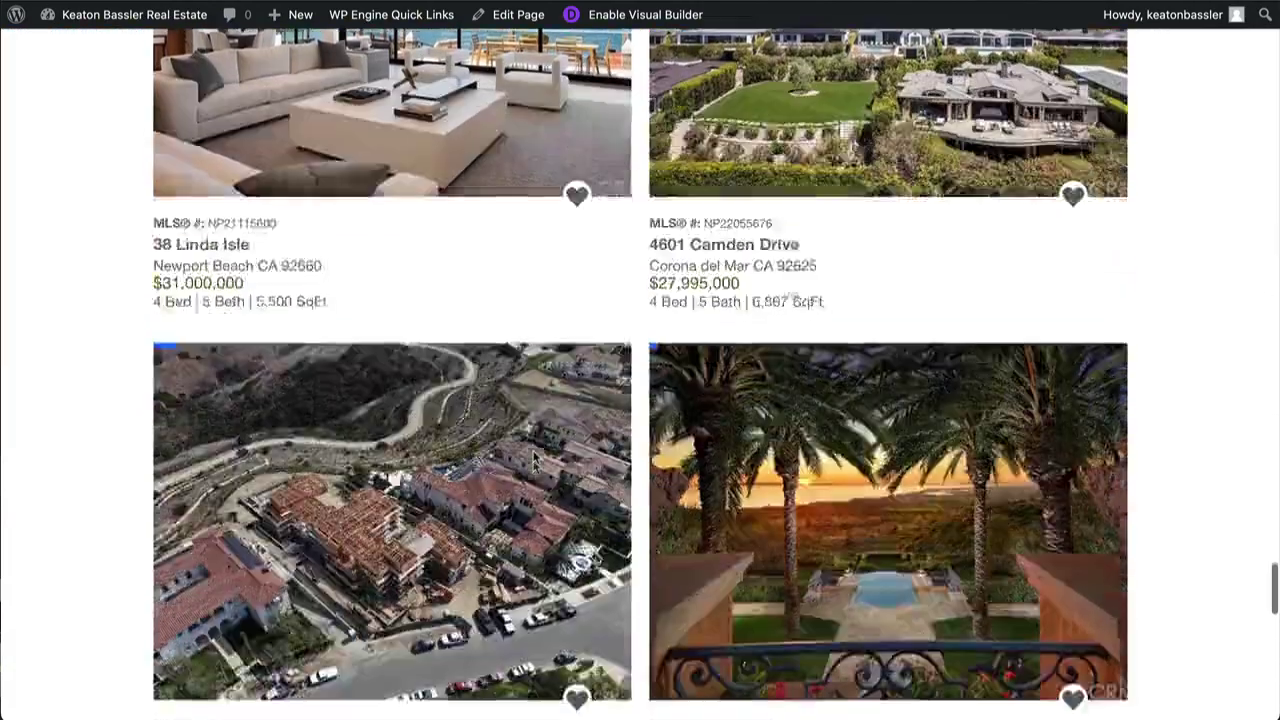
pyautogui.scroll(2, 535, 457)
pyautogui.scroll(20, 533, 457)
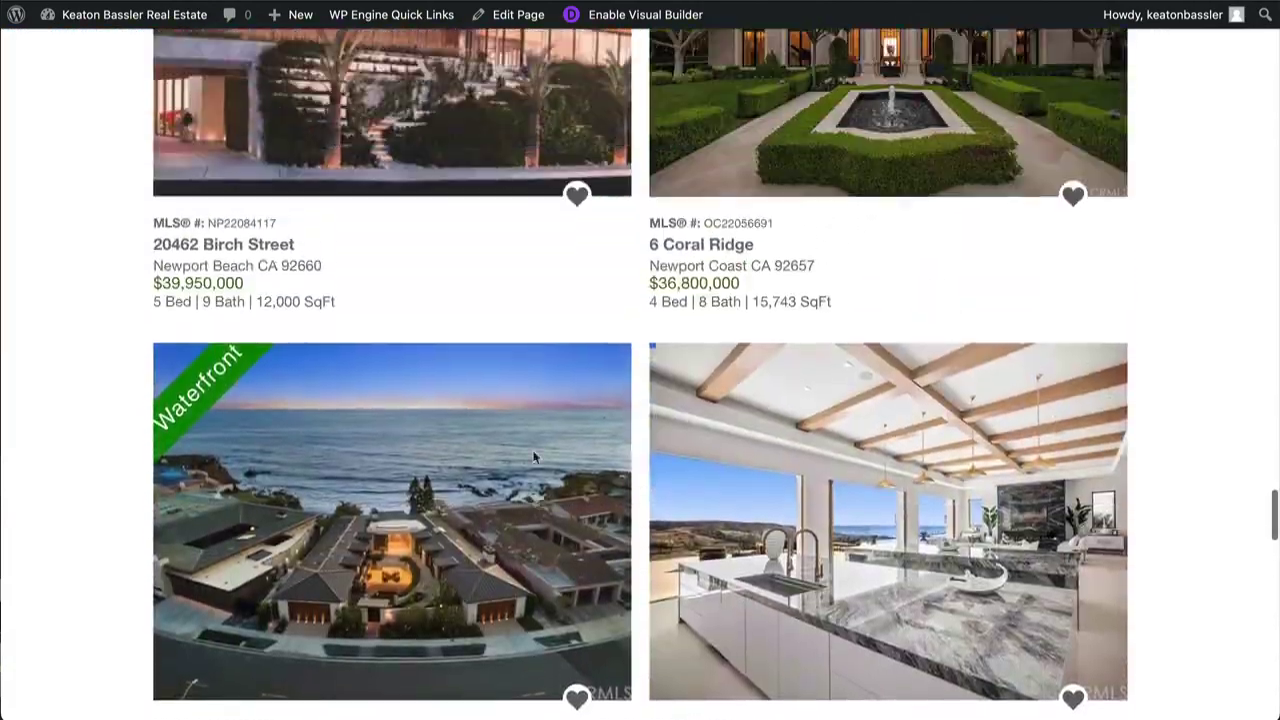
pyautogui.scroll(10, 533, 457)
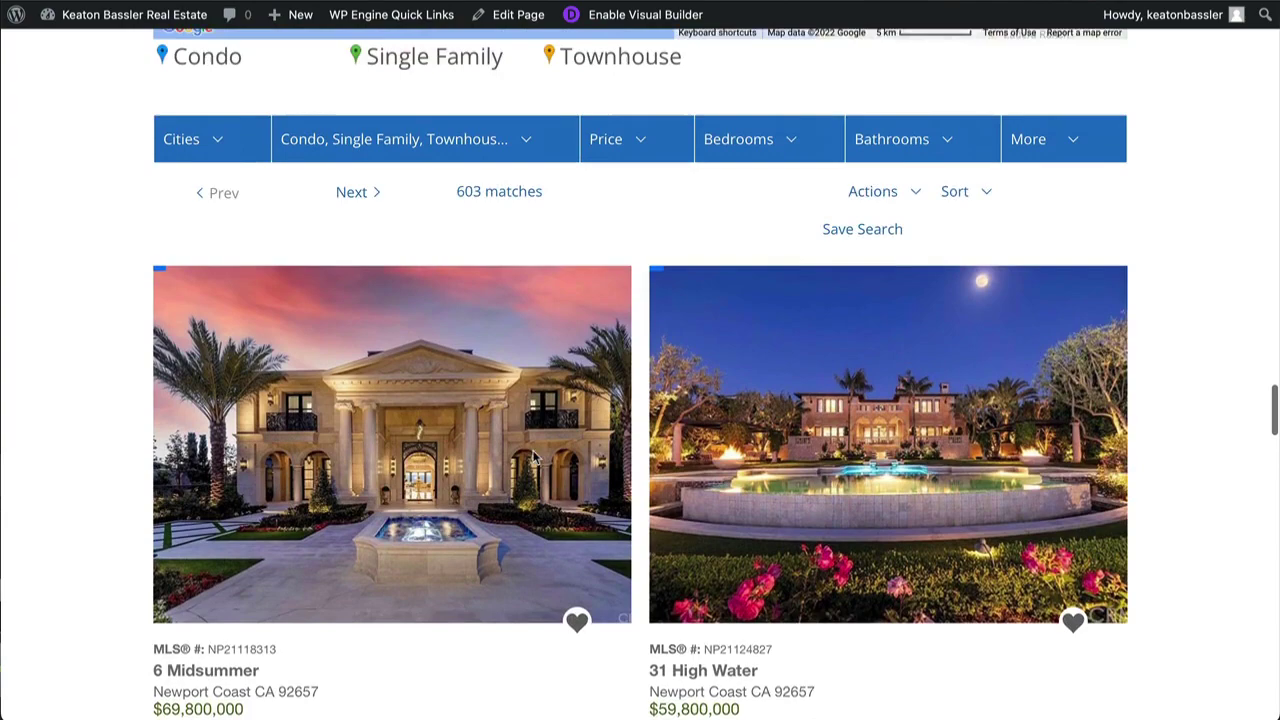
pyautogui.scroll(2, 533, 457)
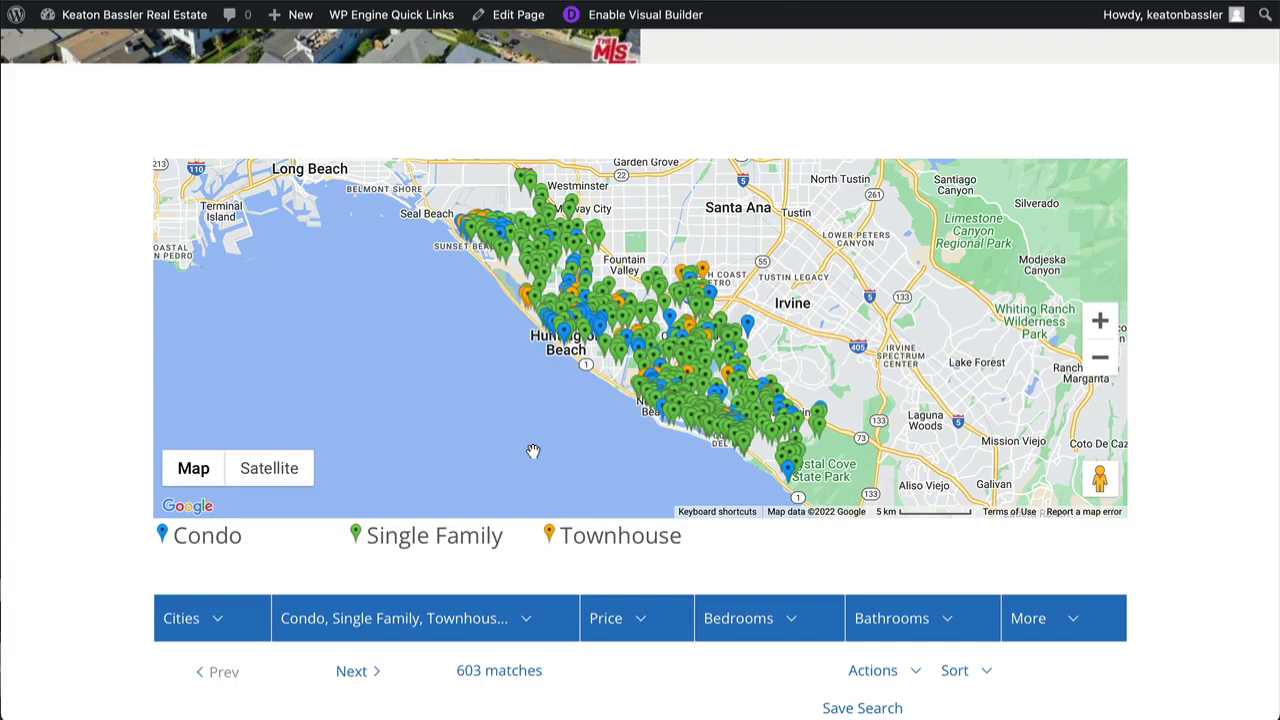
pyautogui.scroll(-2, 533, 451)
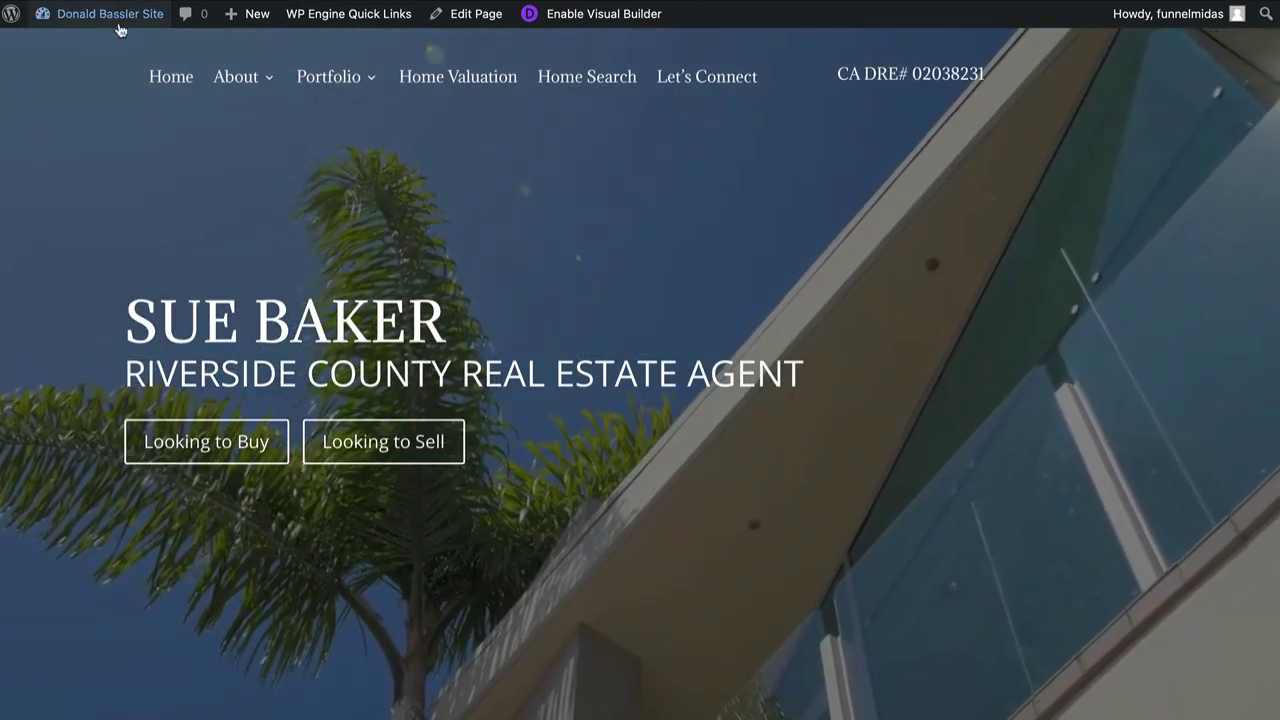
# - From the dashboard, search Add Plugins for 'rover' and install Rover IDX
pyautogui.moveTo(95, 22)
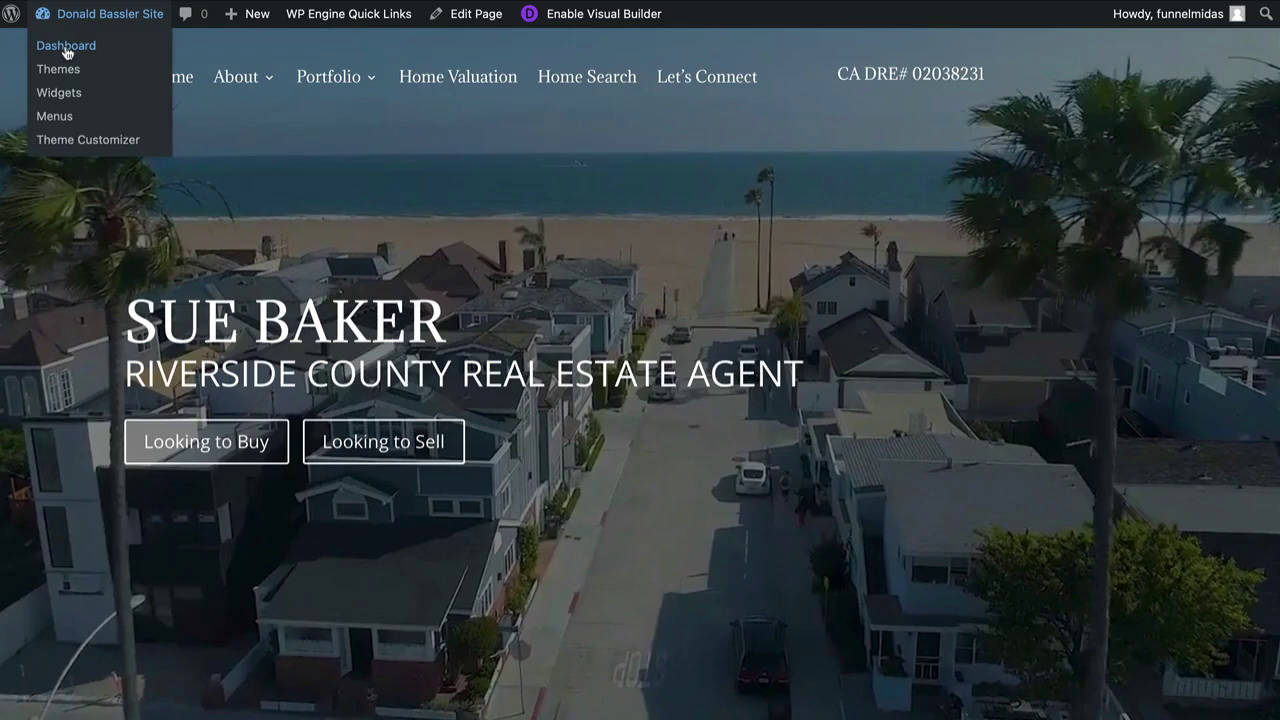
pyautogui.click(66, 46)
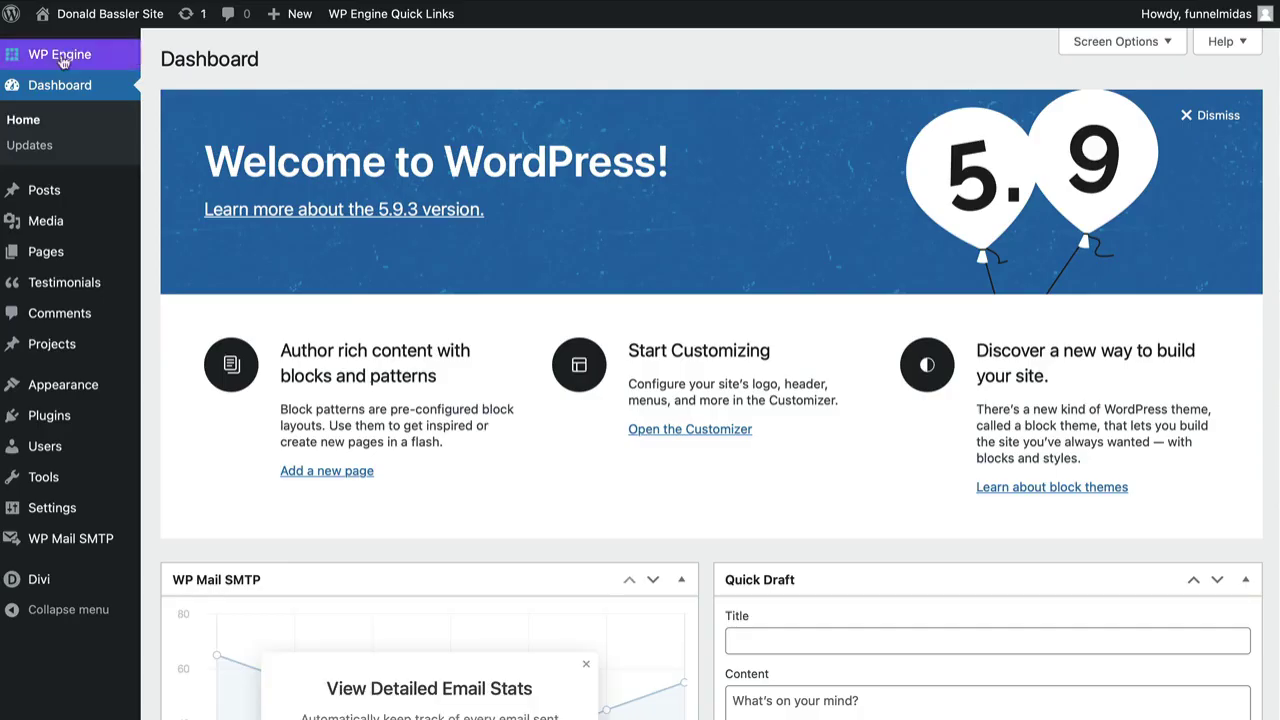
pyautogui.moveTo(46, 420)
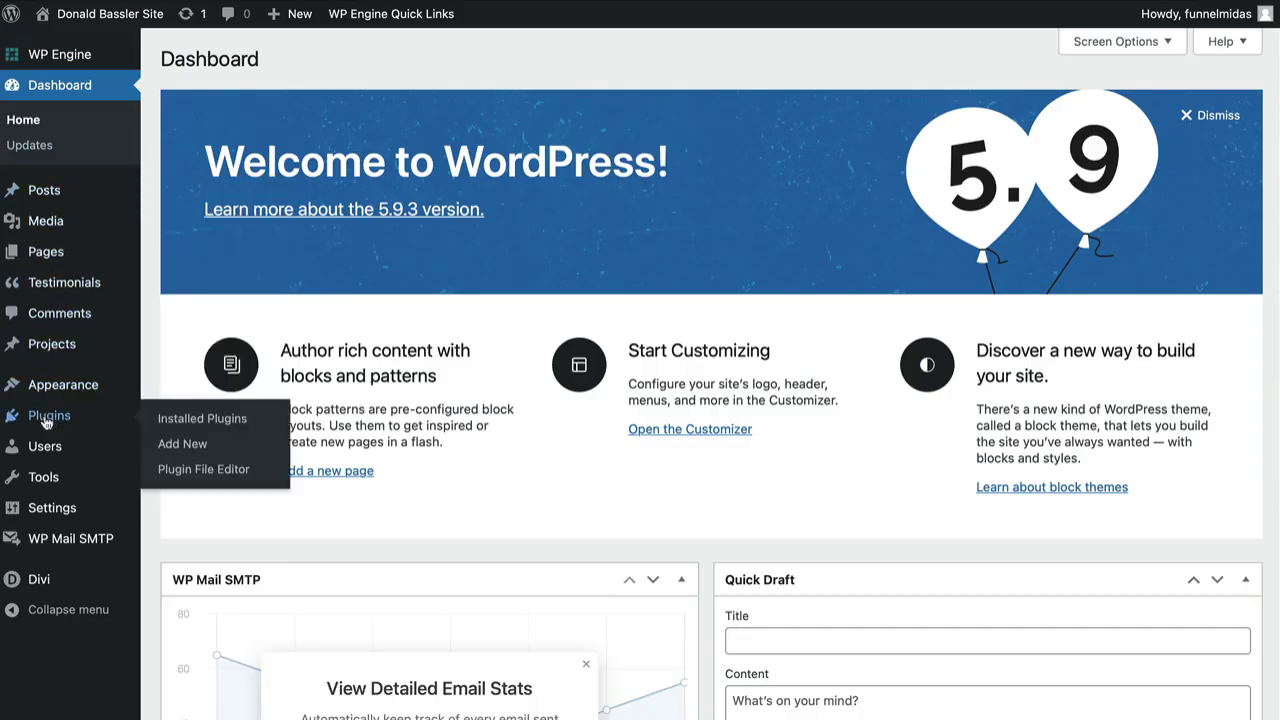
pyautogui.click(176, 447)
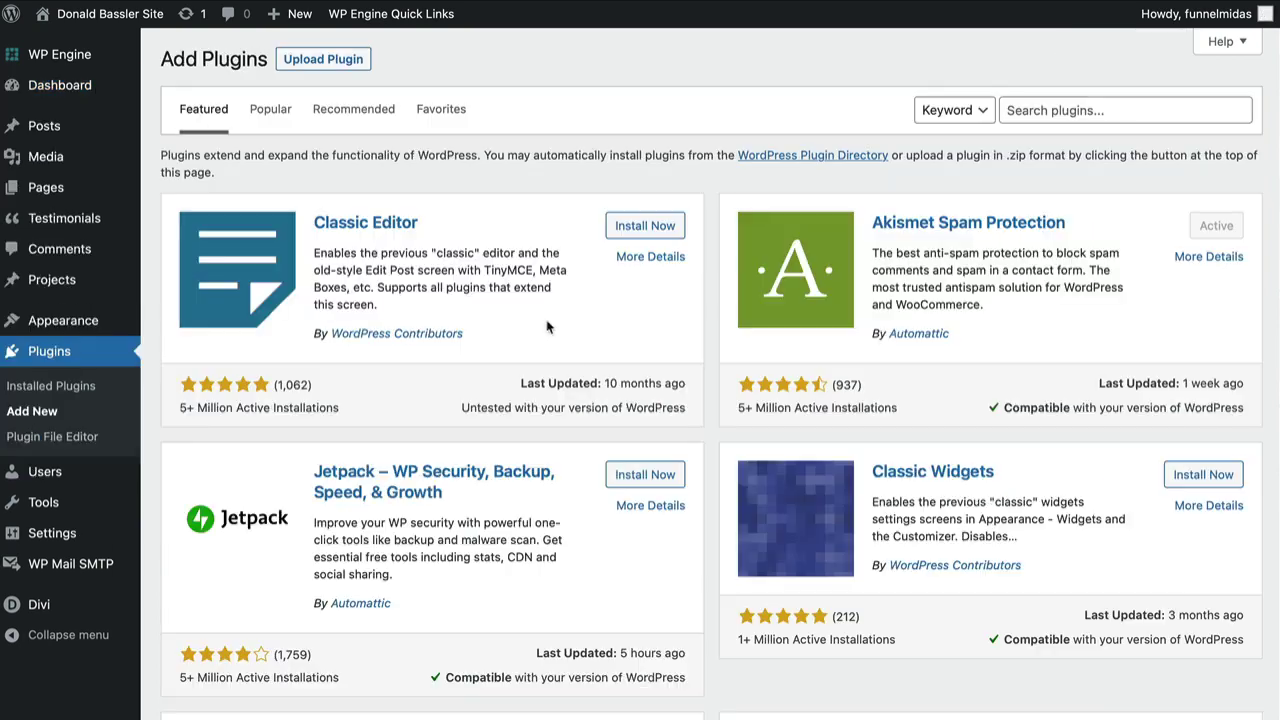
pyautogui.click(1048, 113)
pyautogui.write('r')
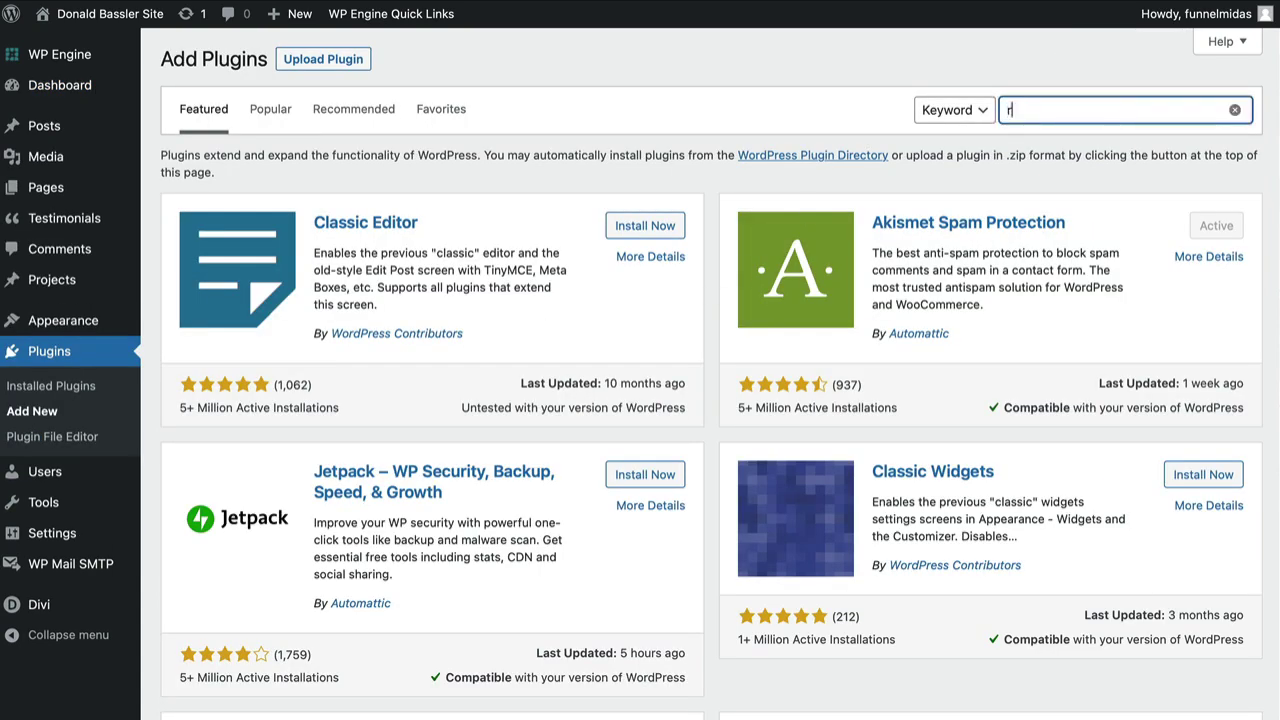
pyautogui.write('over idx')
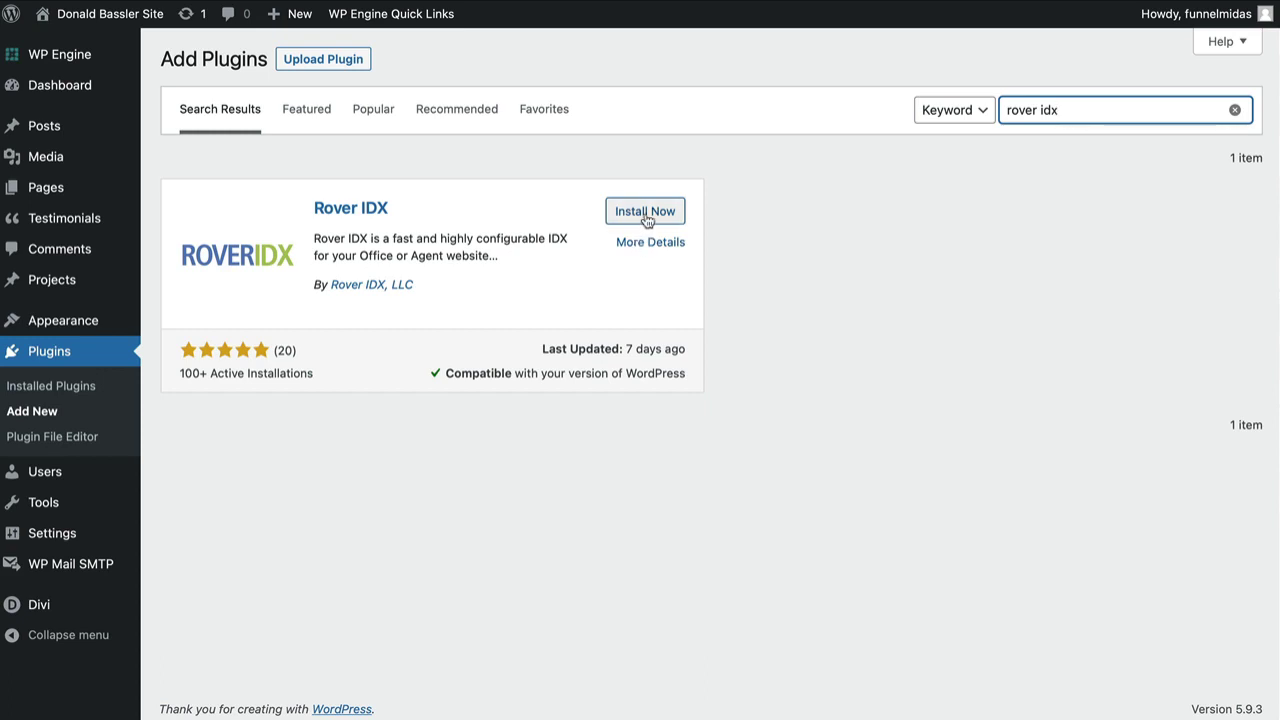
pyautogui.click(645, 213)
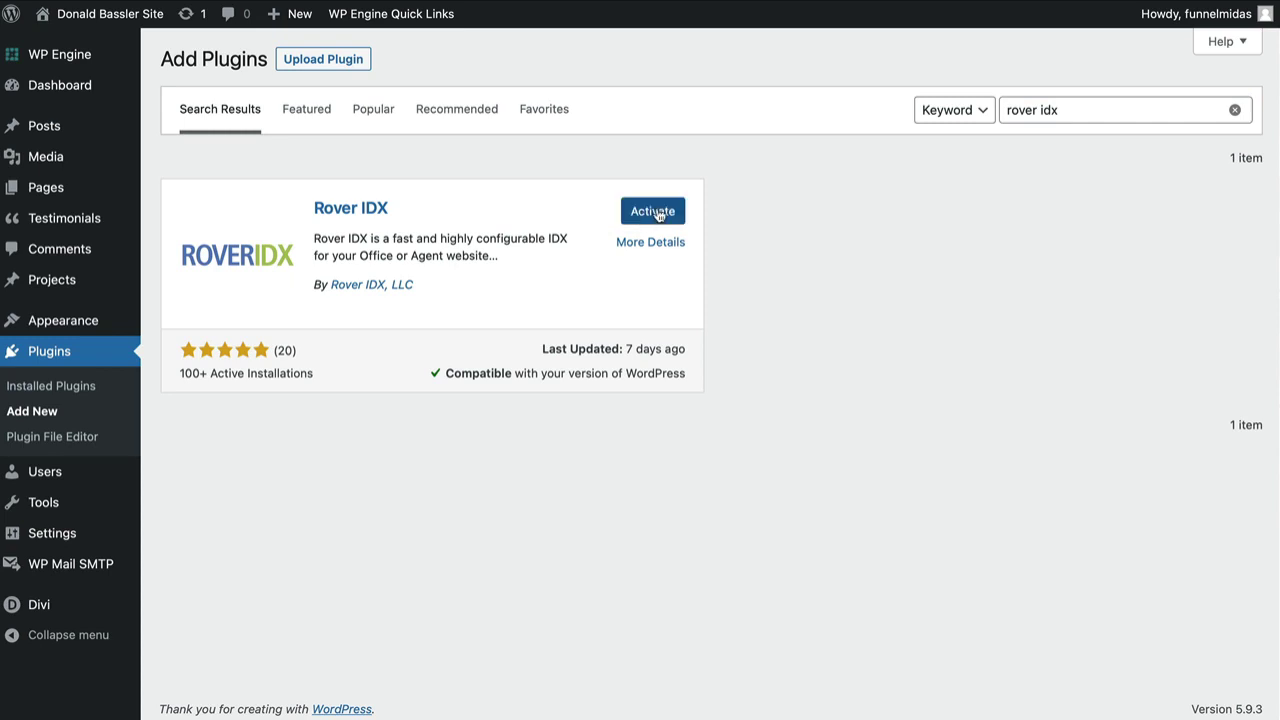
# - Activate the Rover IDX plugin and go to Settings > Permalinks
pyautogui.click(652, 211)
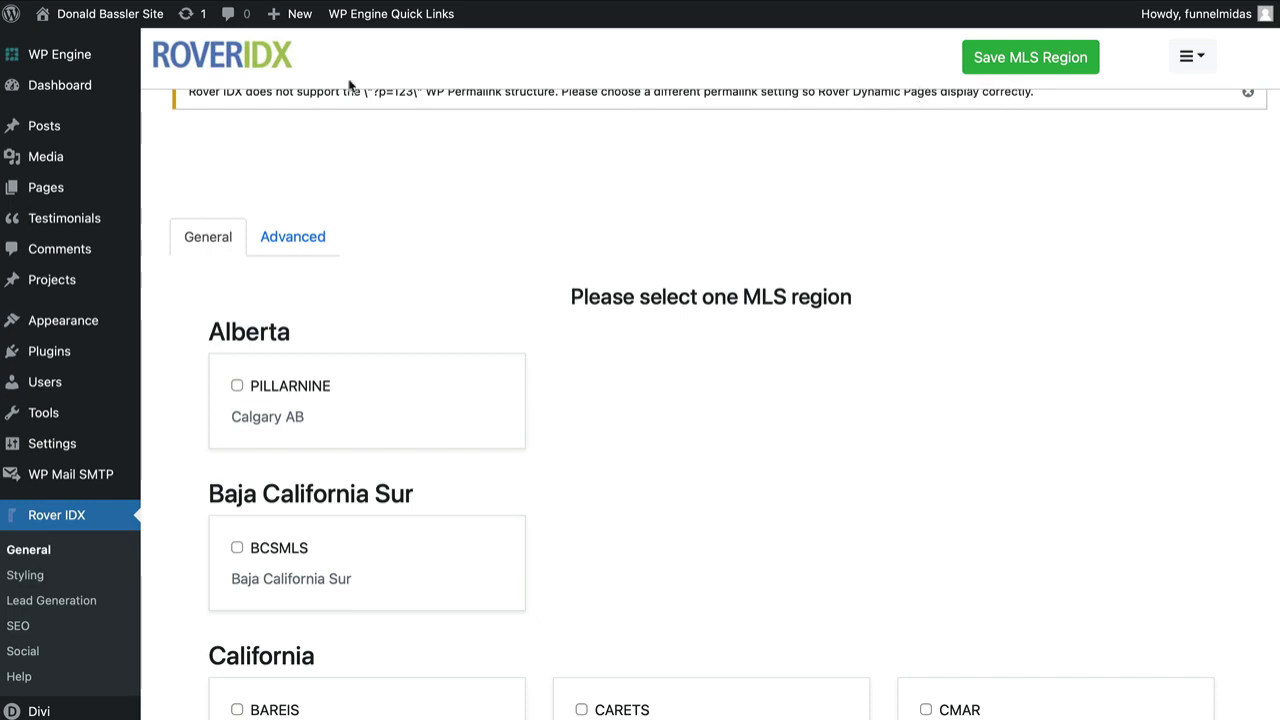
pyautogui.scroll(-2, 70, 375)
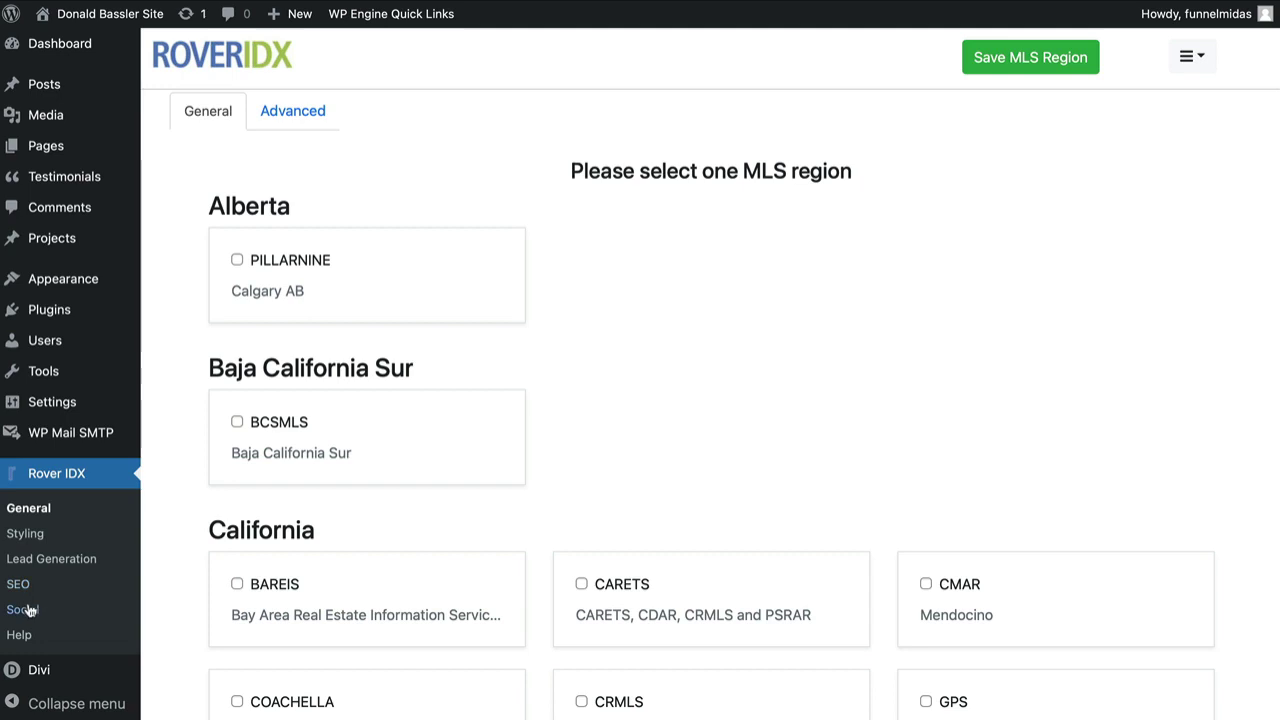
pyautogui.moveTo(57, 409)
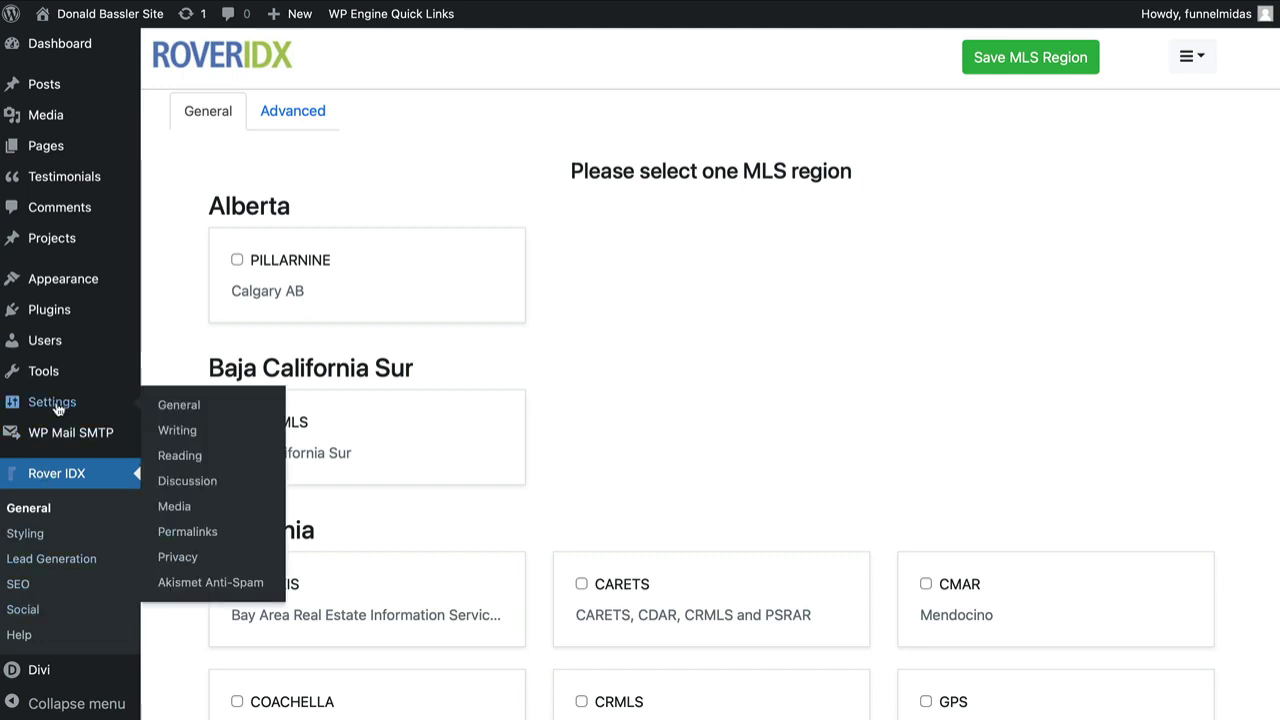
pyautogui.click(170, 535)
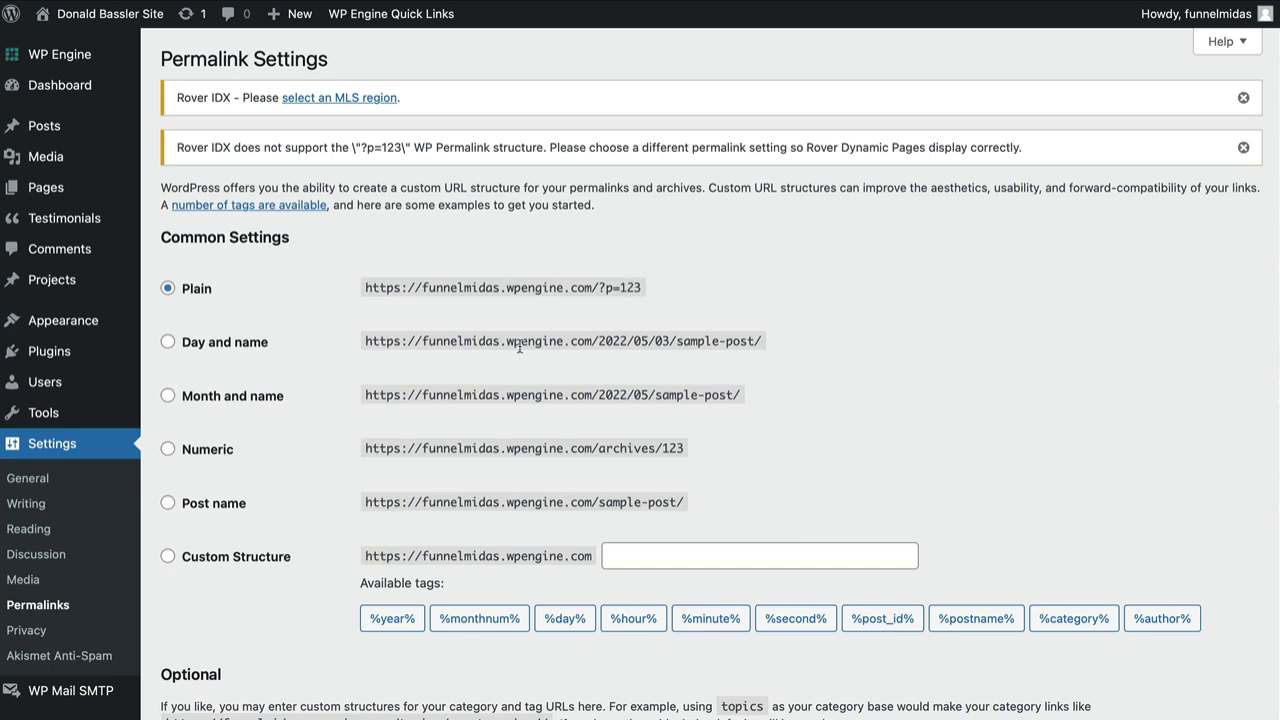
# - Switch the permalinks from Plain to the Post name structure and save
pyautogui.click(168, 504)
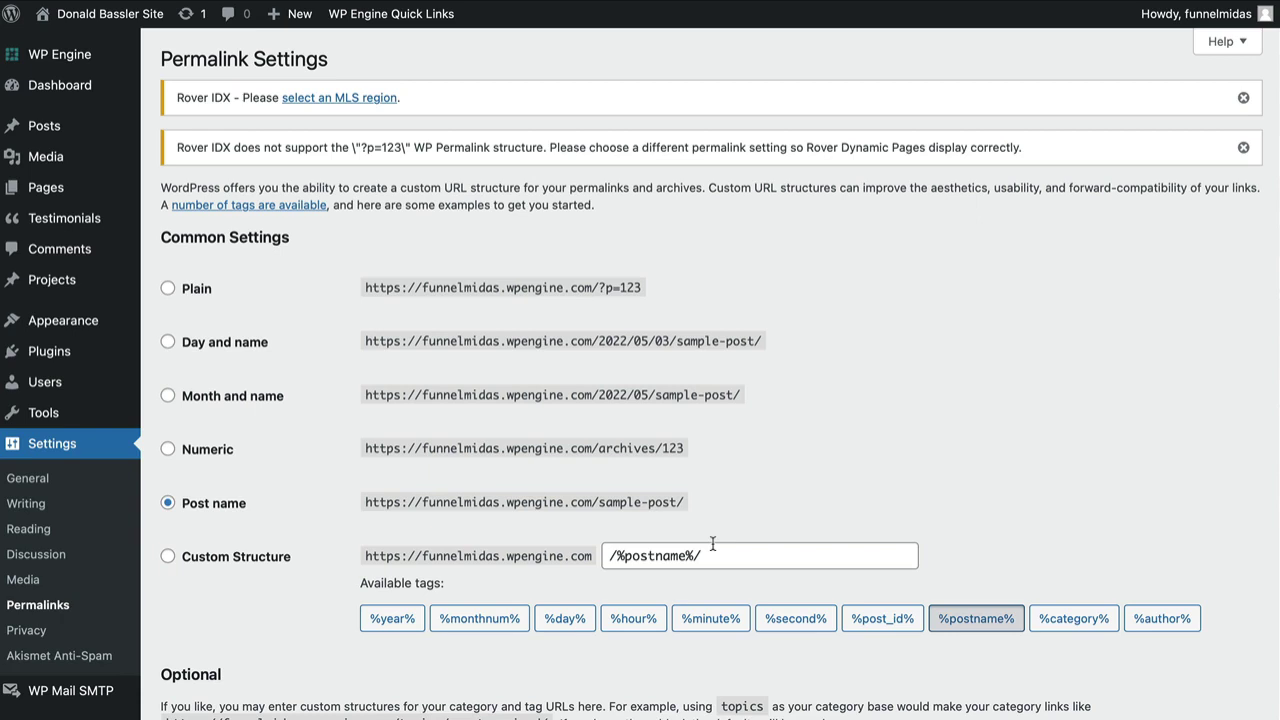
pyautogui.scroll(-1, 712, 547)
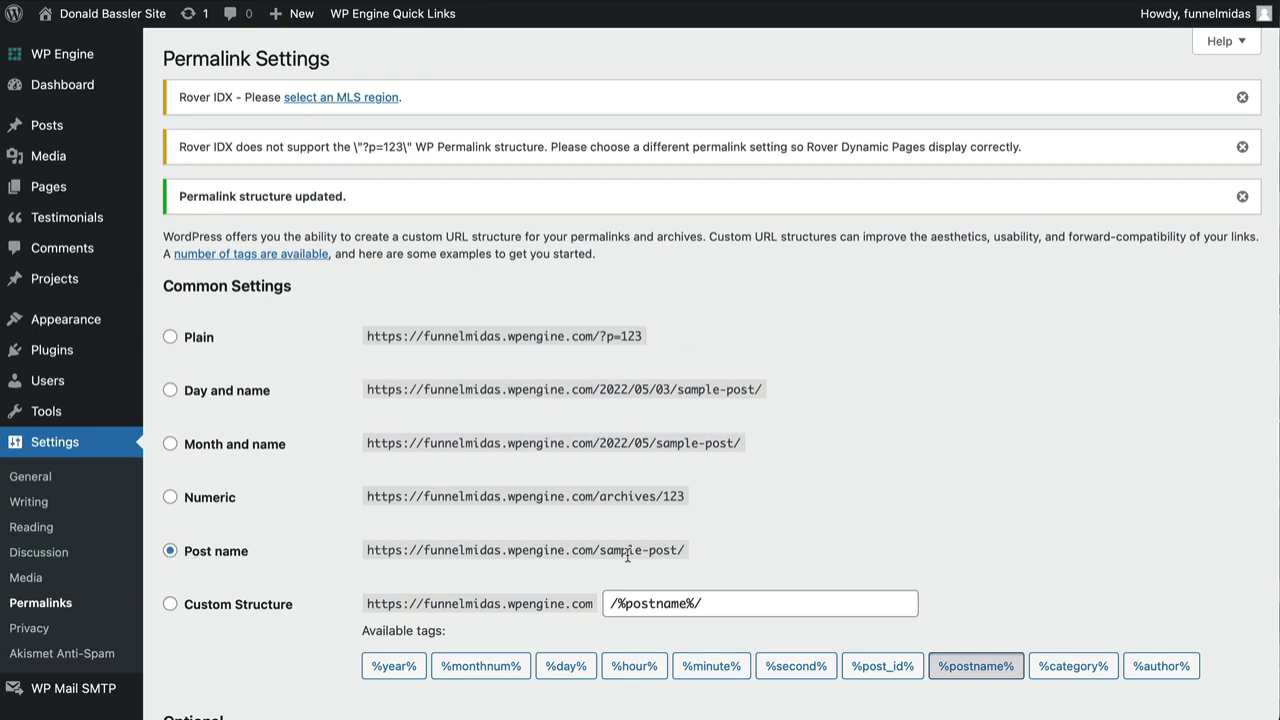
pyautogui.scroll(-5, 627, 556)
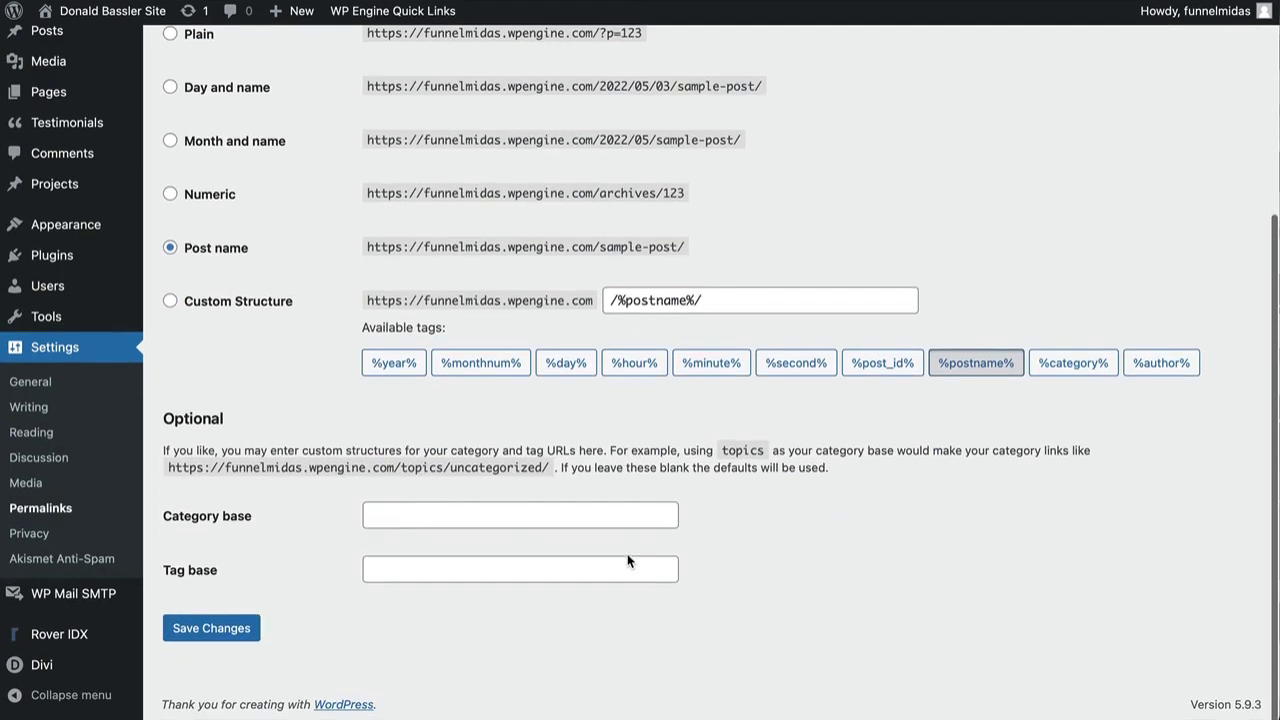
pyautogui.click(233, 631)
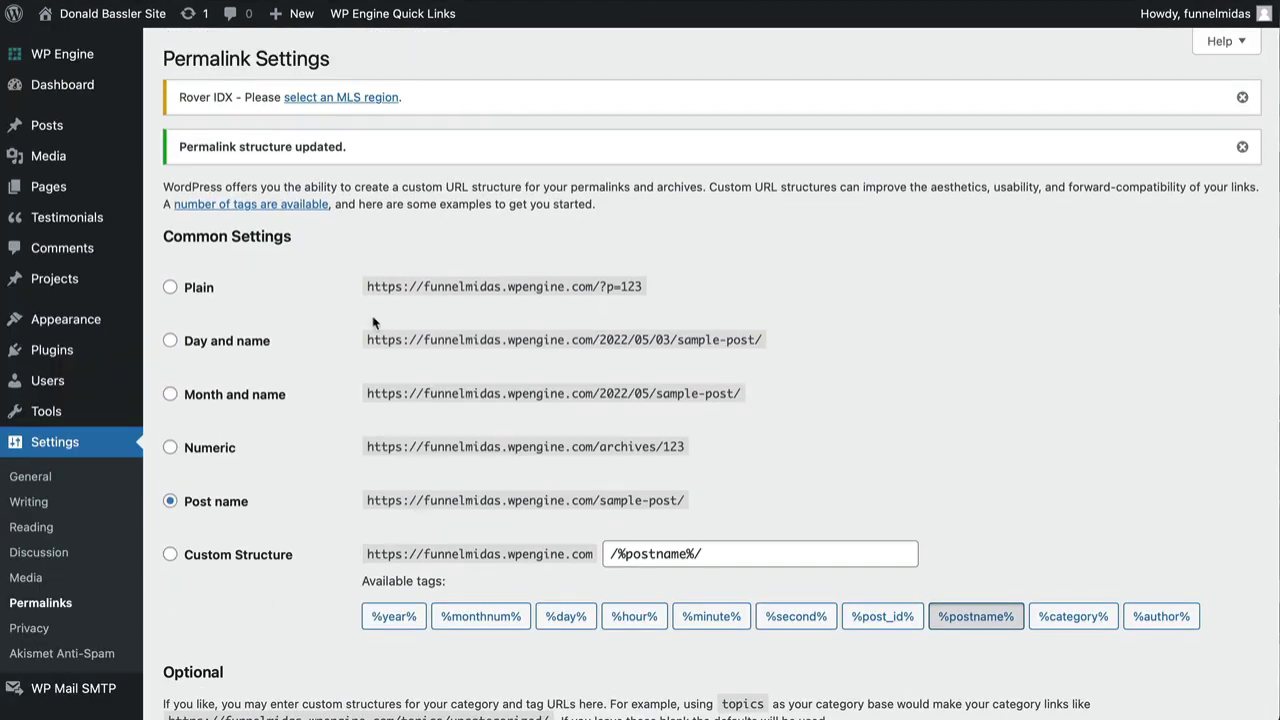
# - Dismiss the 'Permalink structure updated' notice
pyautogui.click(1242, 147)
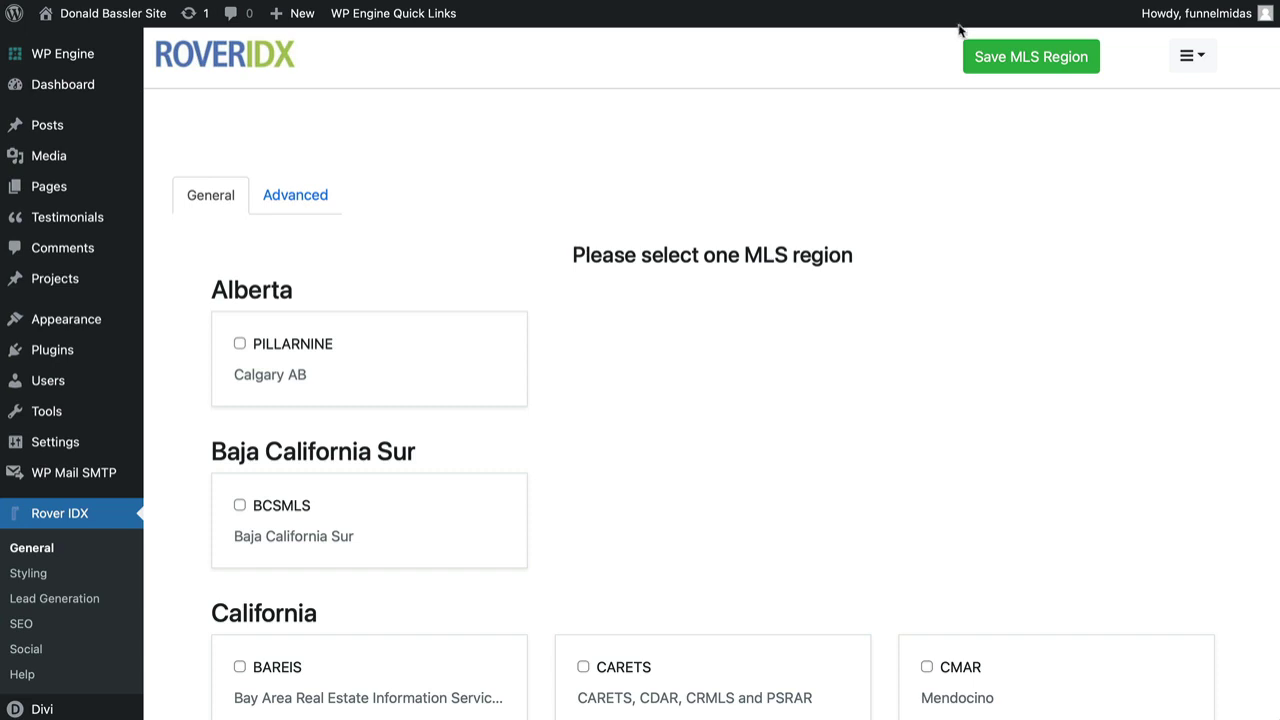
# - Tick CRMLS under California and save it as the MLS region
pyautogui.scroll(-3, 1121, 278)
pyautogui.scroll(-8, 1121, 278)
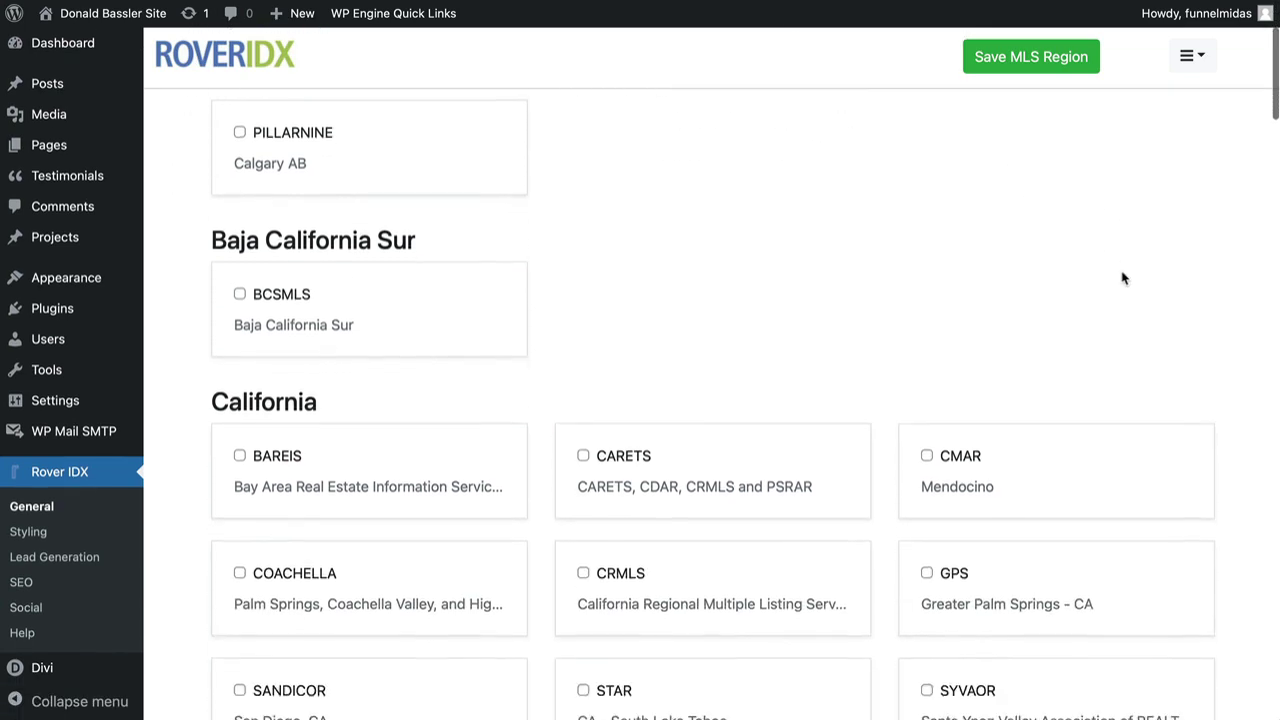
pyautogui.scroll(-18, 1121, 278)
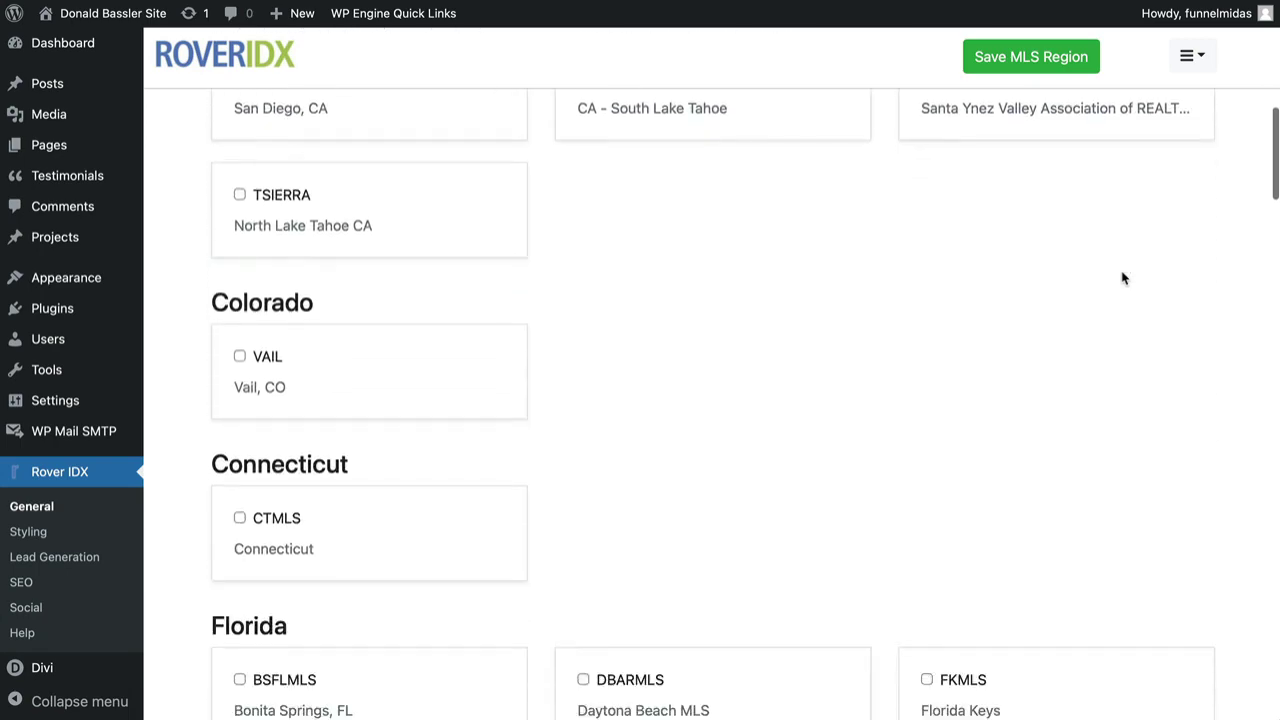
pyautogui.scroll(-3, 1121, 278)
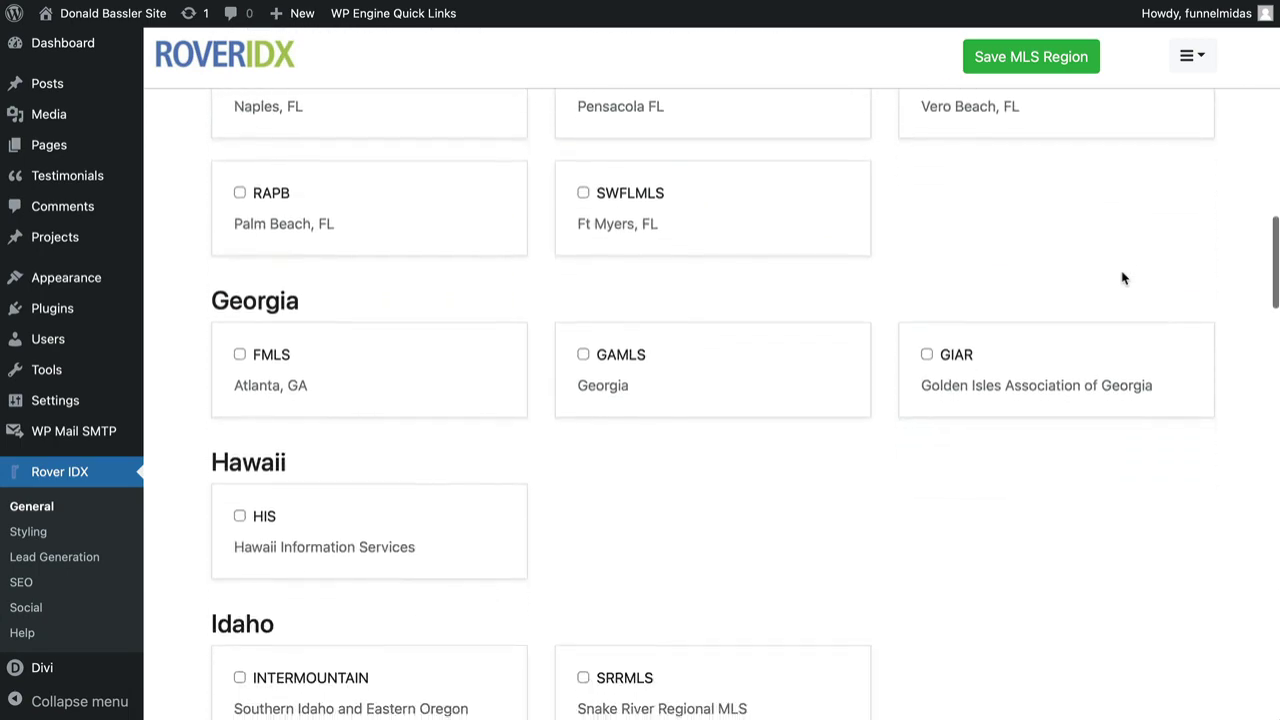
pyautogui.scroll(20, 1121, 278)
pyautogui.scroll(2, 1121, 278)
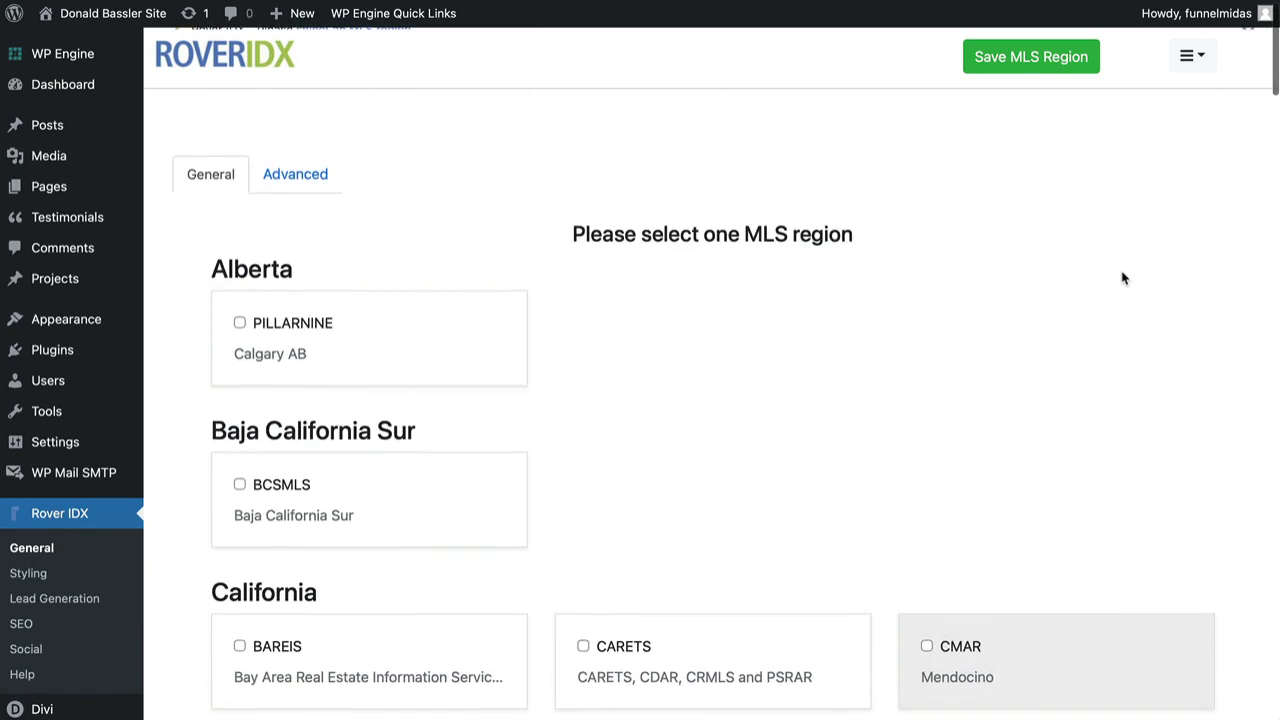
pyautogui.scroll(-6, 1121, 278)
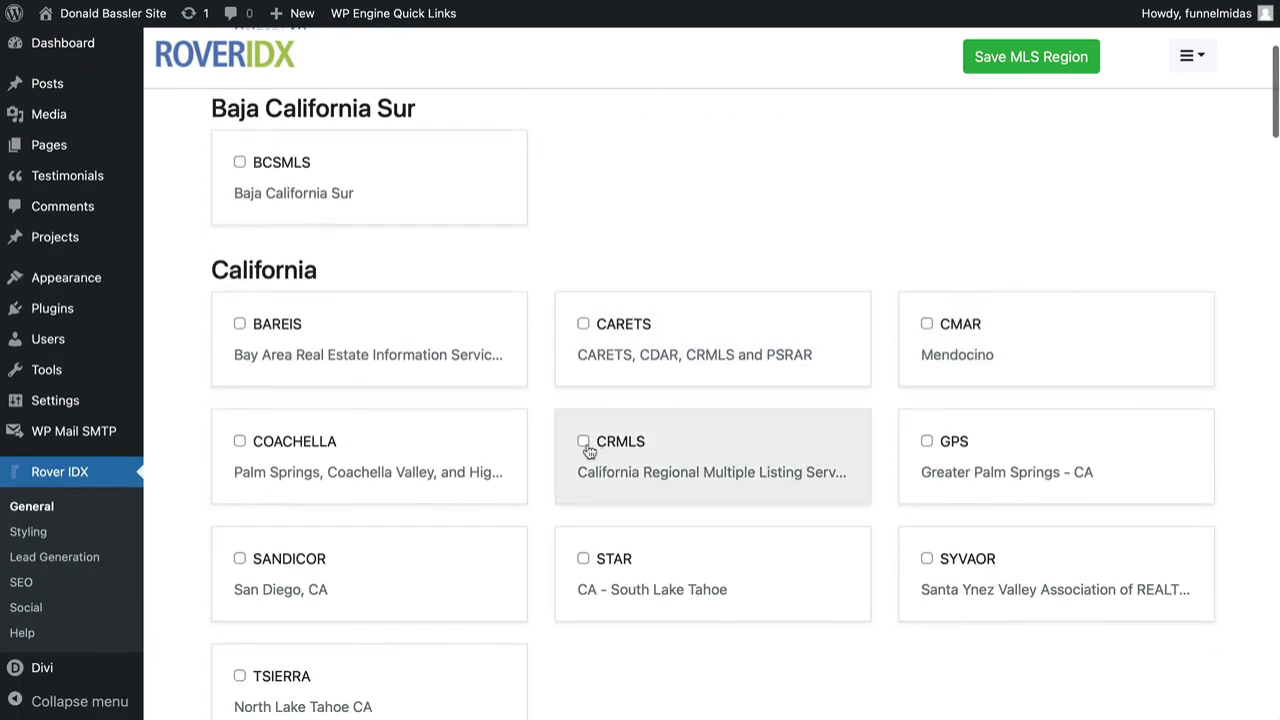
pyautogui.click(583, 441)
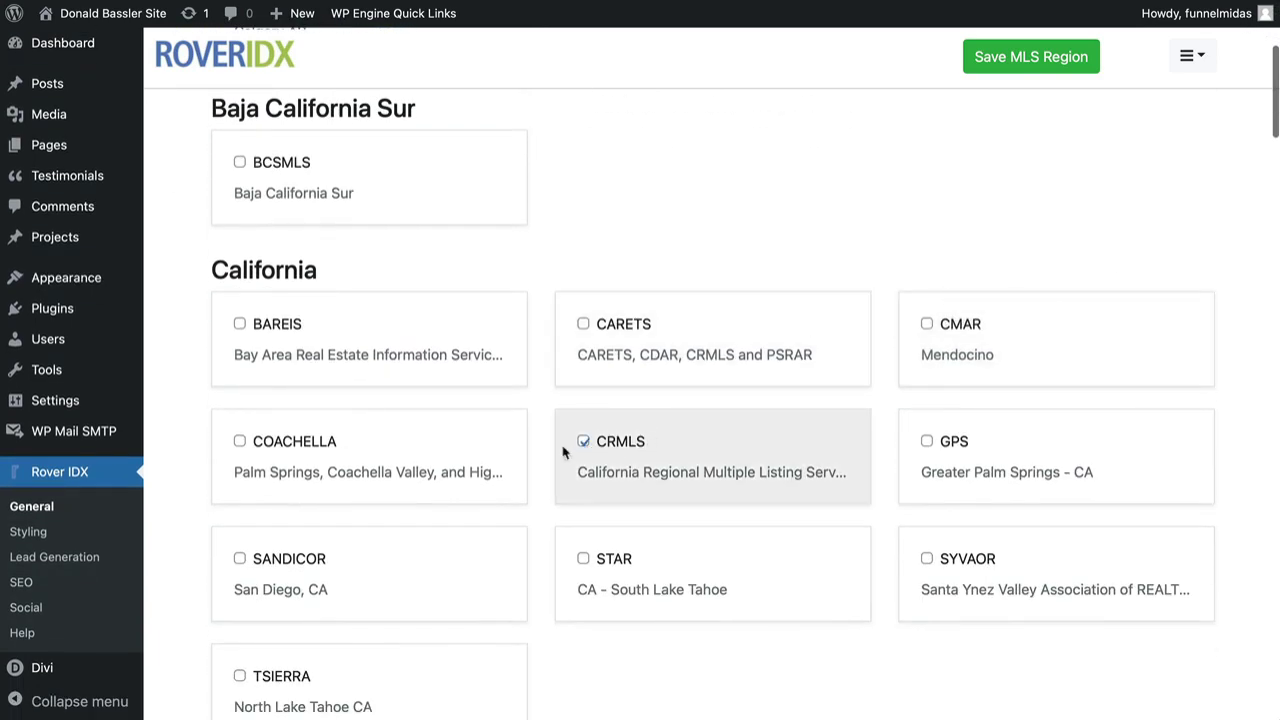
pyautogui.click(1020, 62)
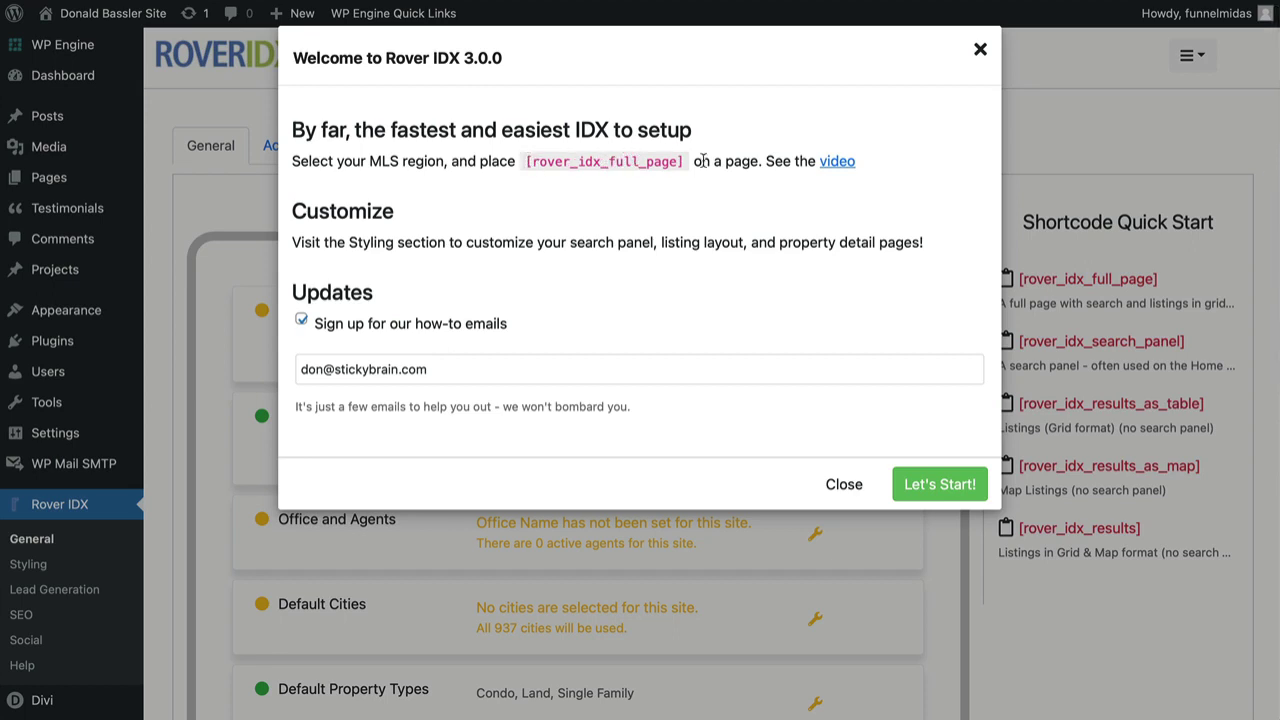
# - Select the [rover_idx_full_page] shortcode, then finish the welcome dialog with Let's Start!
pyautogui.moveTo(524, 161); pyautogui.dragTo(689, 161)
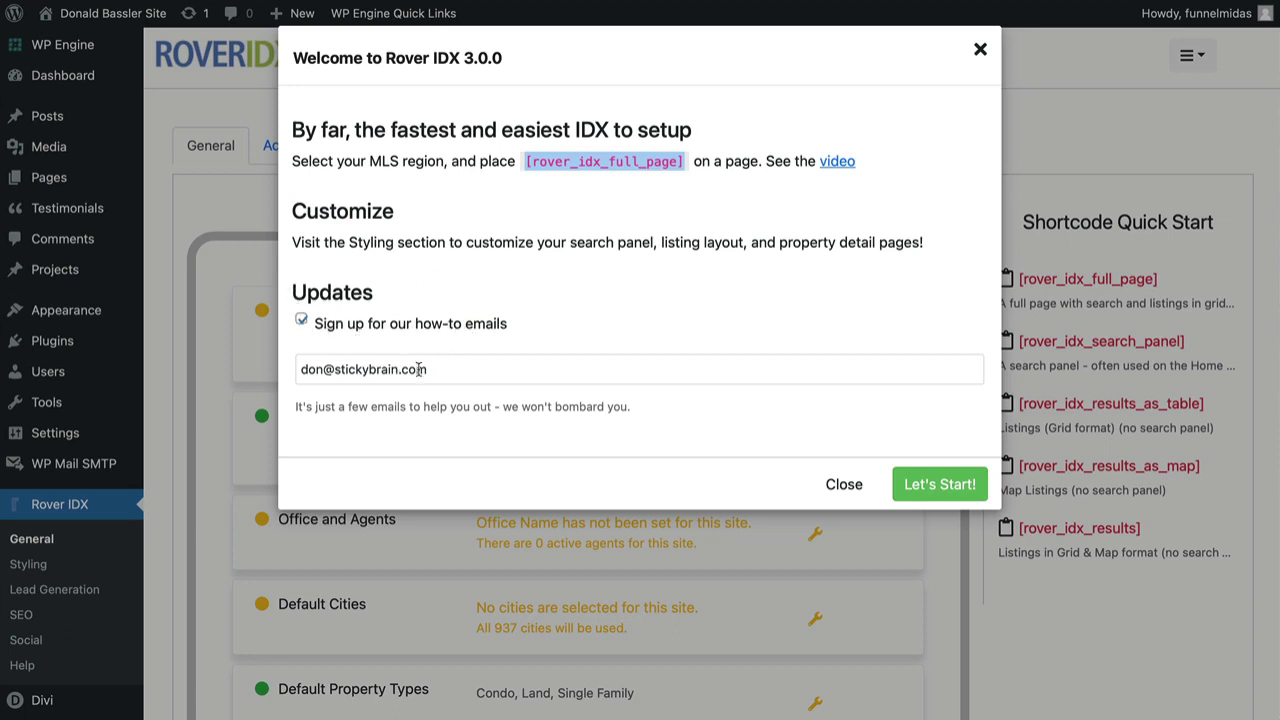
pyautogui.click(925, 484)
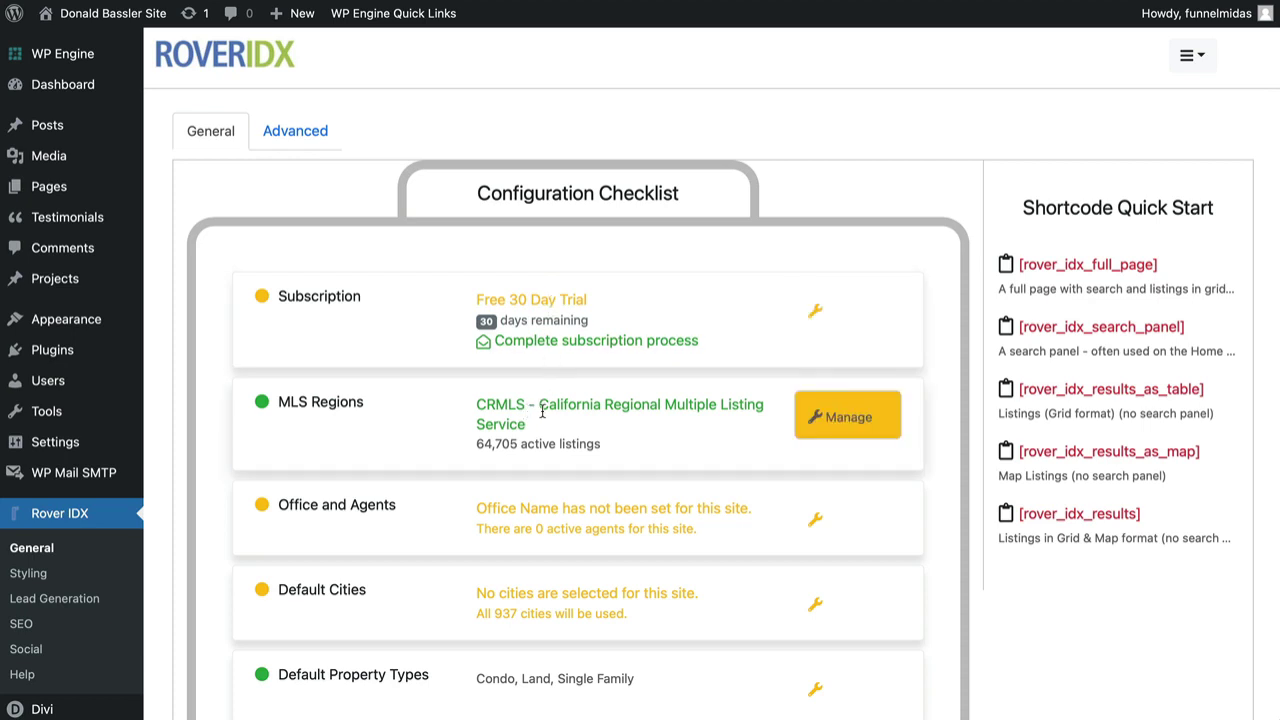
# - Scroll to the Default Property Types row and open its Manage dialog
pyautogui.scroll(-2, 543, 411)
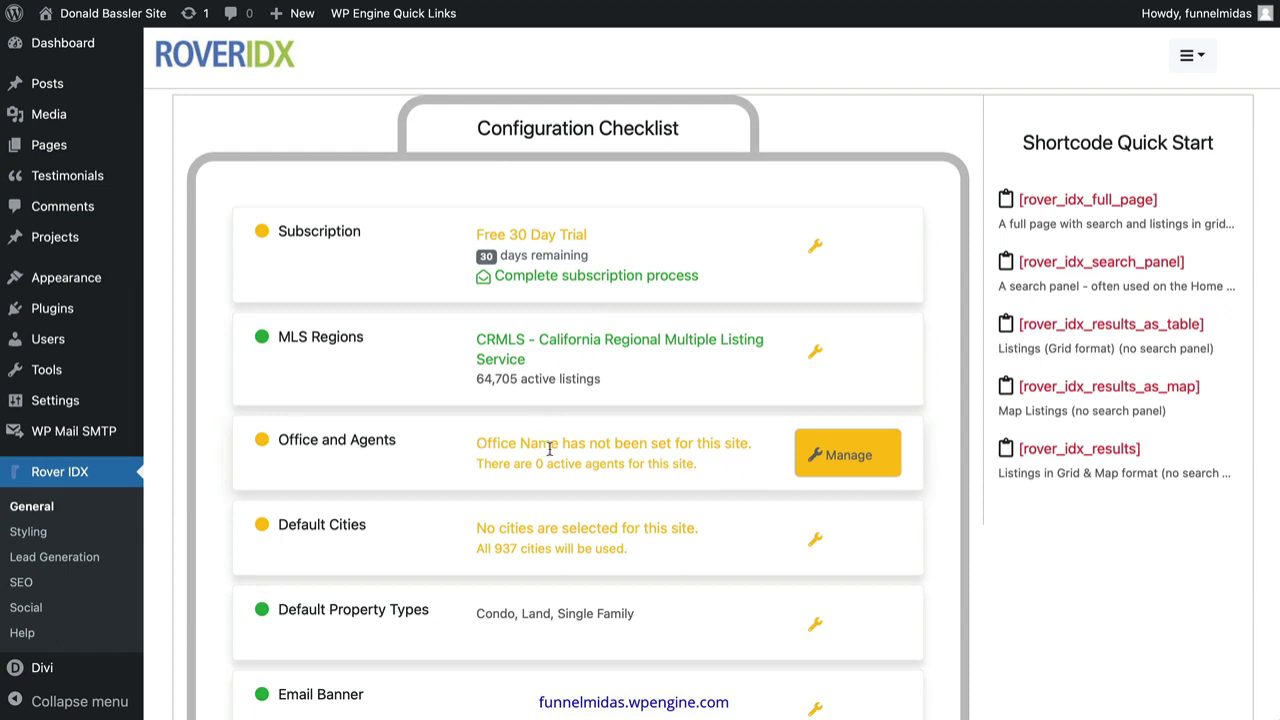
pyautogui.scroll(-3, 547, 452)
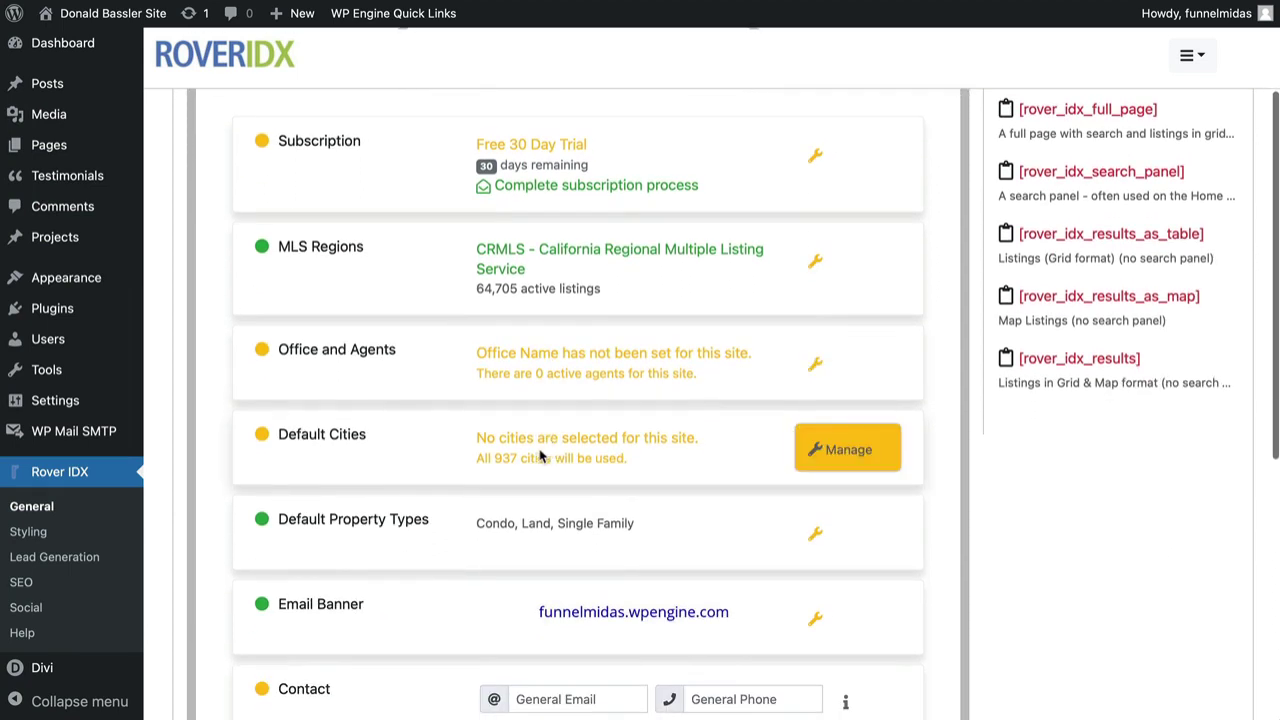
pyautogui.scroll(-2, 540, 456)
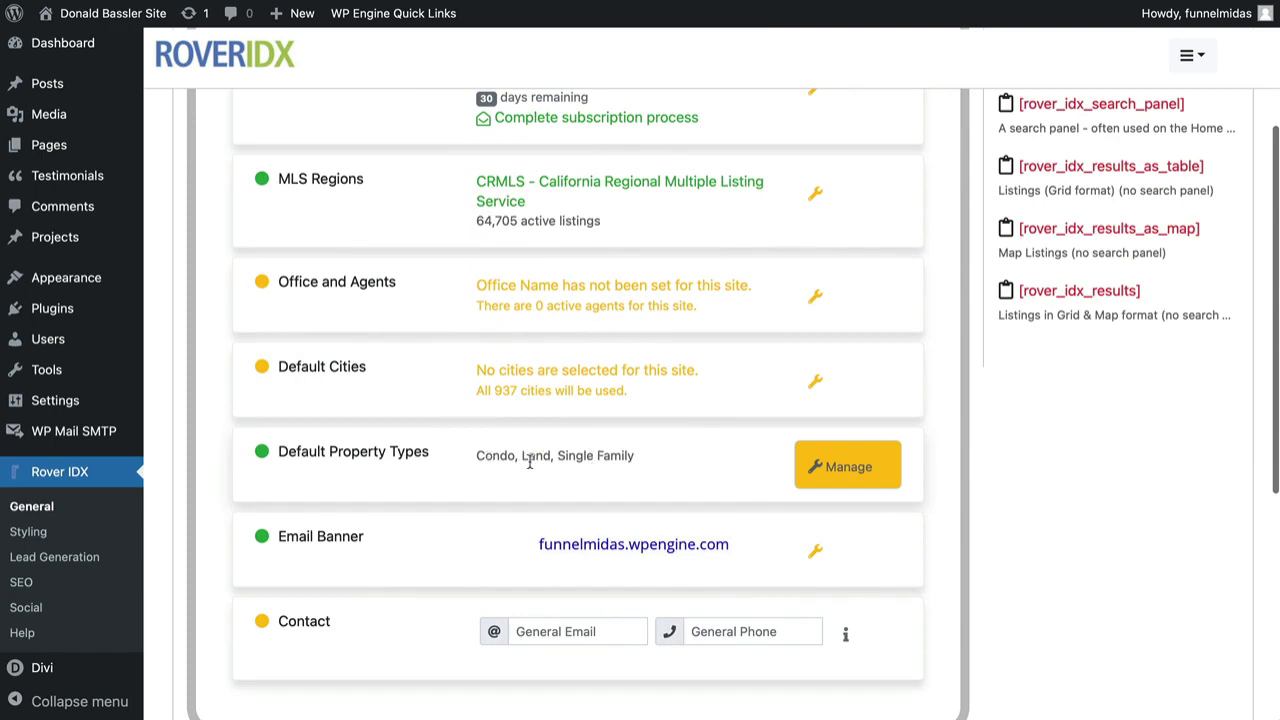
pyautogui.click(834, 472)
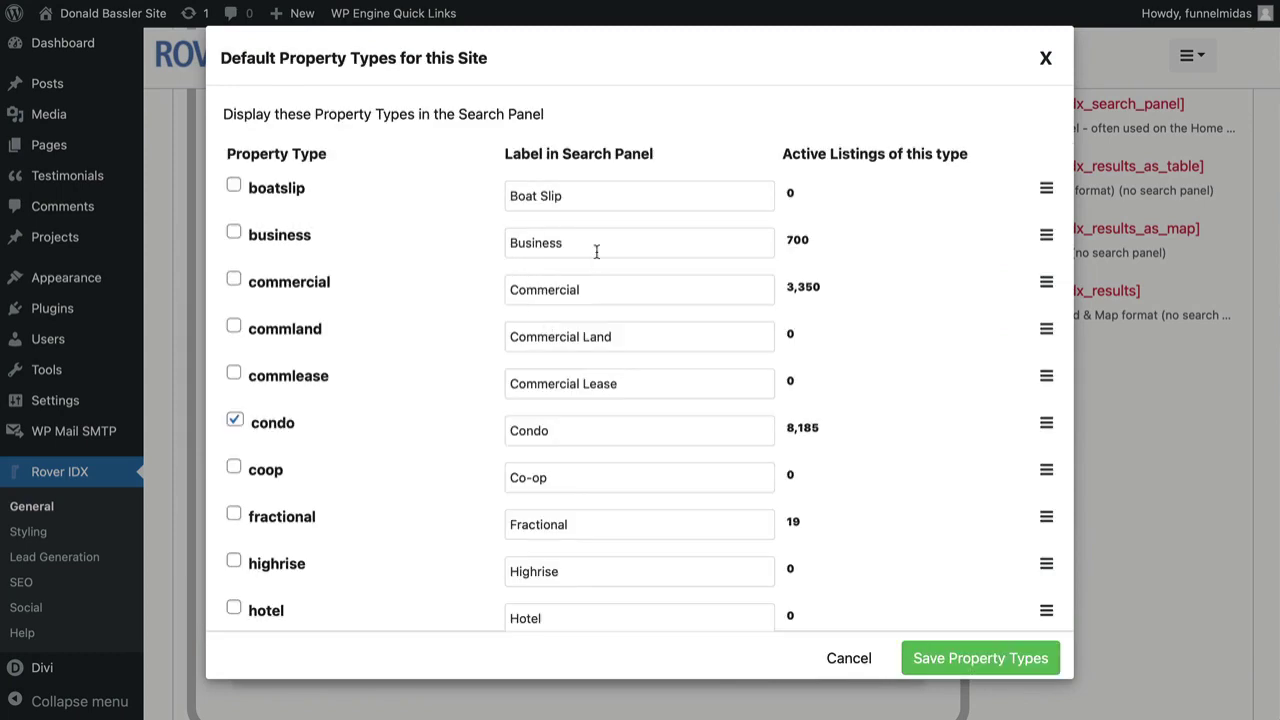
# - Untick Land, tick Townhouse and Rental, then save the property types and close the dialog
pyautogui.scroll(-1, 790, 259)
pyautogui.scroll(-5, 790, 259)
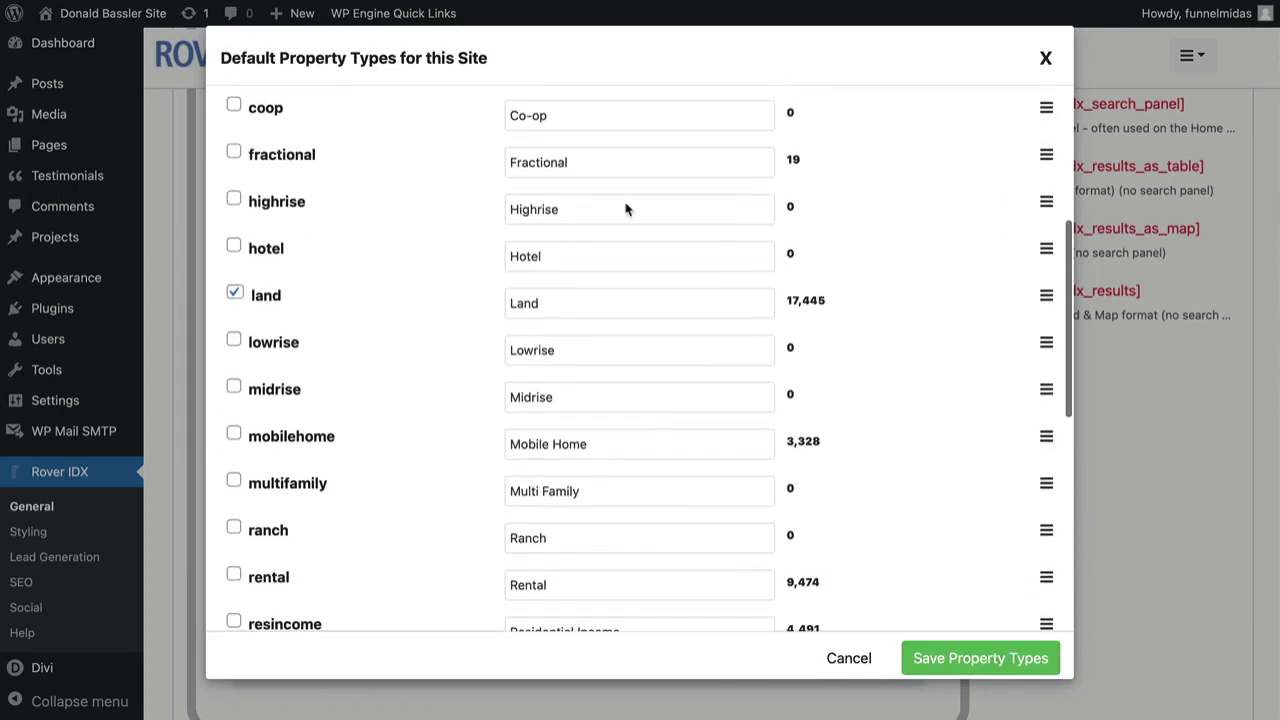
pyautogui.click(235, 294)
pyautogui.scroll(-5, 429, 341)
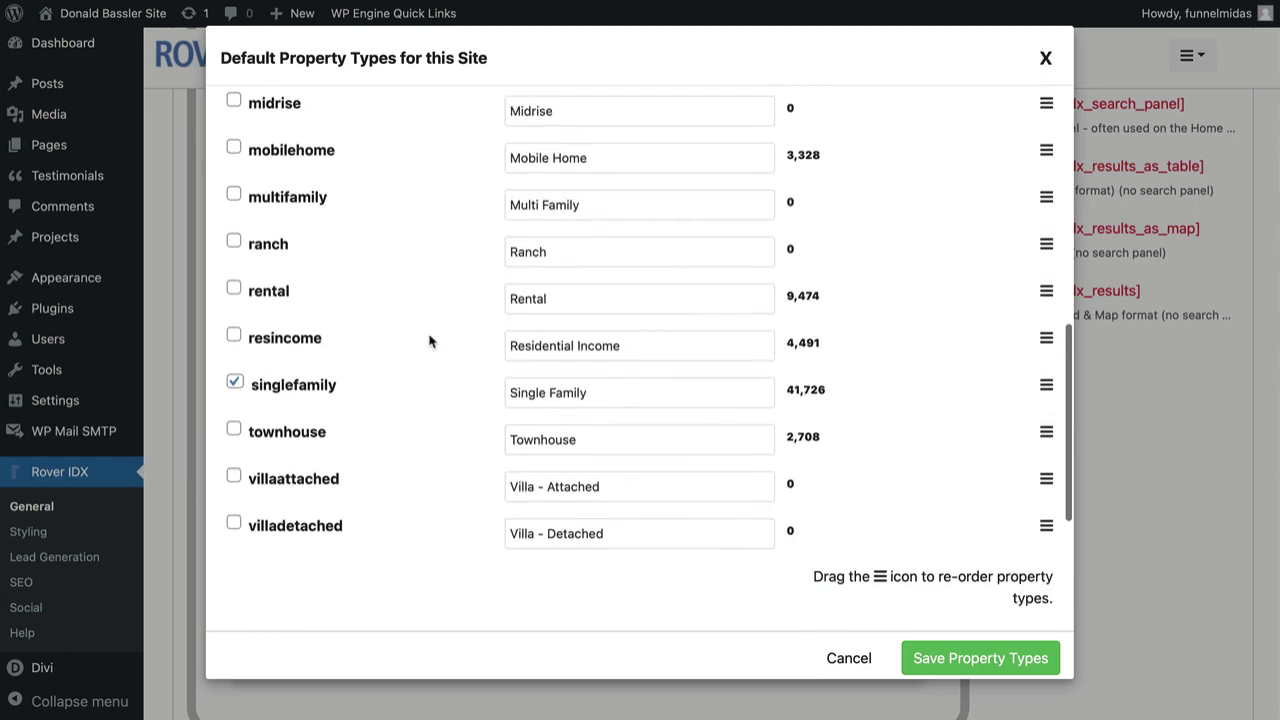
pyautogui.click(235, 392)
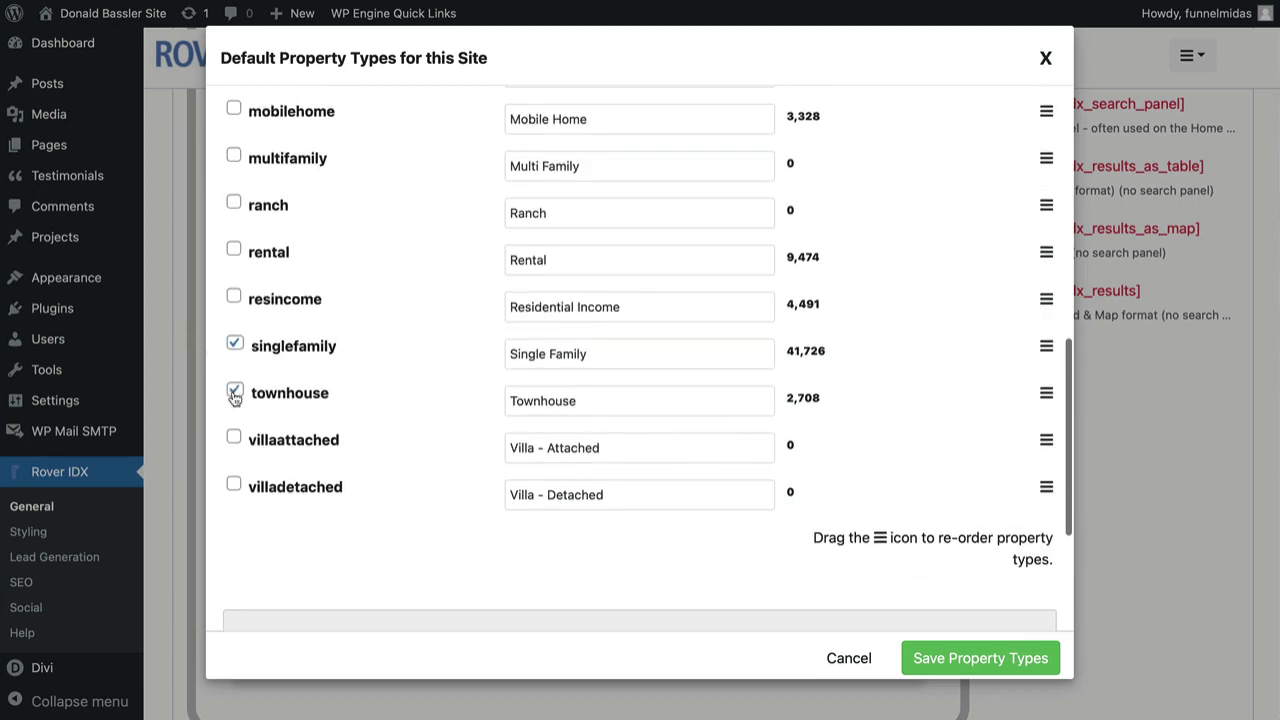
pyautogui.scroll(4, 340, 432)
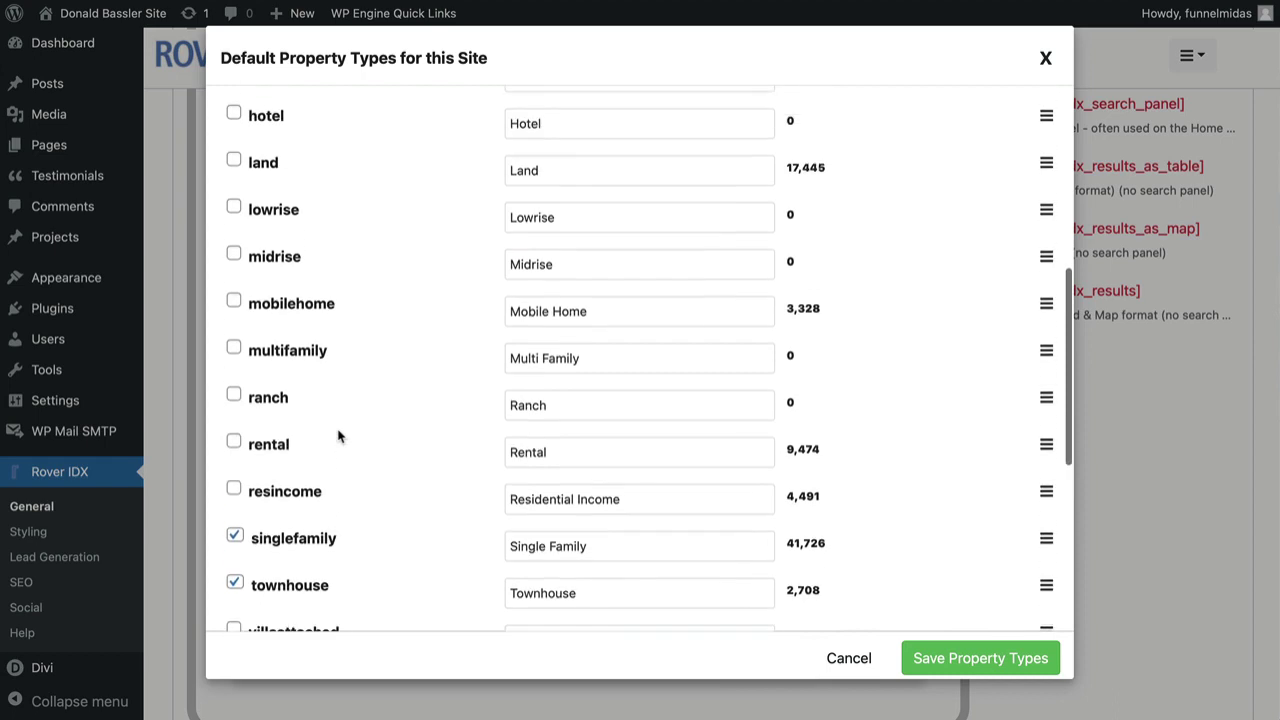
pyautogui.click(237, 446)
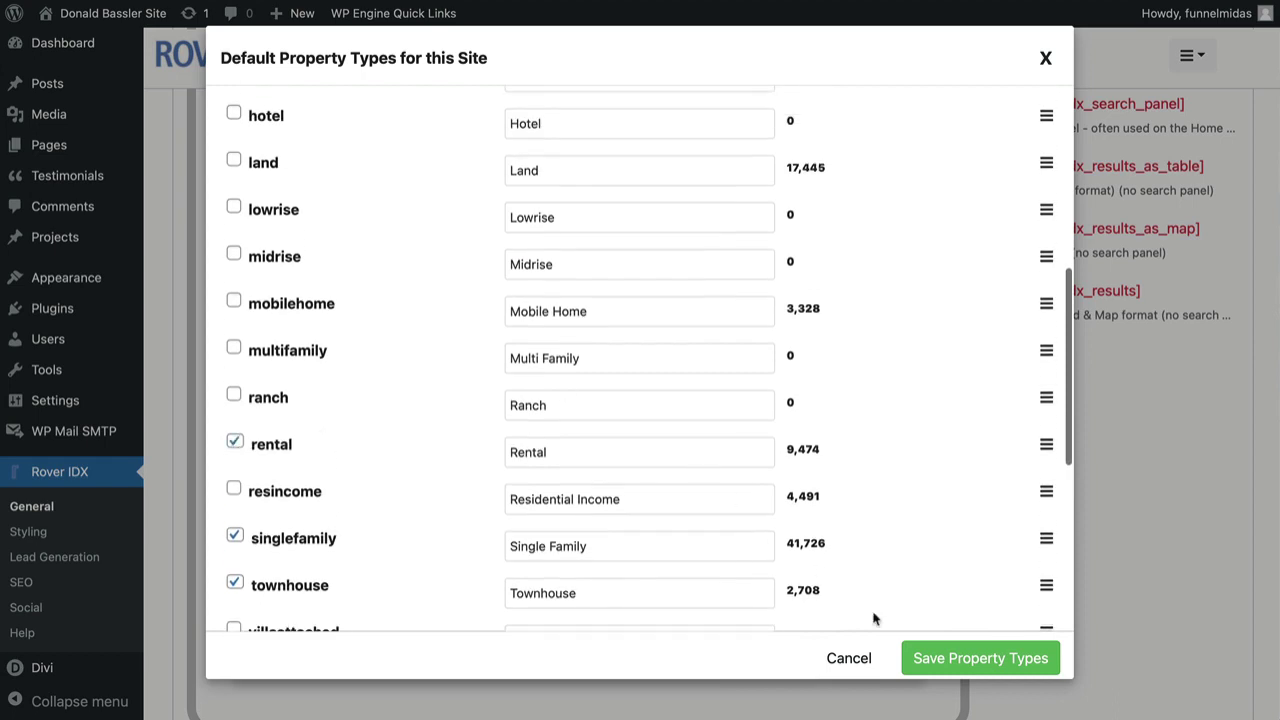
pyautogui.click(940, 662)
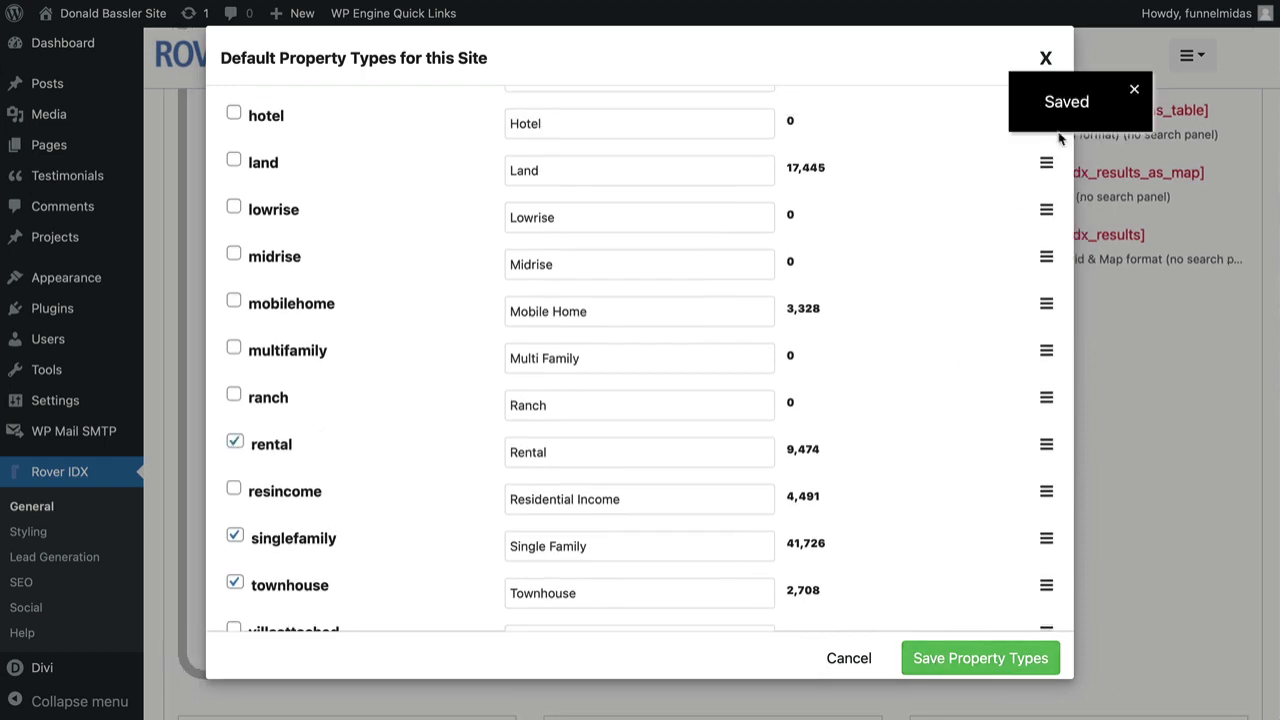
pyautogui.click(1046, 60)
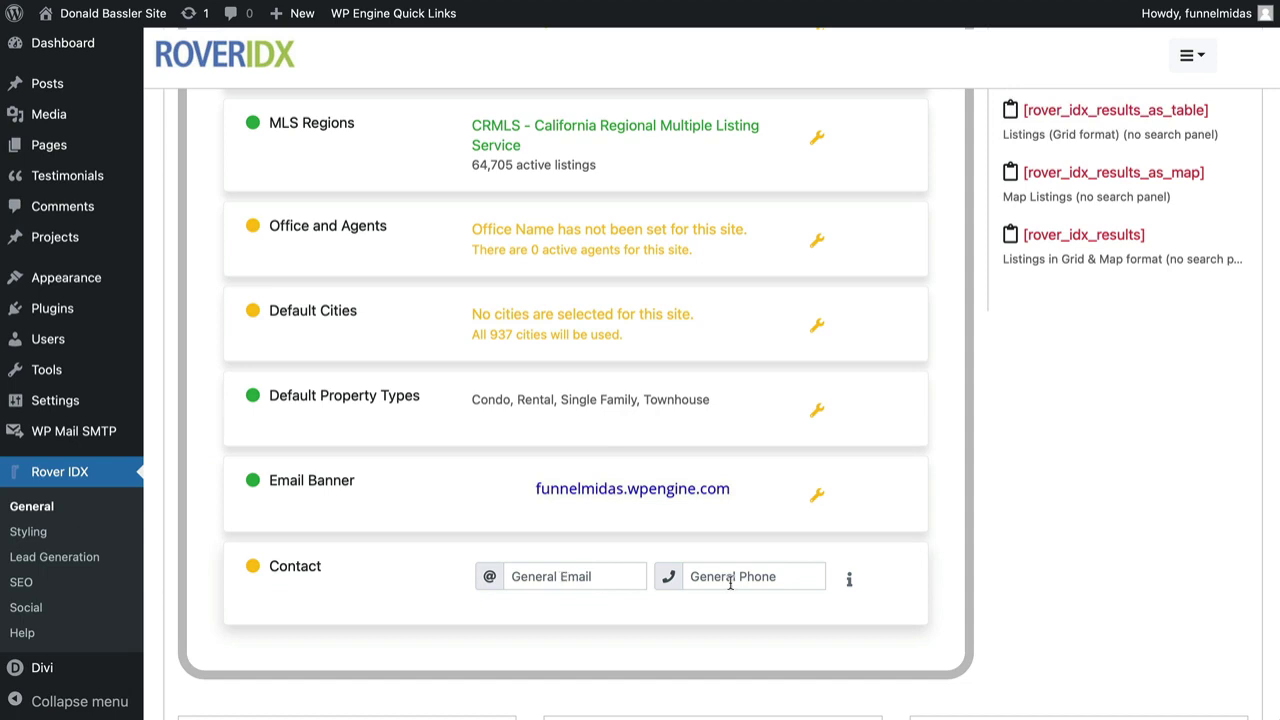
pyautogui.scroll(-5, 730, 585)
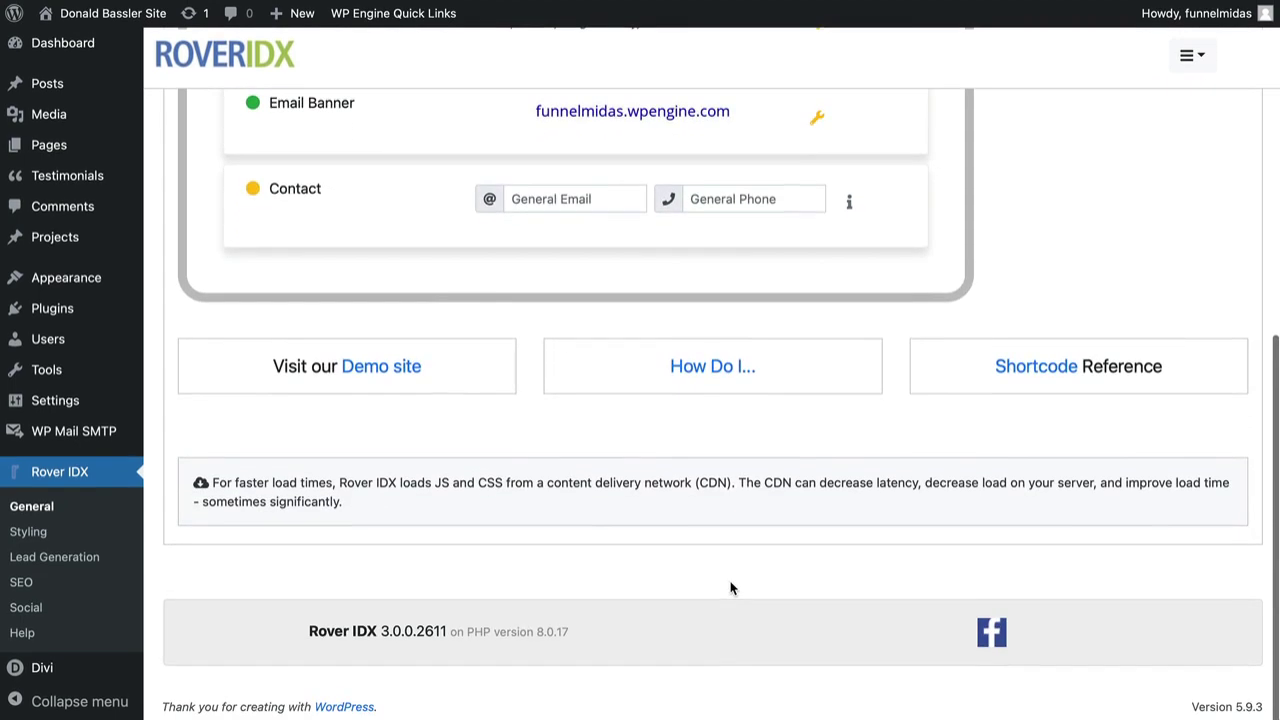
pyautogui.scroll(4, 730, 588)
pyautogui.scroll(4, 730, 588)
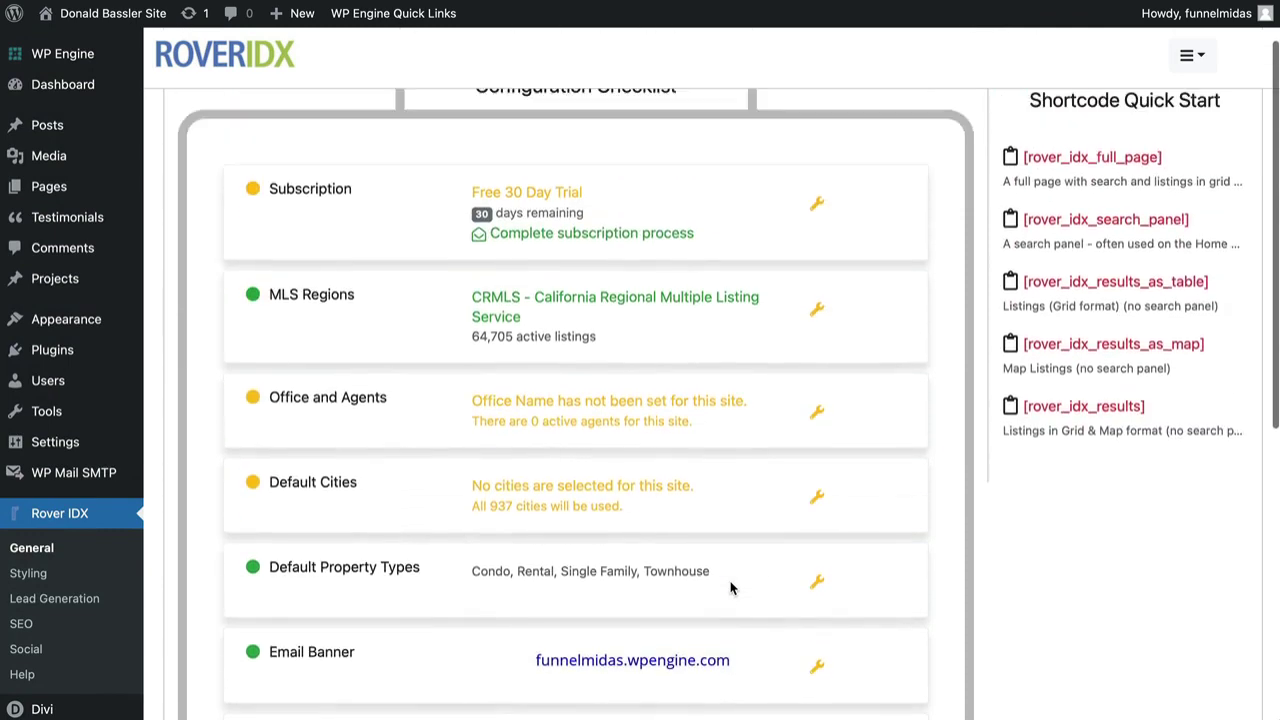
pyautogui.scroll(-5, 730, 588)
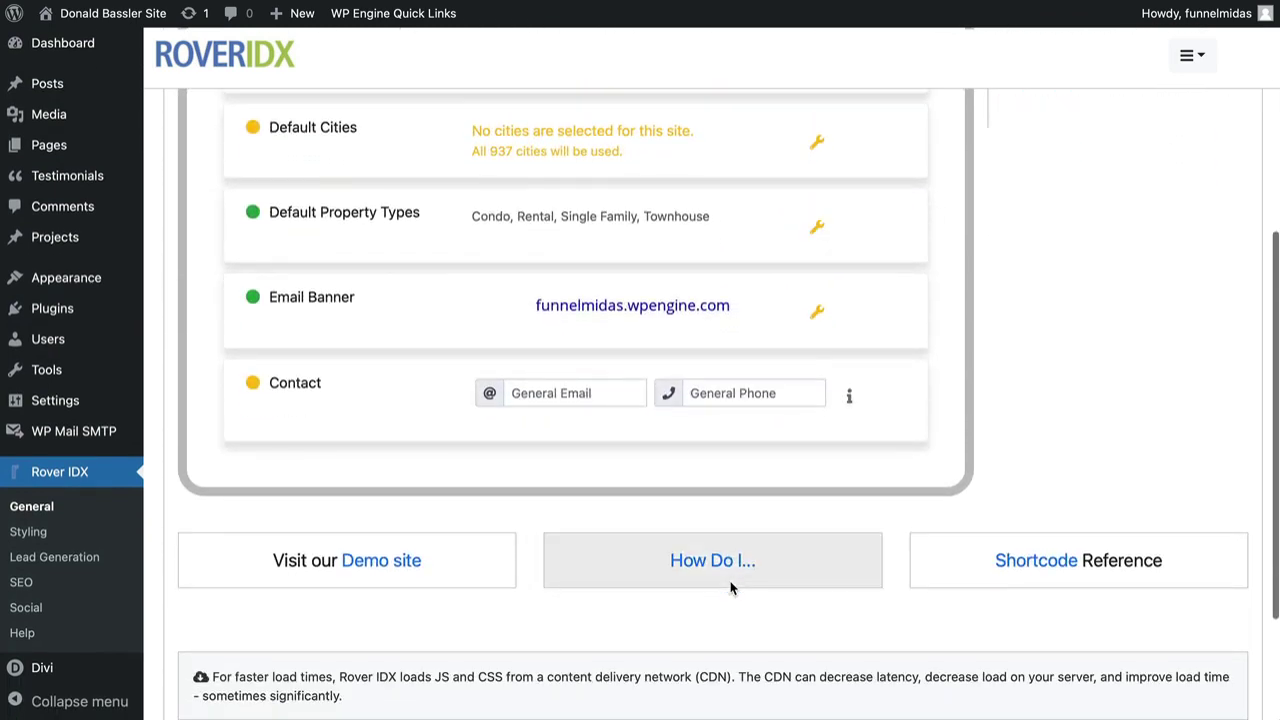
pyautogui.scroll(5, 730, 588)
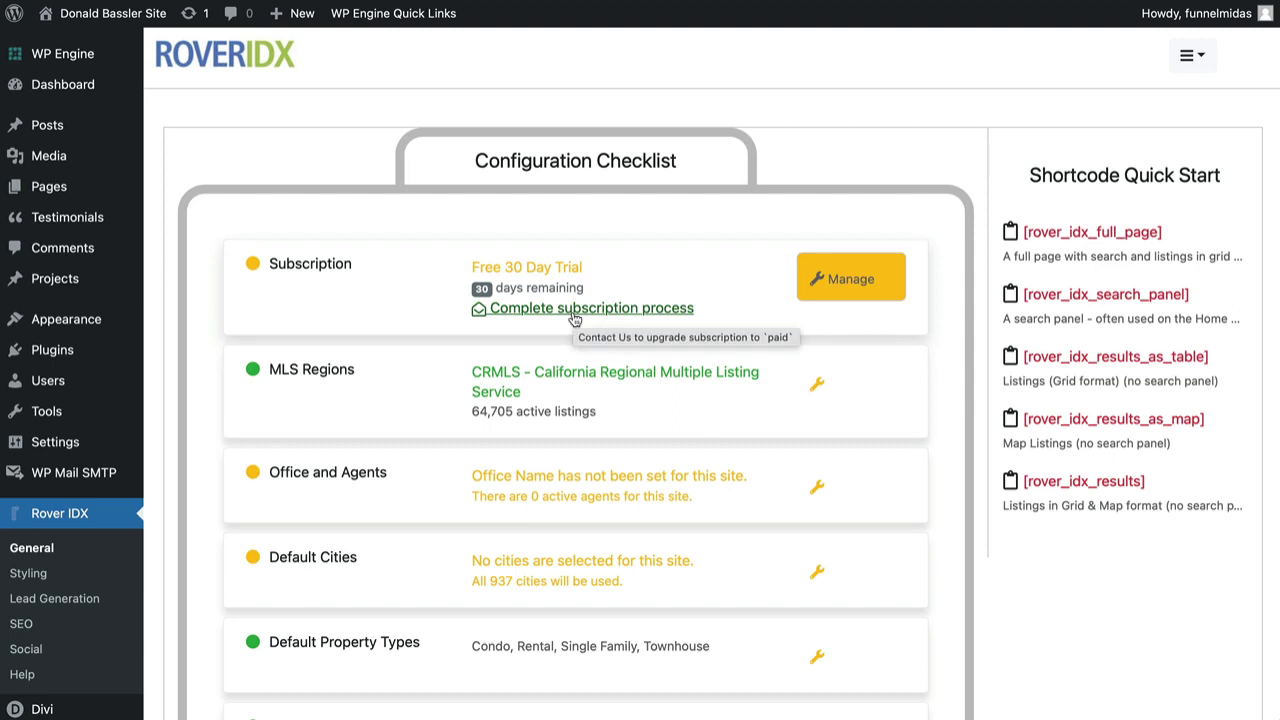
pyautogui.click(575, 310)
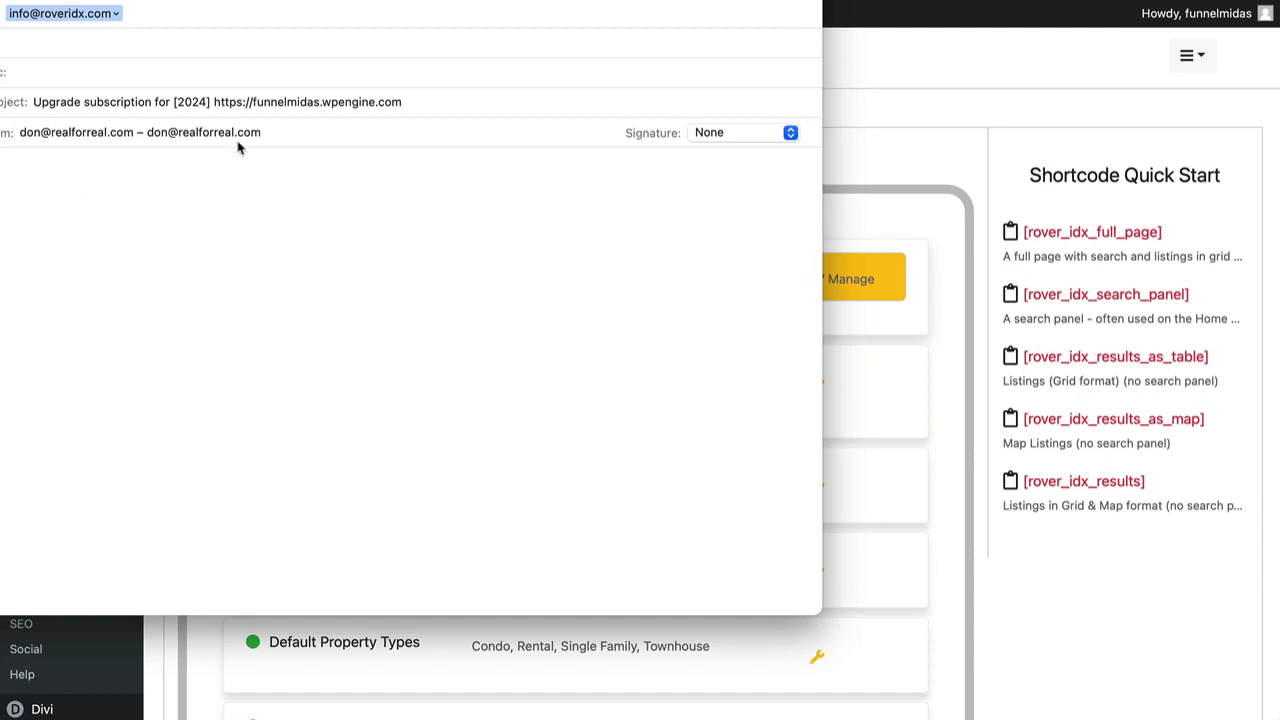
pyautogui.press('super+w')
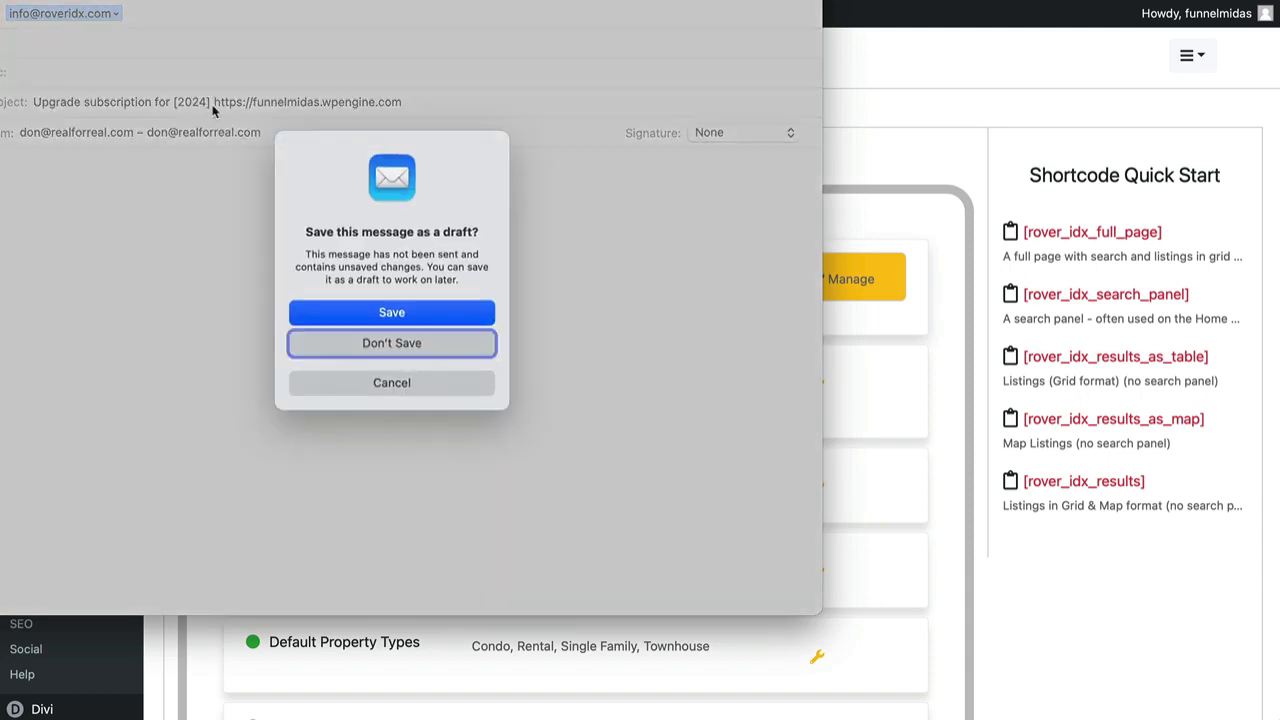
pyautogui.click(340, 345)
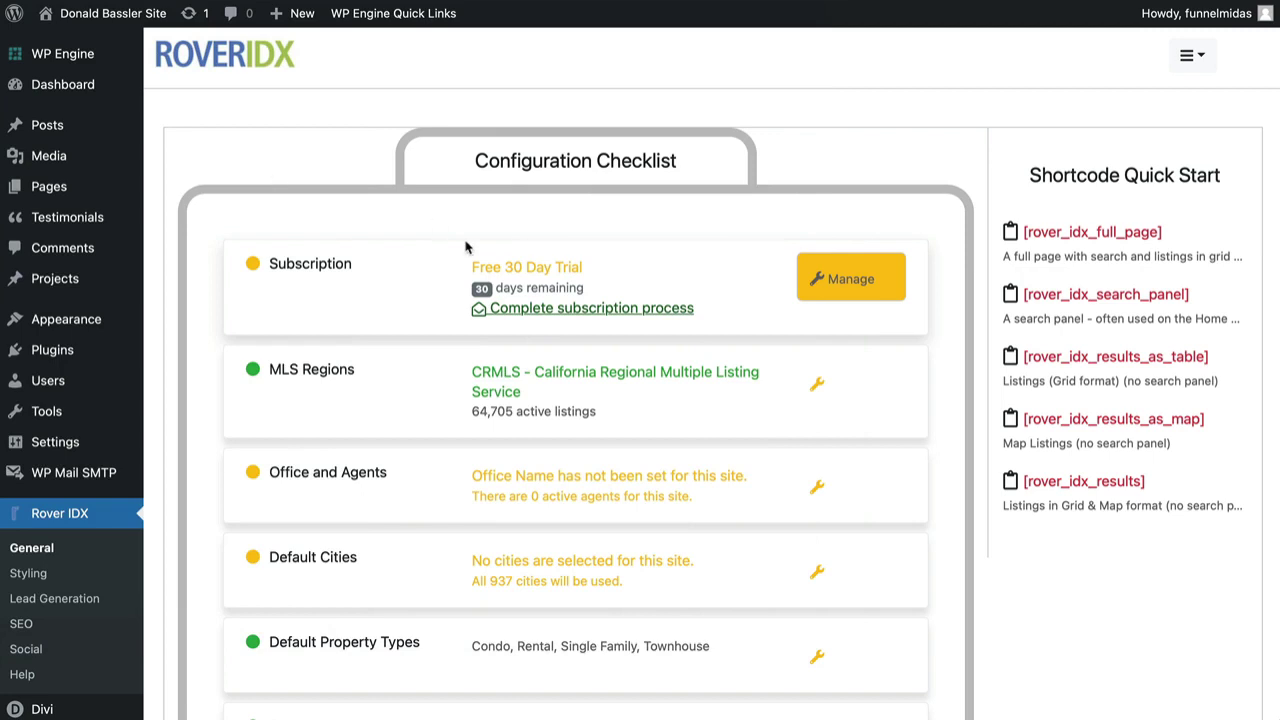
pyautogui.click(851, 285)
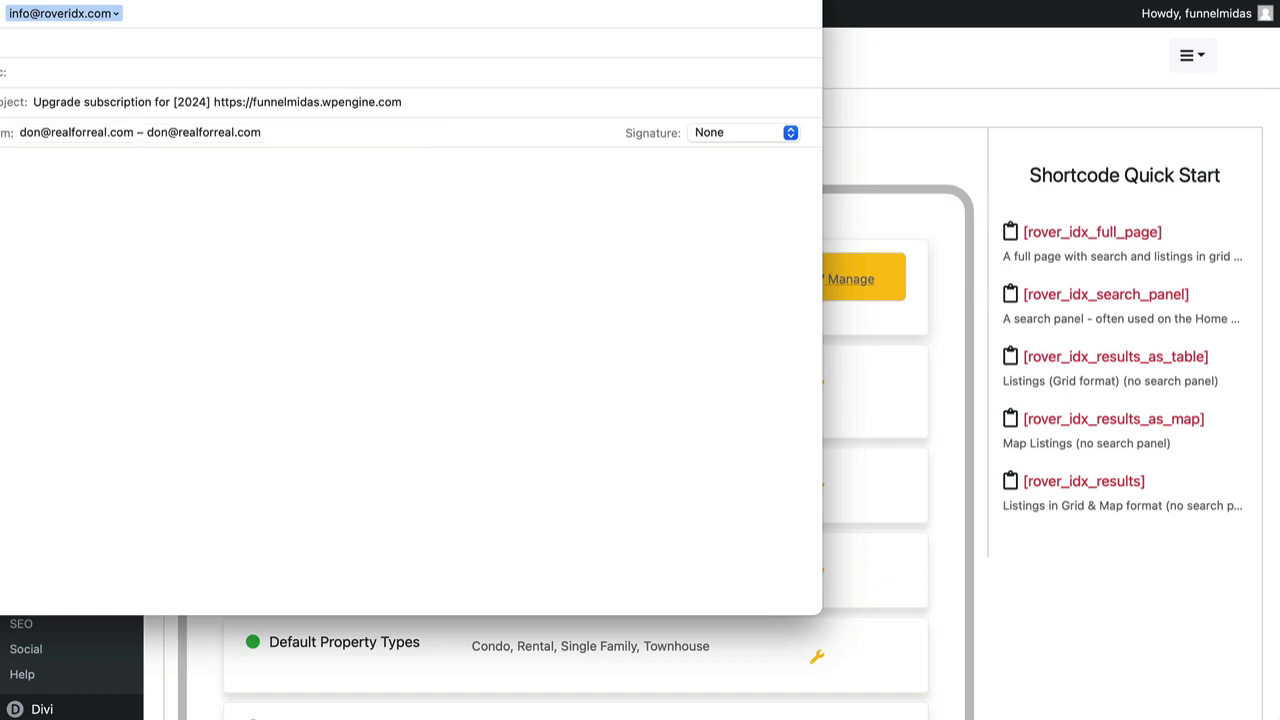
pyautogui.press('super+w')
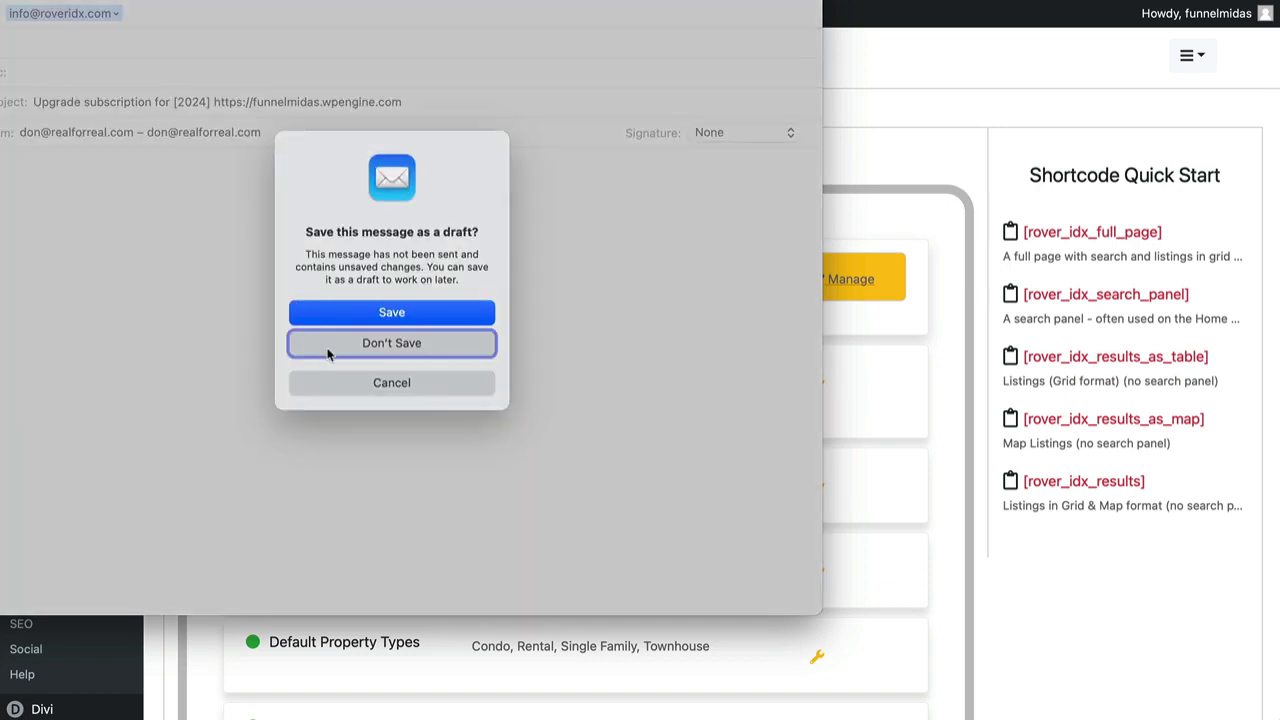
pyautogui.click(328, 350)
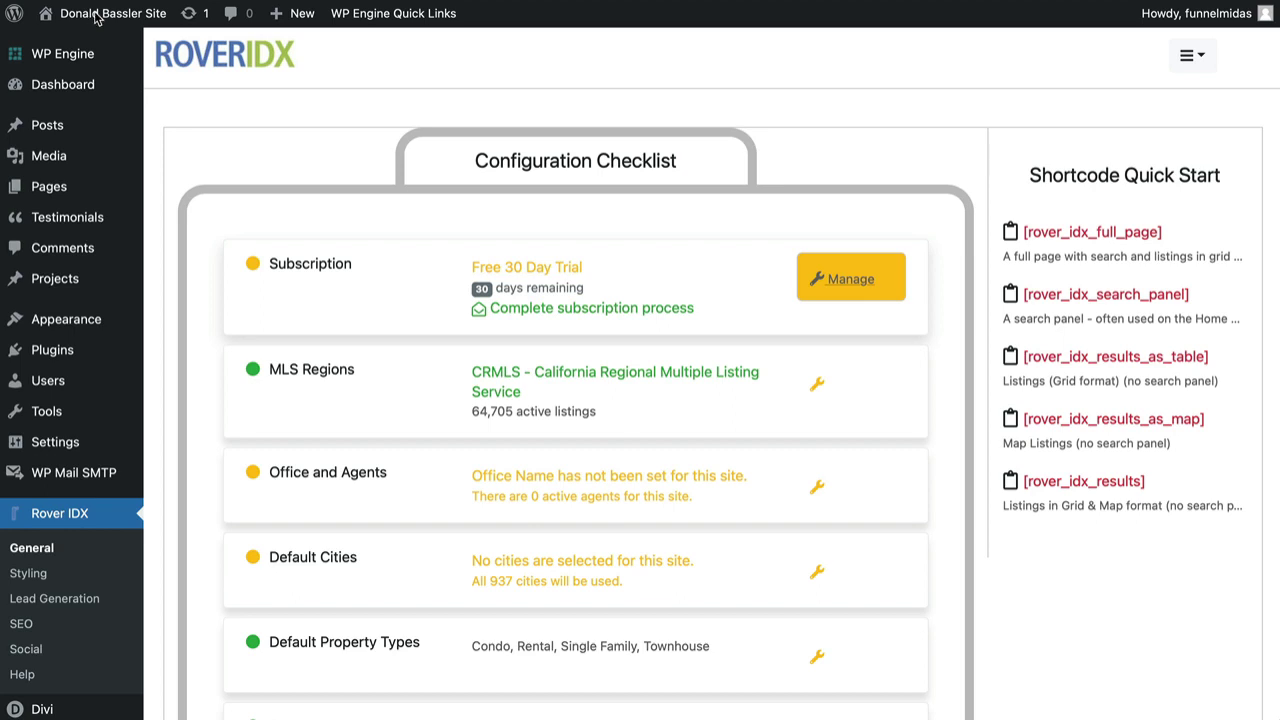
# - Visit the live site and scroll down to the map and listings search
pyautogui.moveTo(95, 15)
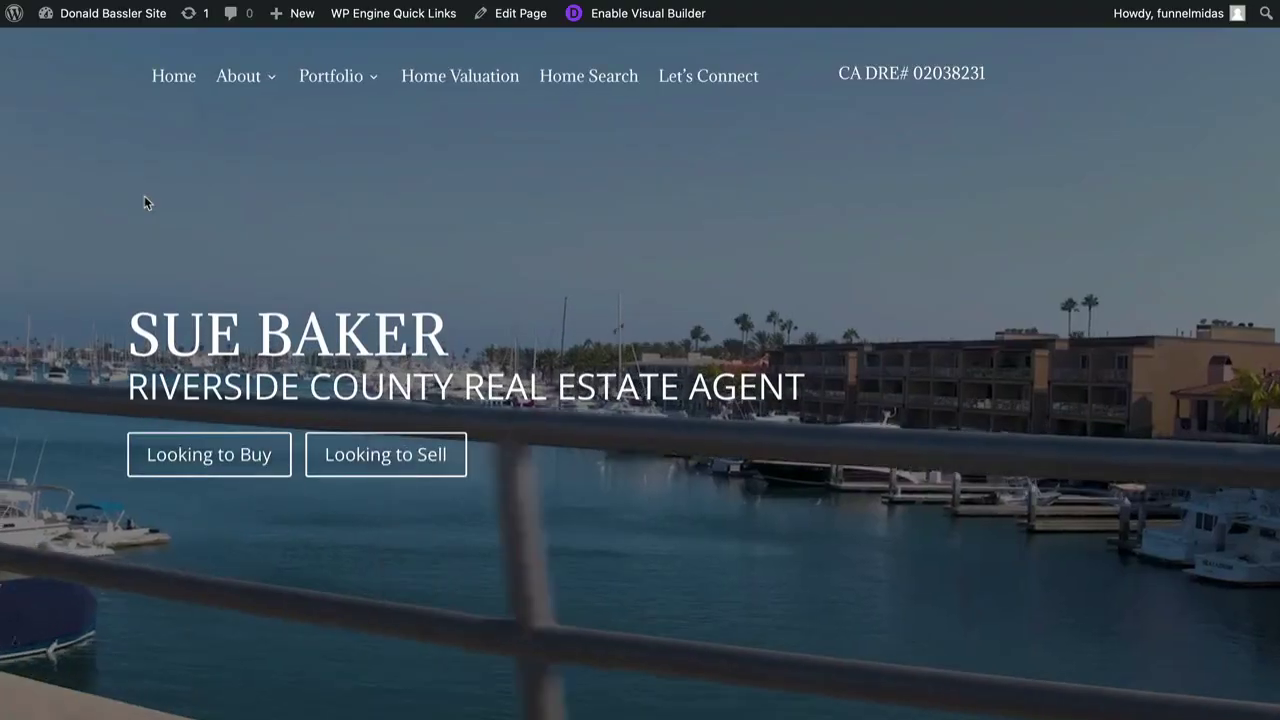
pyautogui.scroll(-3, 144, 203)
pyautogui.scroll(-15, 144, 203)
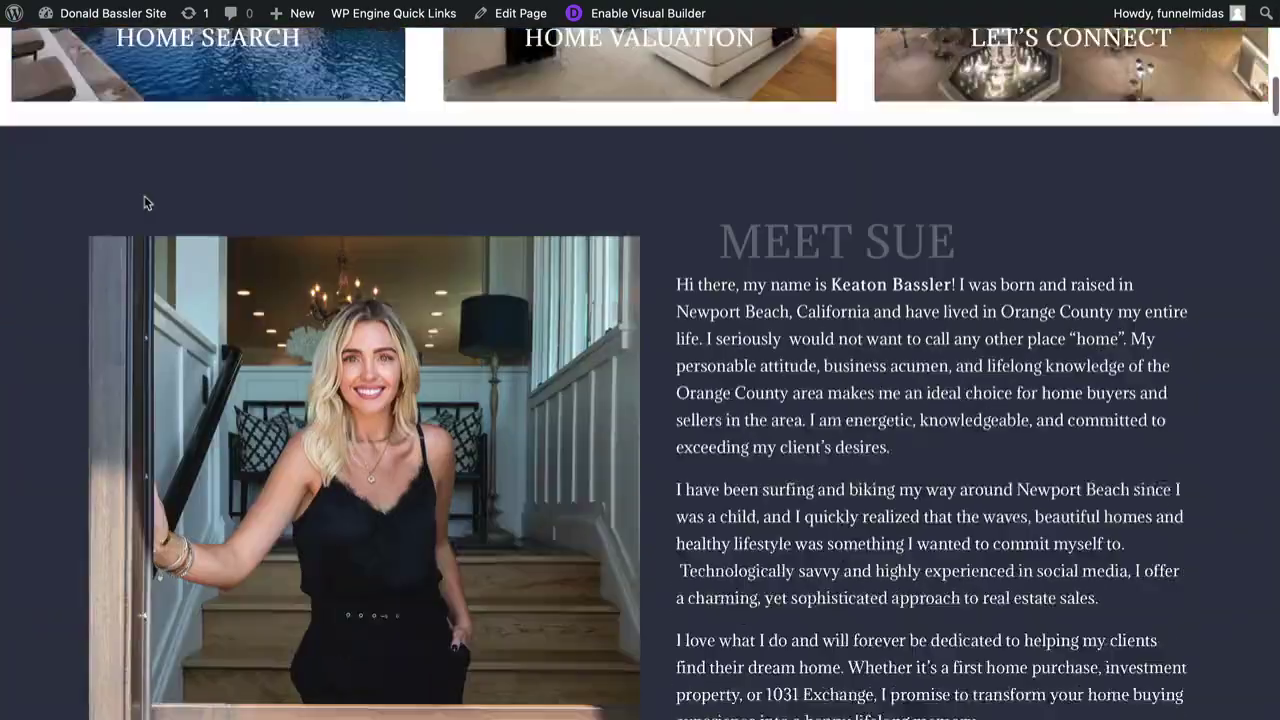
pyautogui.scroll(-20, 144, 203)
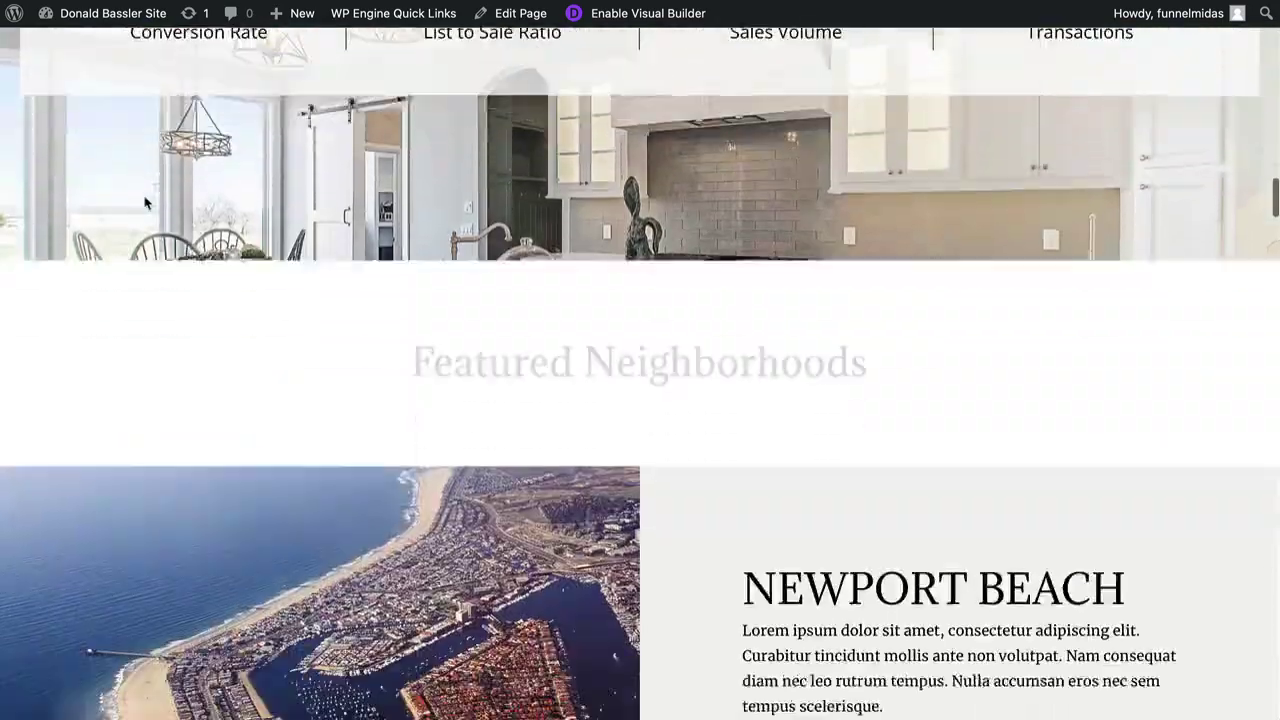
pyautogui.scroll(-10, 144, 203)
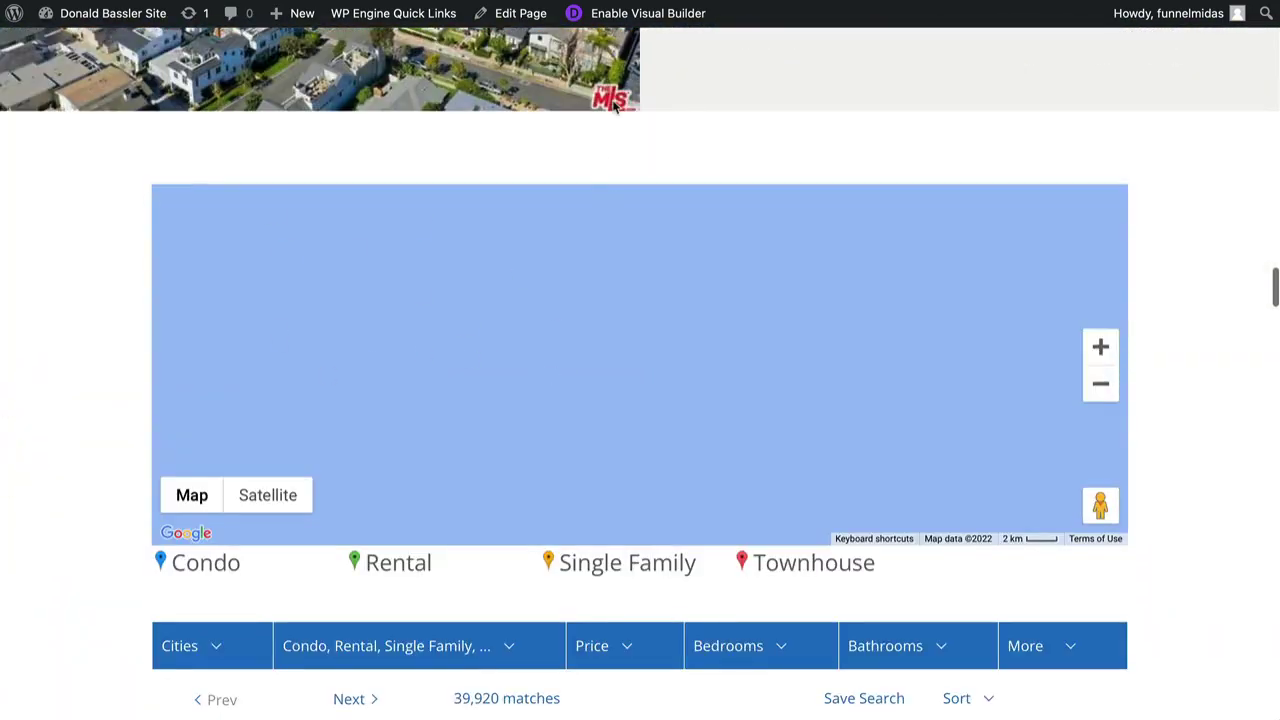
pyautogui.click(636, 19)
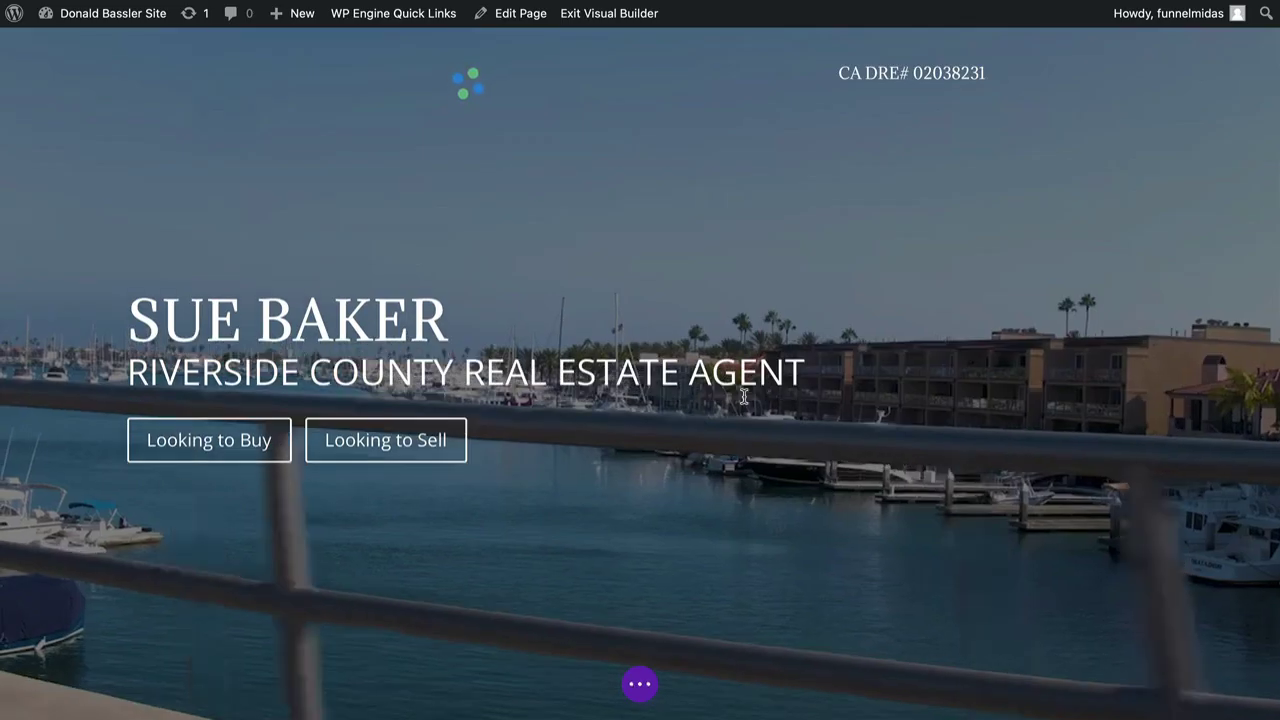
pyautogui.scroll(-20, 744, 397)
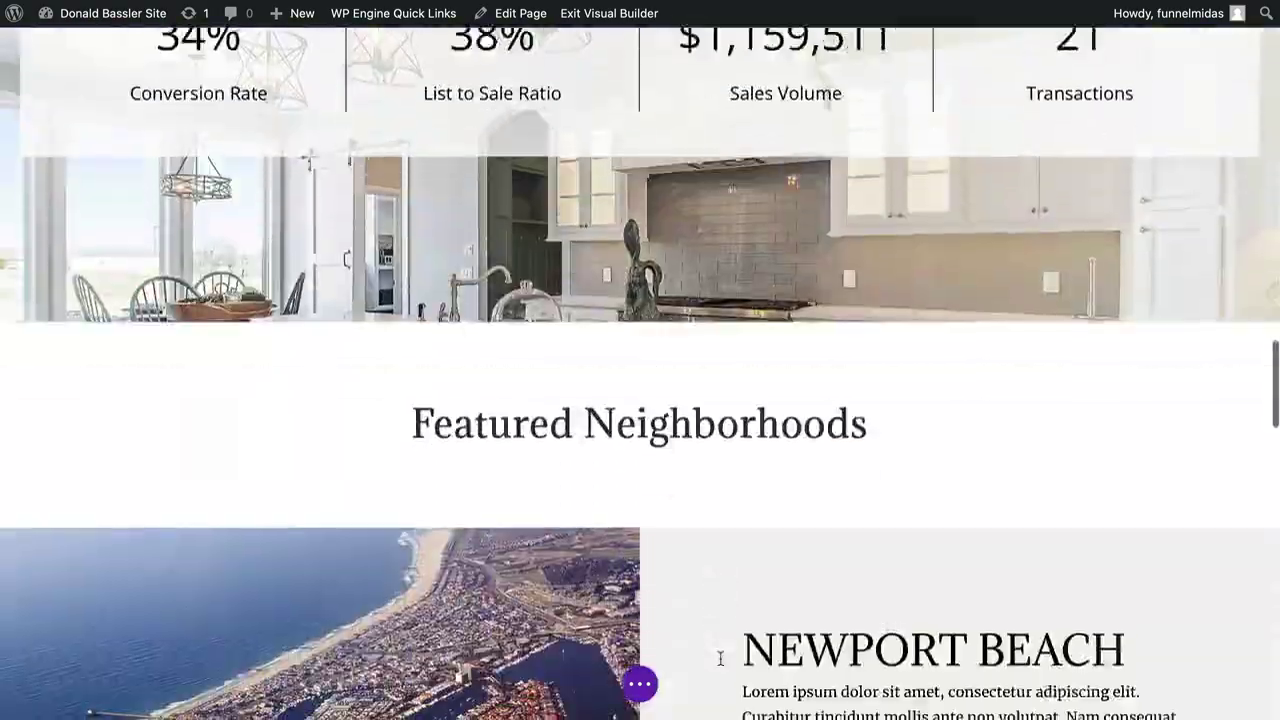
pyautogui.scroll(-15, 720, 658)
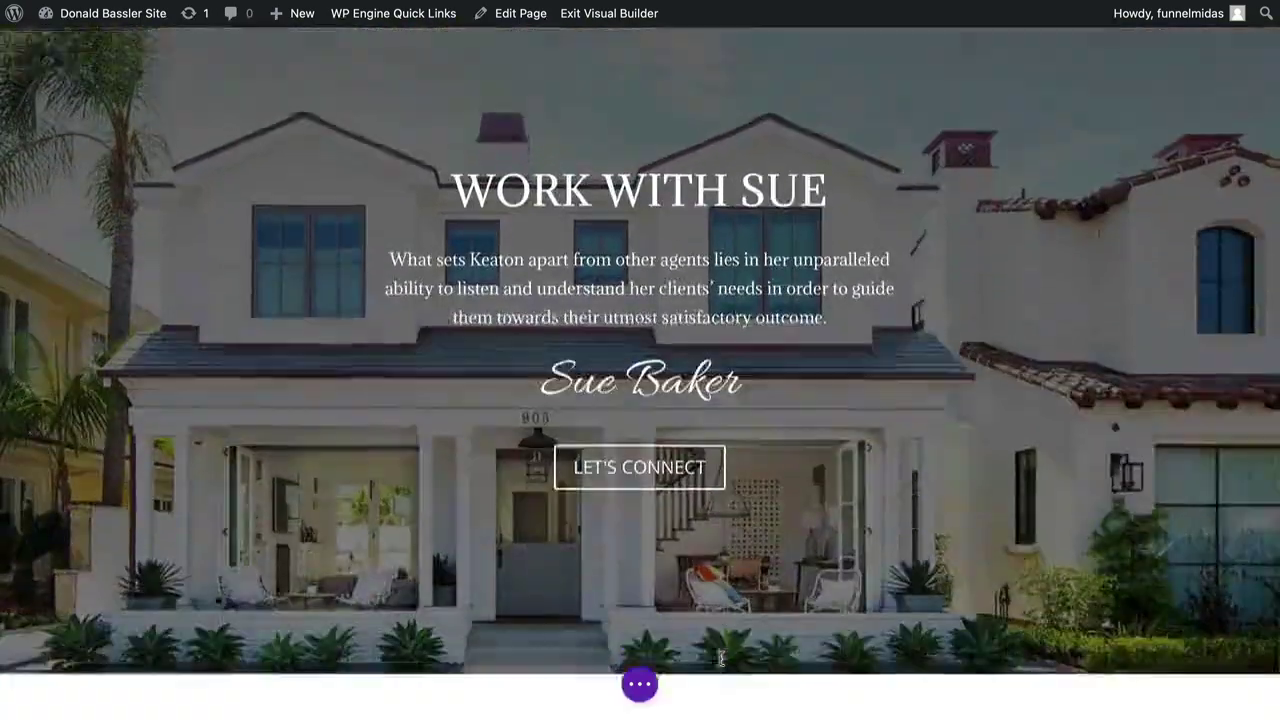
pyautogui.scroll(10, 720, 658)
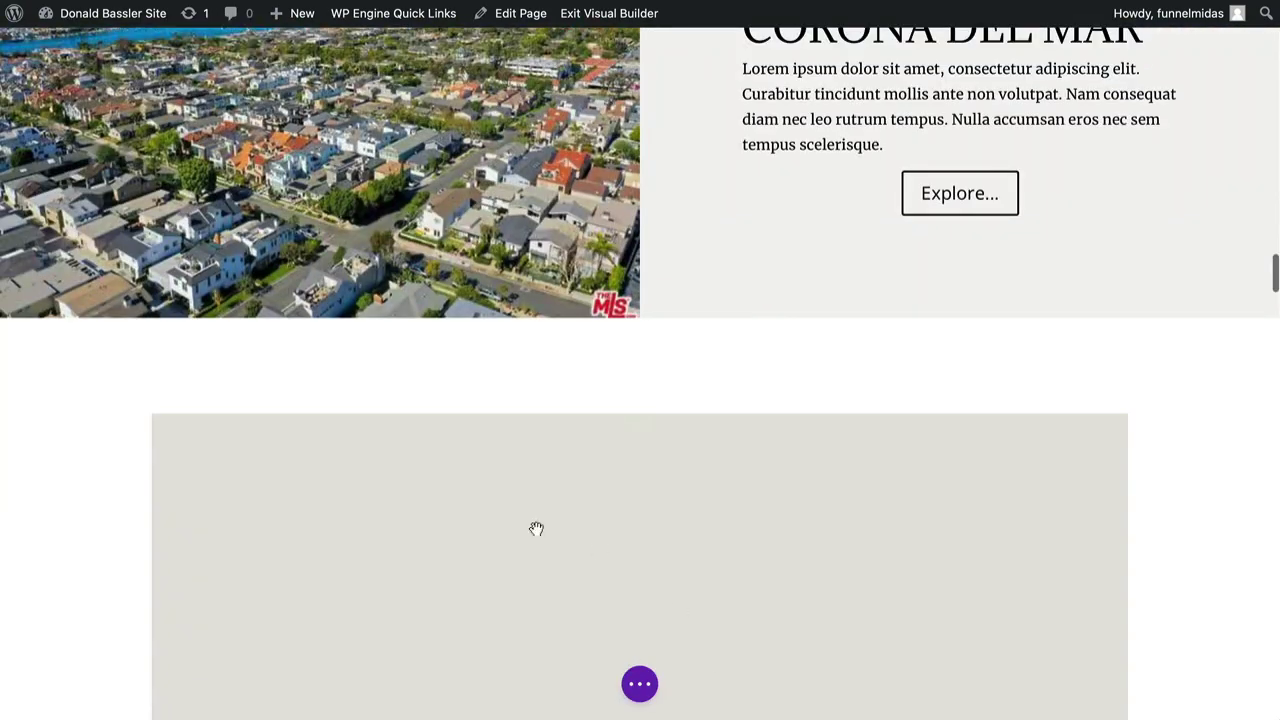
pyautogui.moveTo(197, 365)
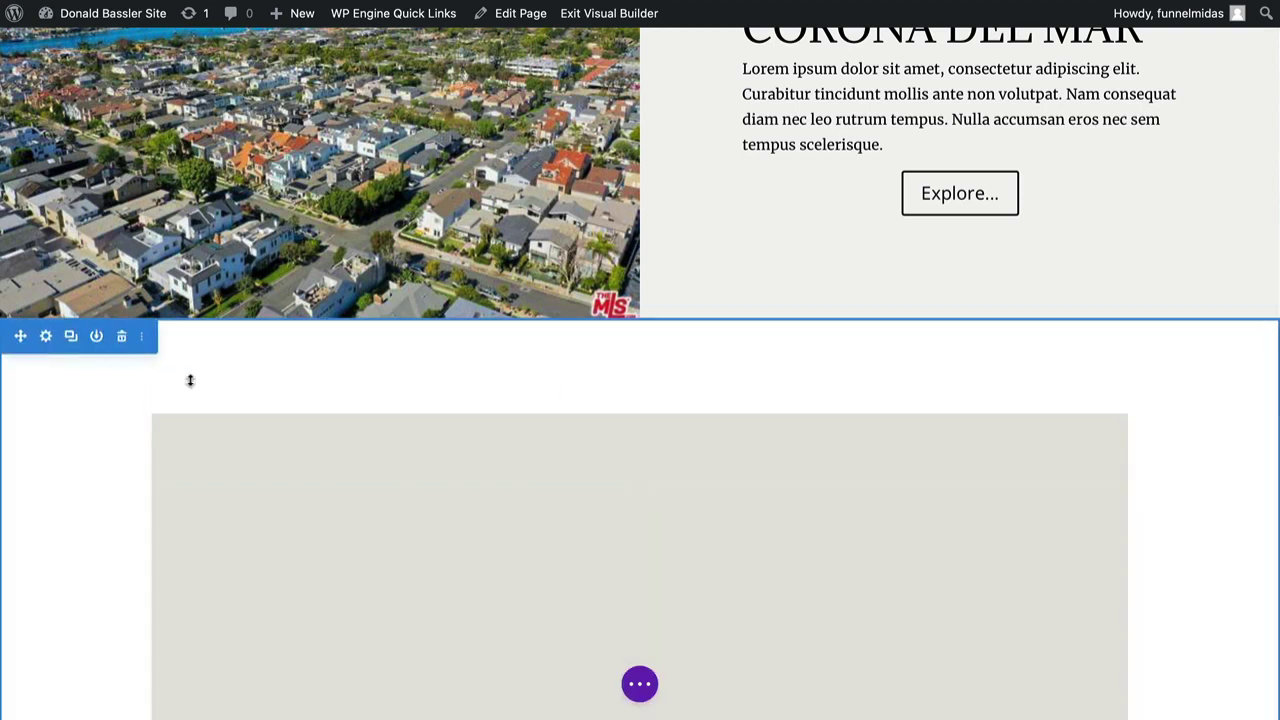
pyautogui.scroll(5, 190, 380)
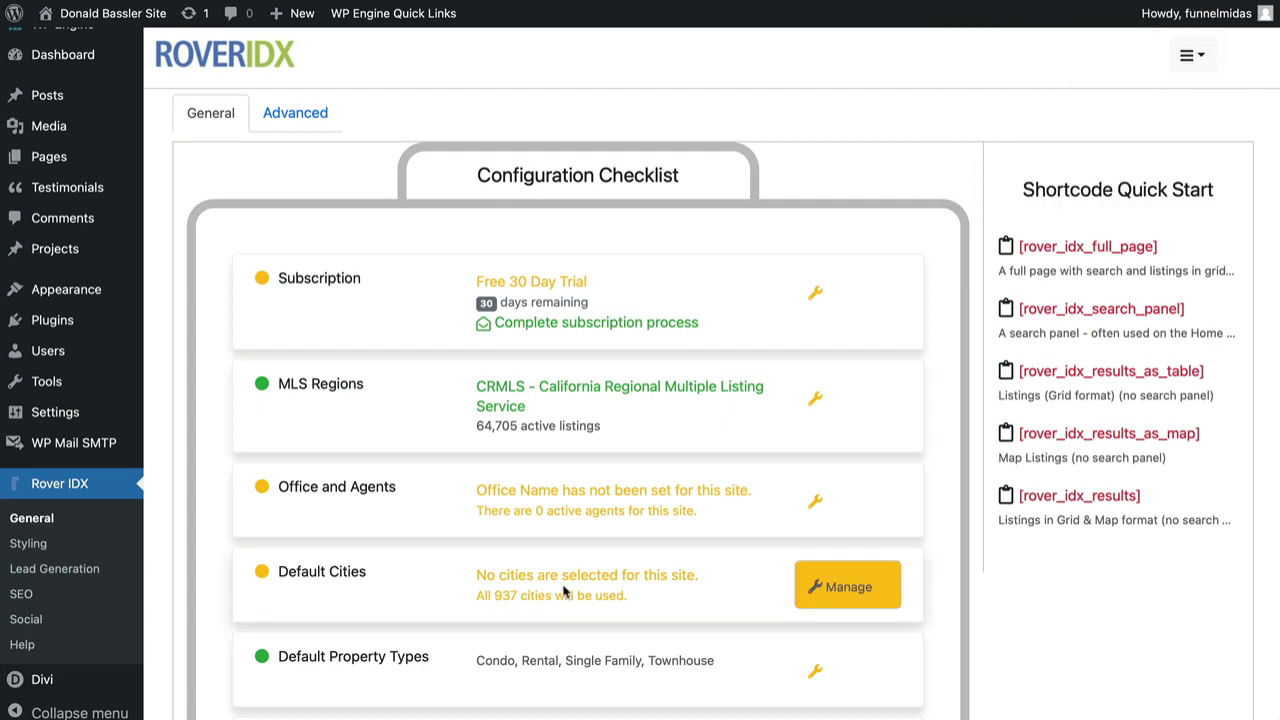
# - Open the Default Cities chooser and clear every selected city with None
pyautogui.click(833, 590)
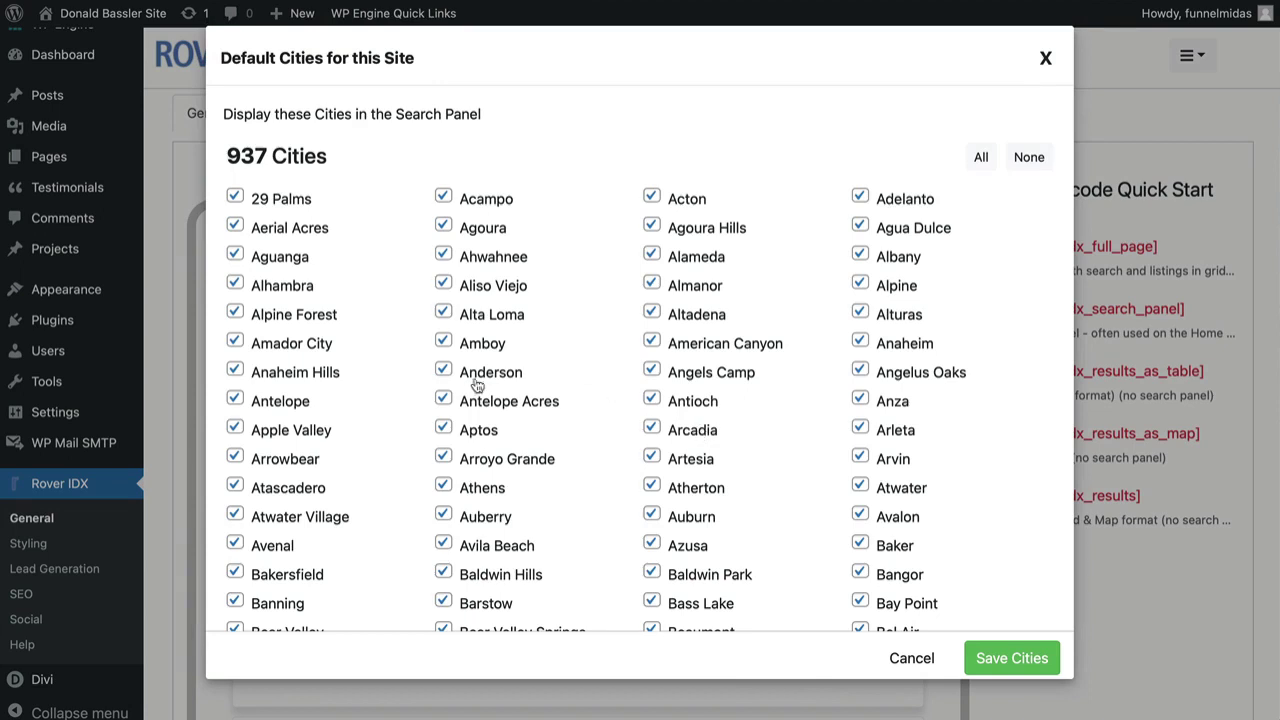
pyautogui.scroll(-1, 624, 398)
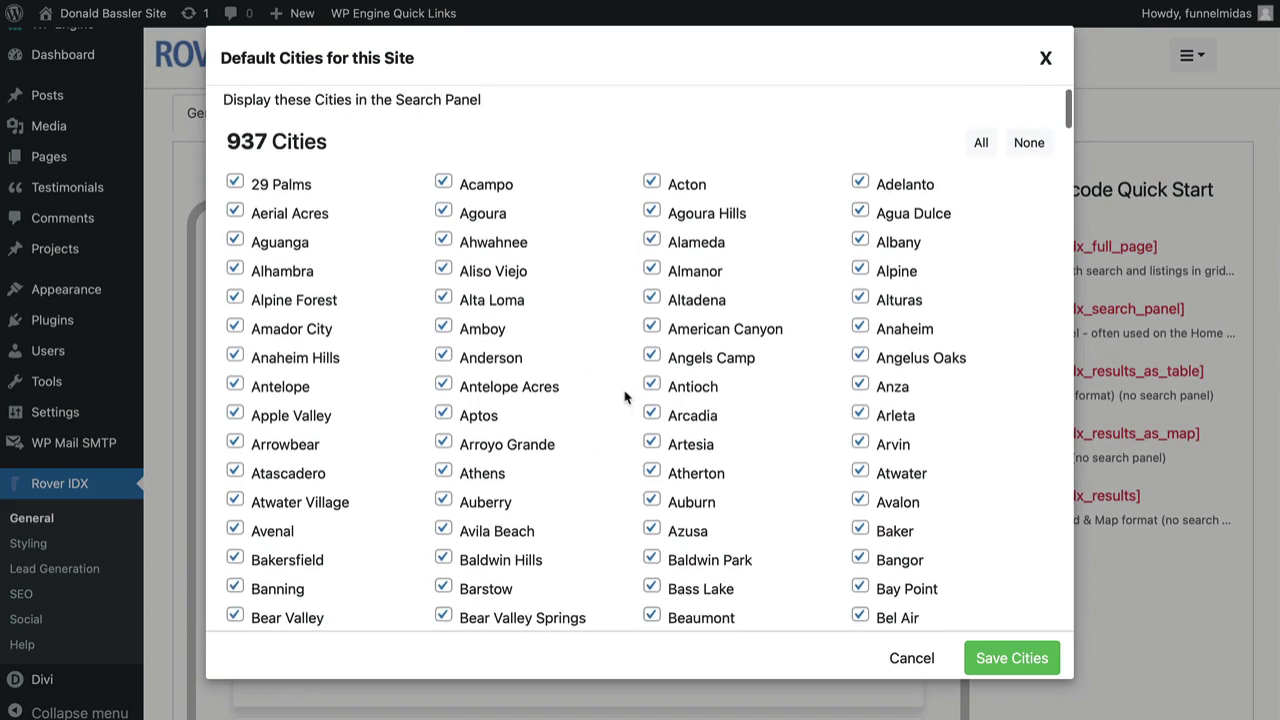
pyautogui.scroll(1, 624, 398)
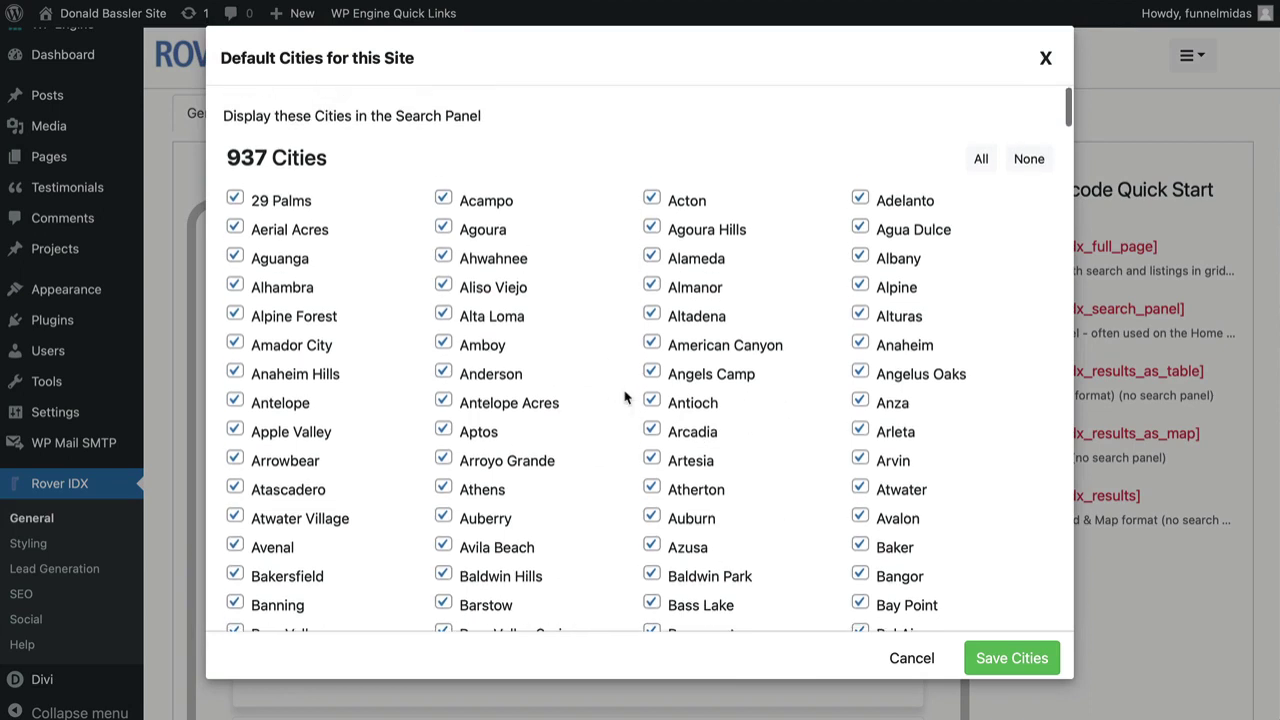
pyautogui.click(1028, 157)
# - Tick Brentwood, Cheviot Hills, Cabazon, Burlingame and Desert Hot Springs, then save the cities
pyautogui.scroll(-10, 728, 366)
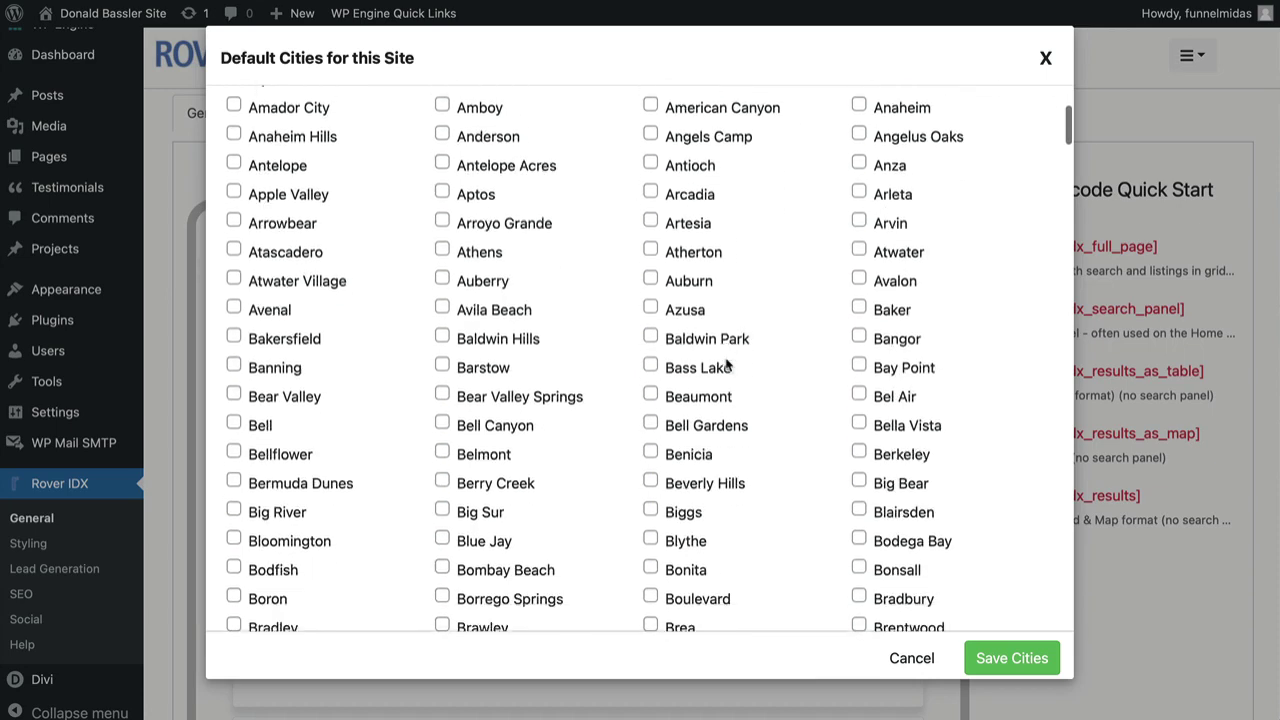
pyautogui.scroll(-9, 728, 366)
pyautogui.scroll(4, 728, 366)
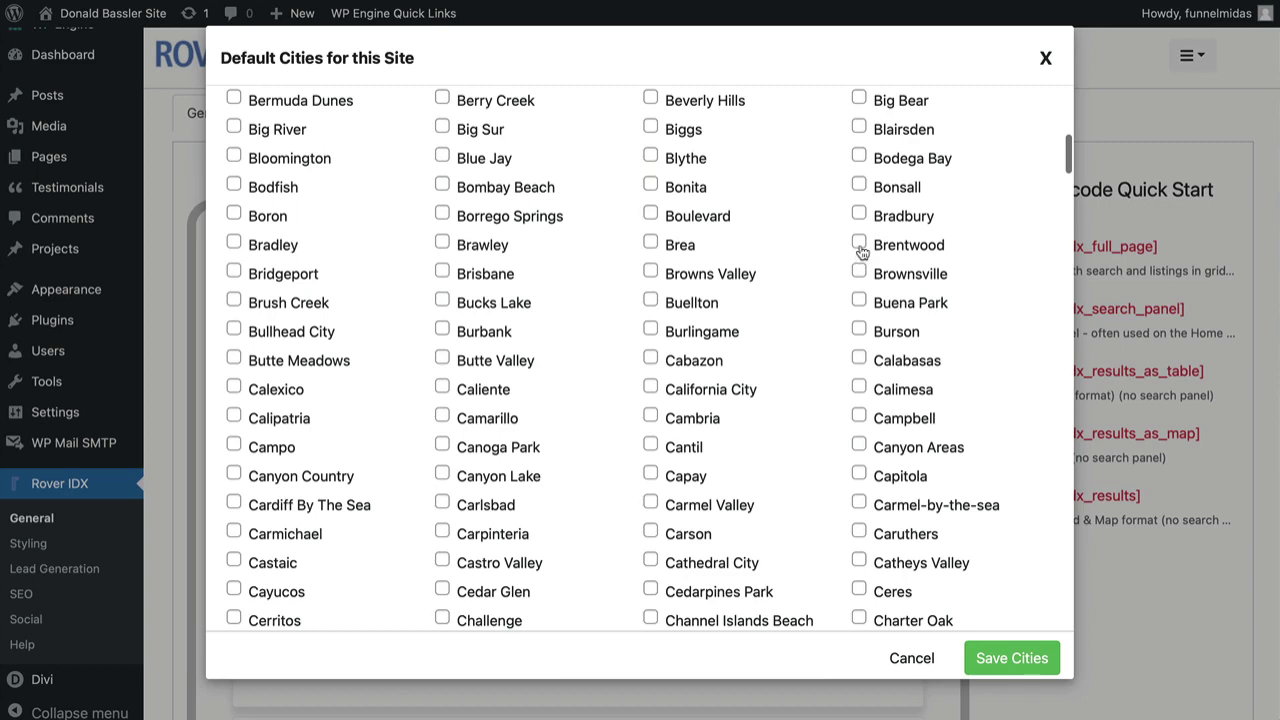
pyautogui.click(860, 245)
pyautogui.scroll(-3, 848, 424)
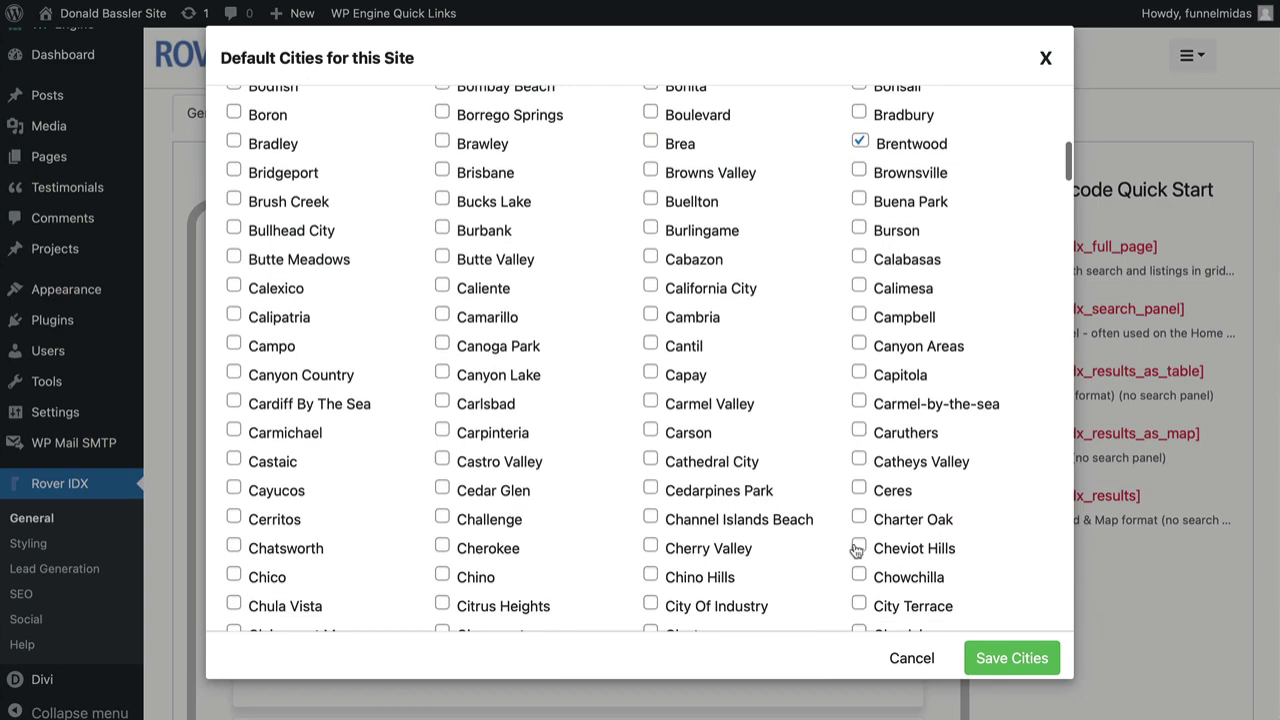
pyautogui.click(859, 547)
pyautogui.scroll(2, 858, 550)
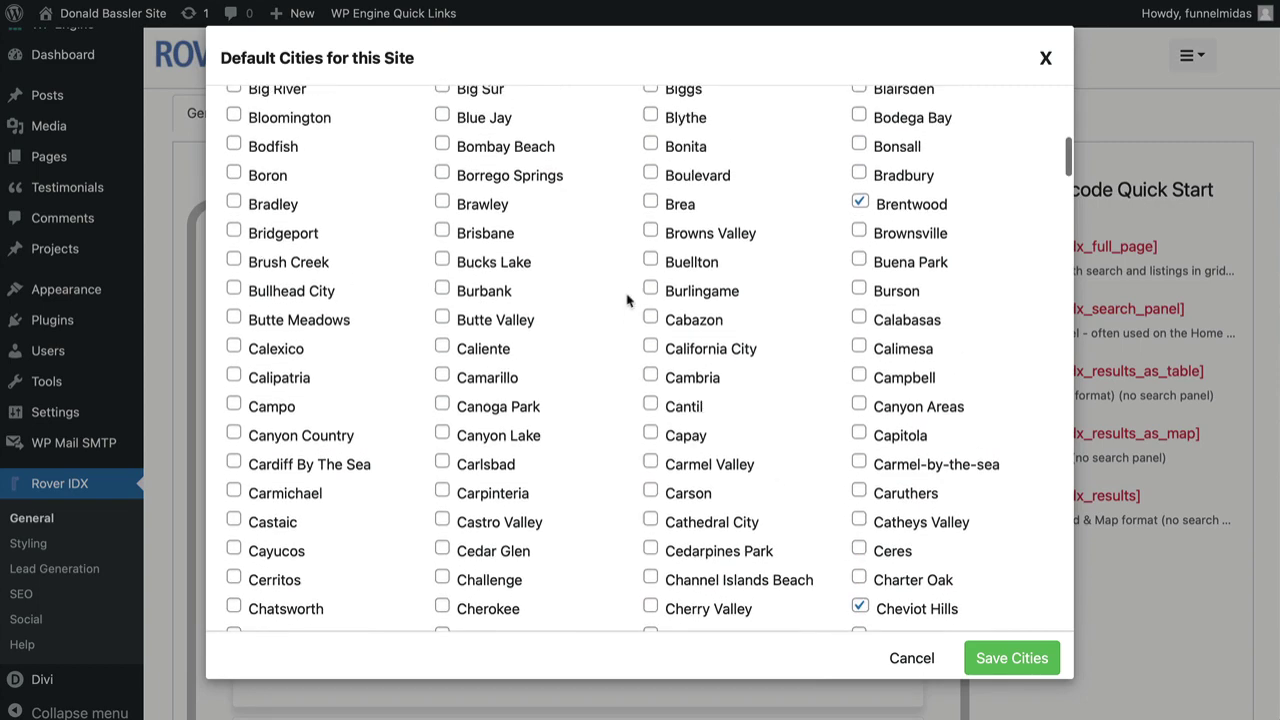
pyautogui.click(651, 320)
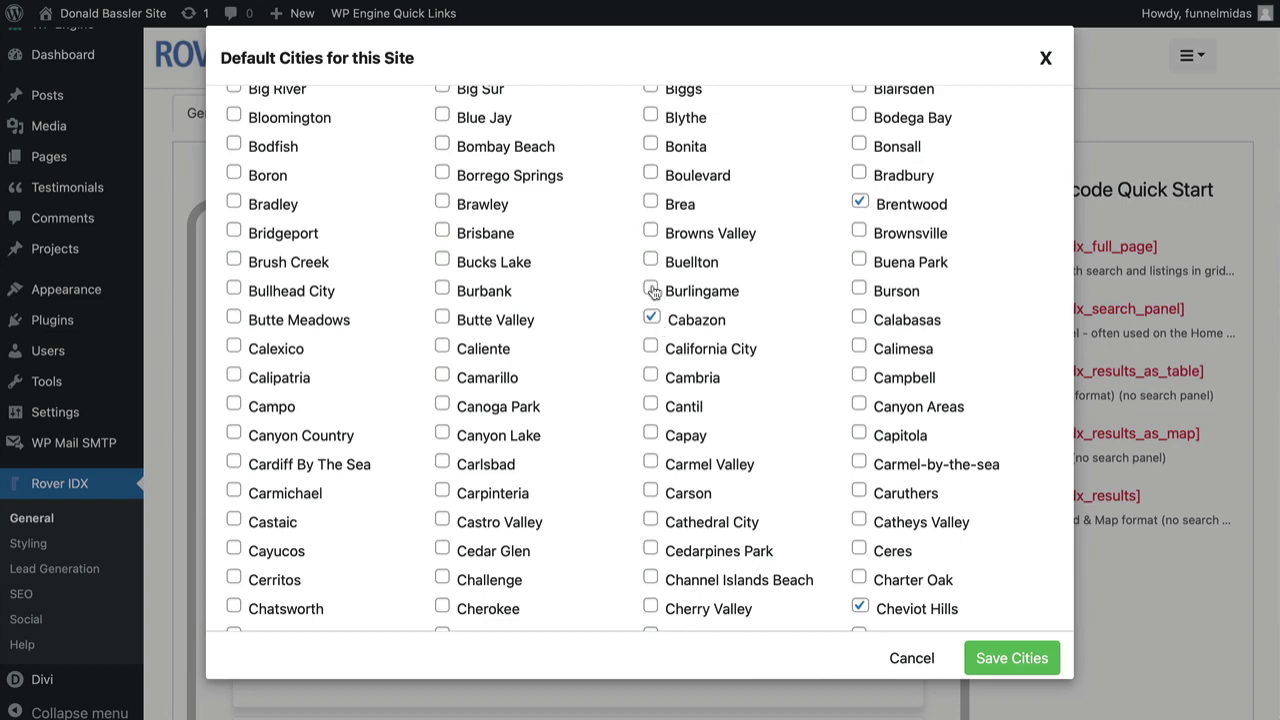
pyautogui.click(651, 290)
pyautogui.scroll(-10, 296, 448)
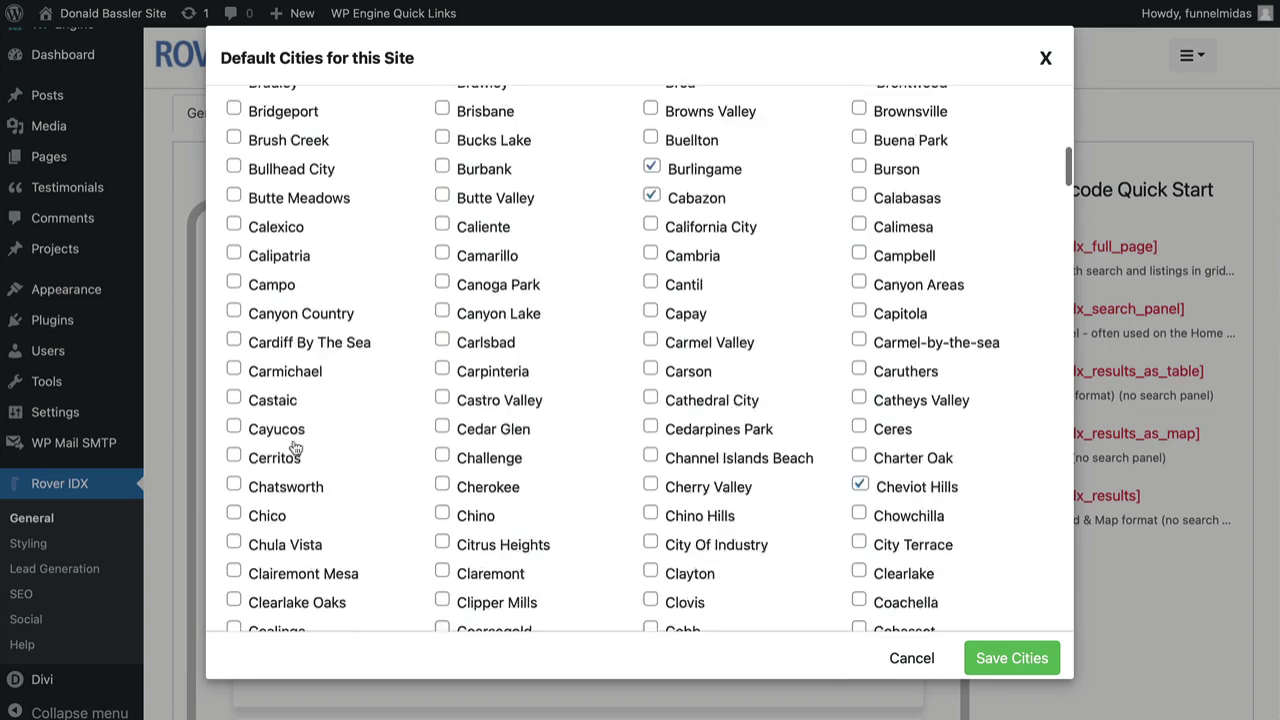
pyautogui.click(442, 455)
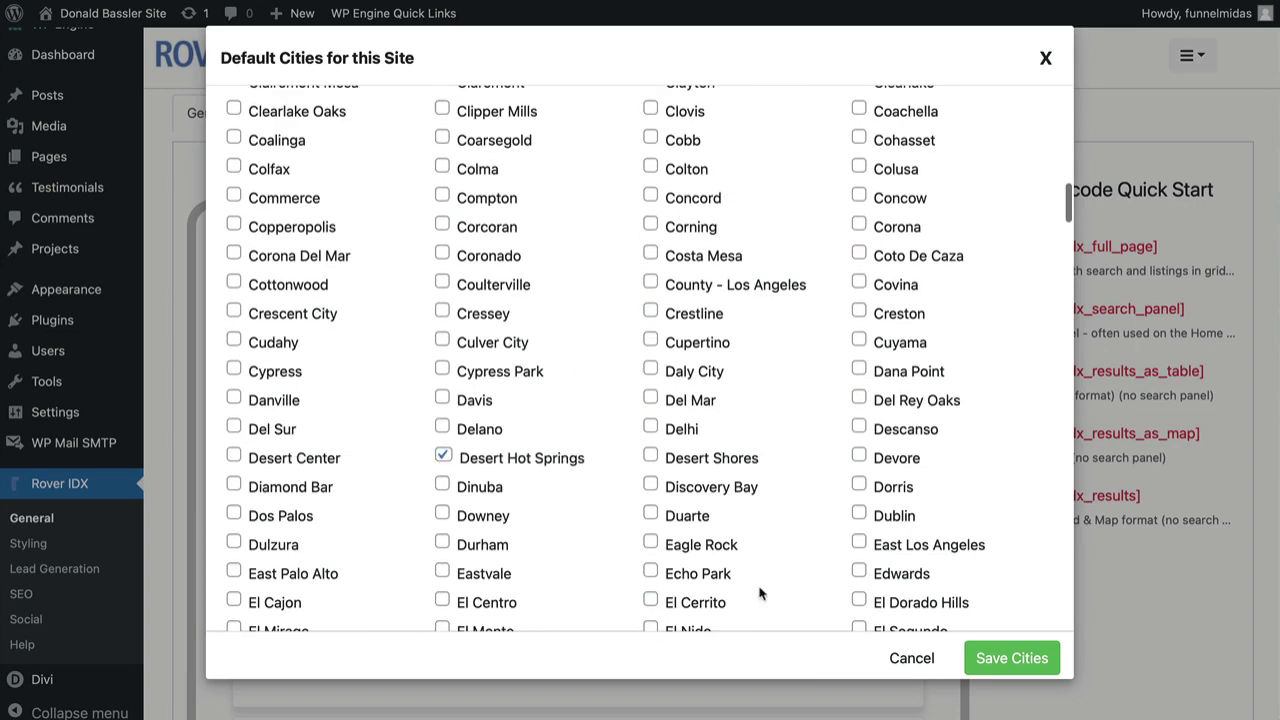
pyautogui.click(981, 659)
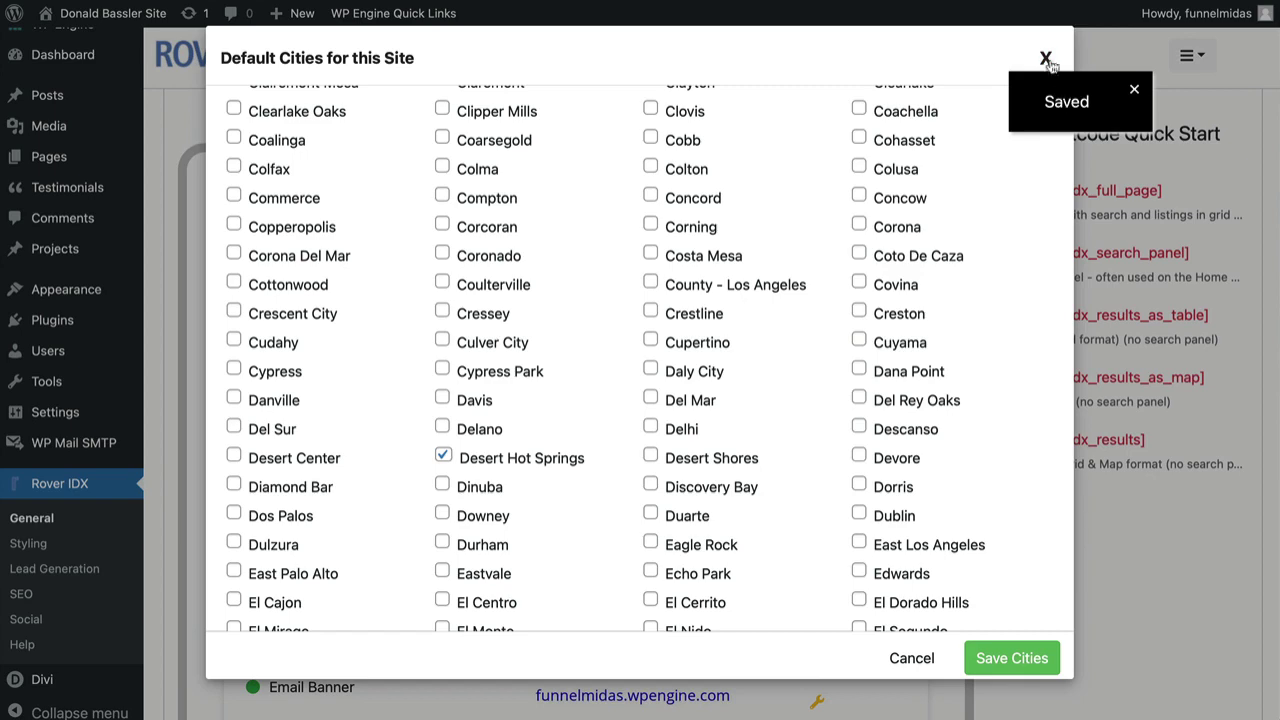
# - Close the Default Cities dialog and copy the [rover_idx_full_page] shortcode from Shortcode Quick Start
pyautogui.click(1046, 60)
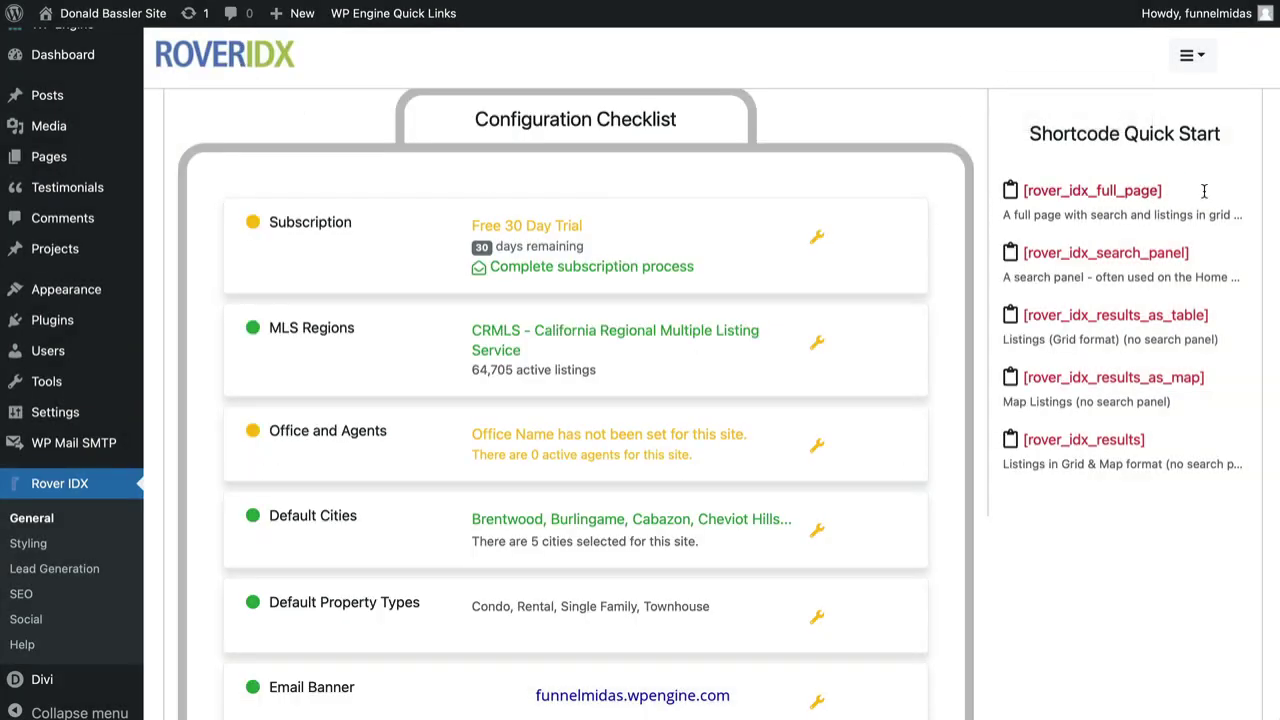
pyautogui.moveTo(1163, 190); pyautogui.dragTo(1022, 188)
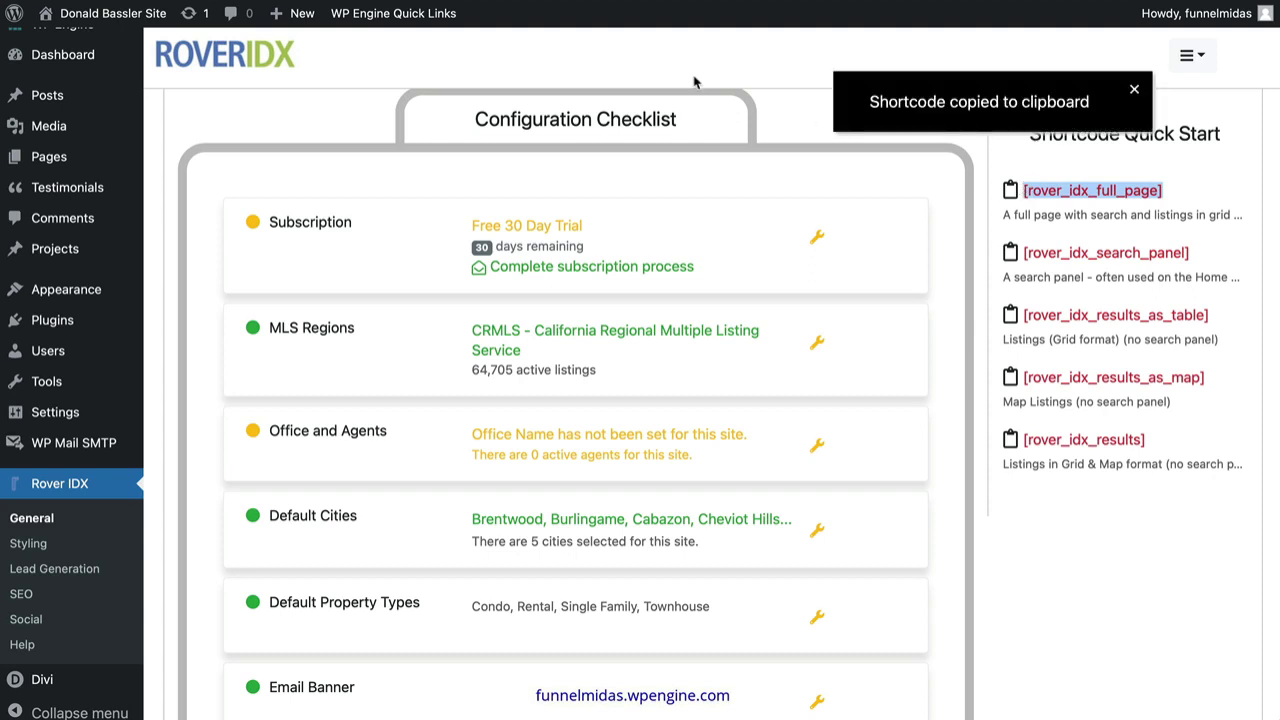
# - Visit the live site and confirm the map and listings show 158 matches across the five default cities
pyautogui.moveTo(101, 15)
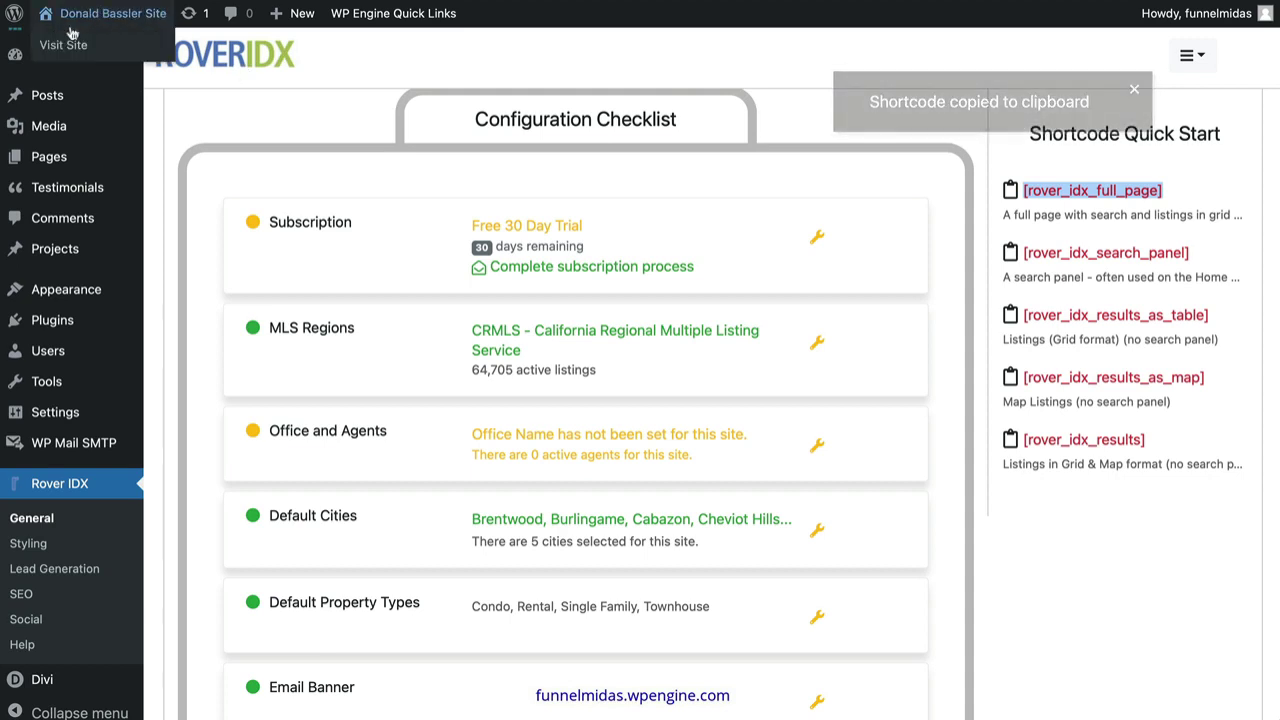
pyautogui.click(66, 48)
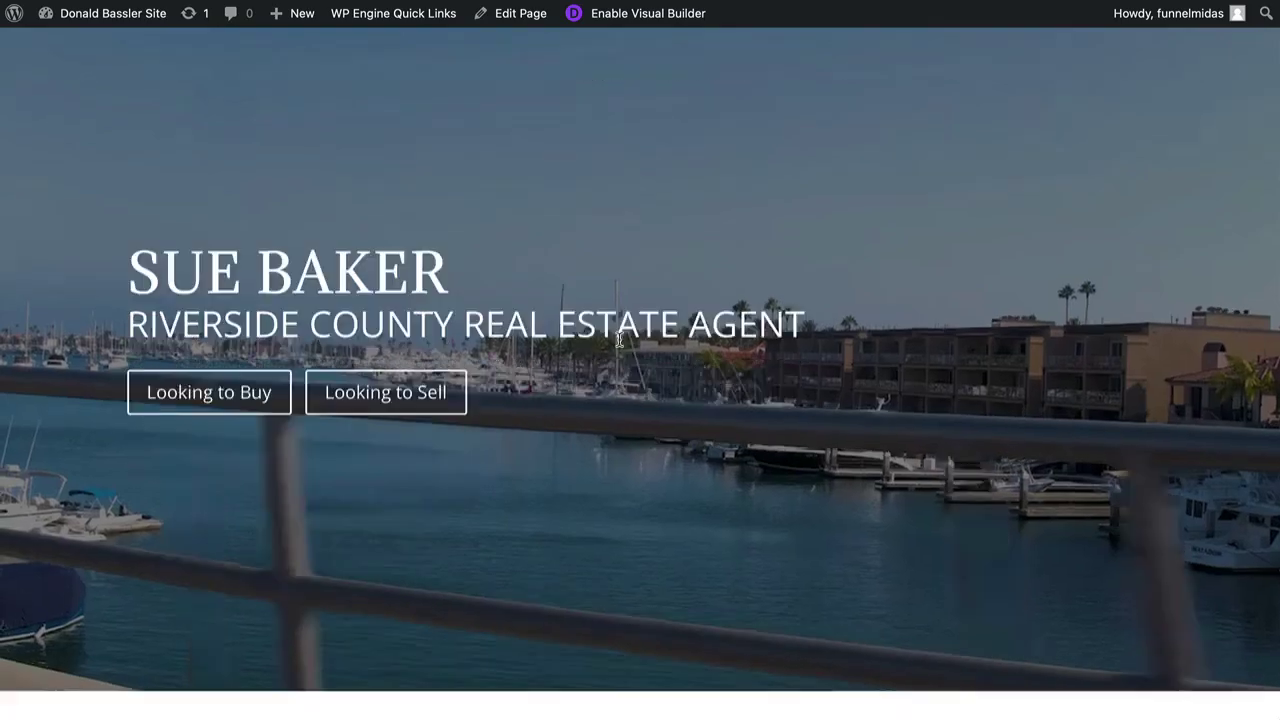
pyautogui.scroll(-15, 619, 340)
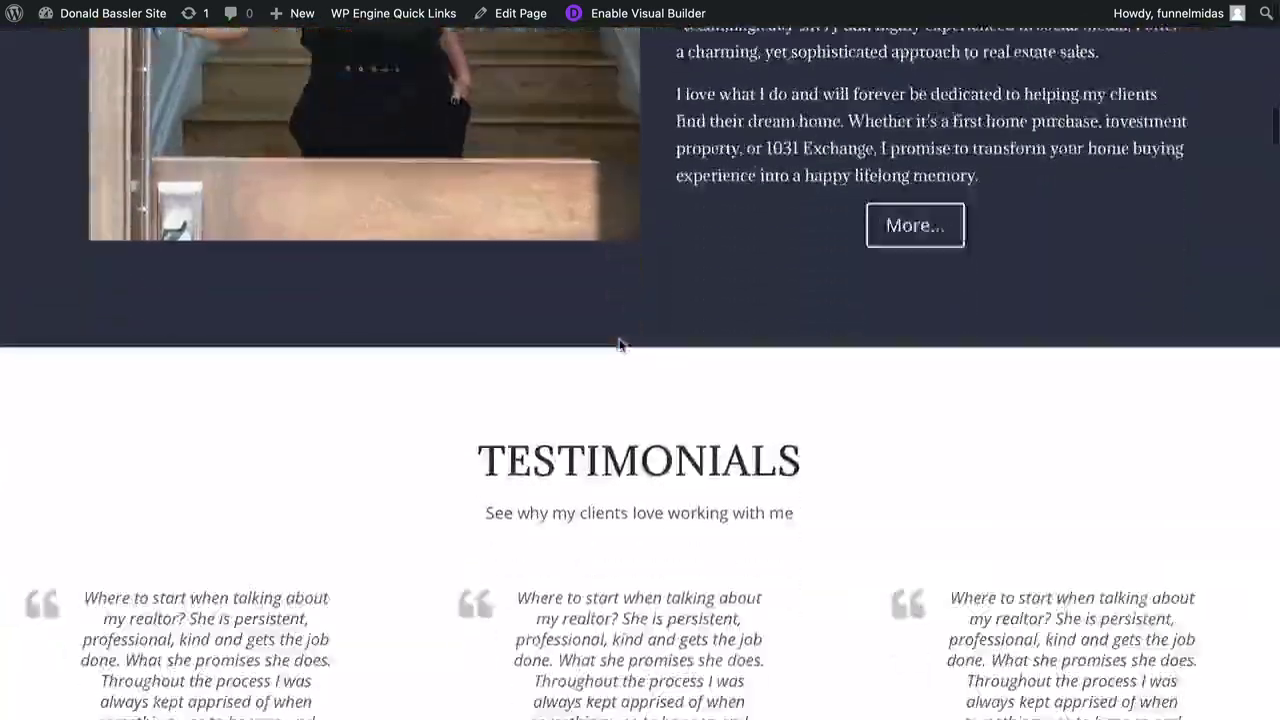
pyautogui.scroll(-15, 619, 345)
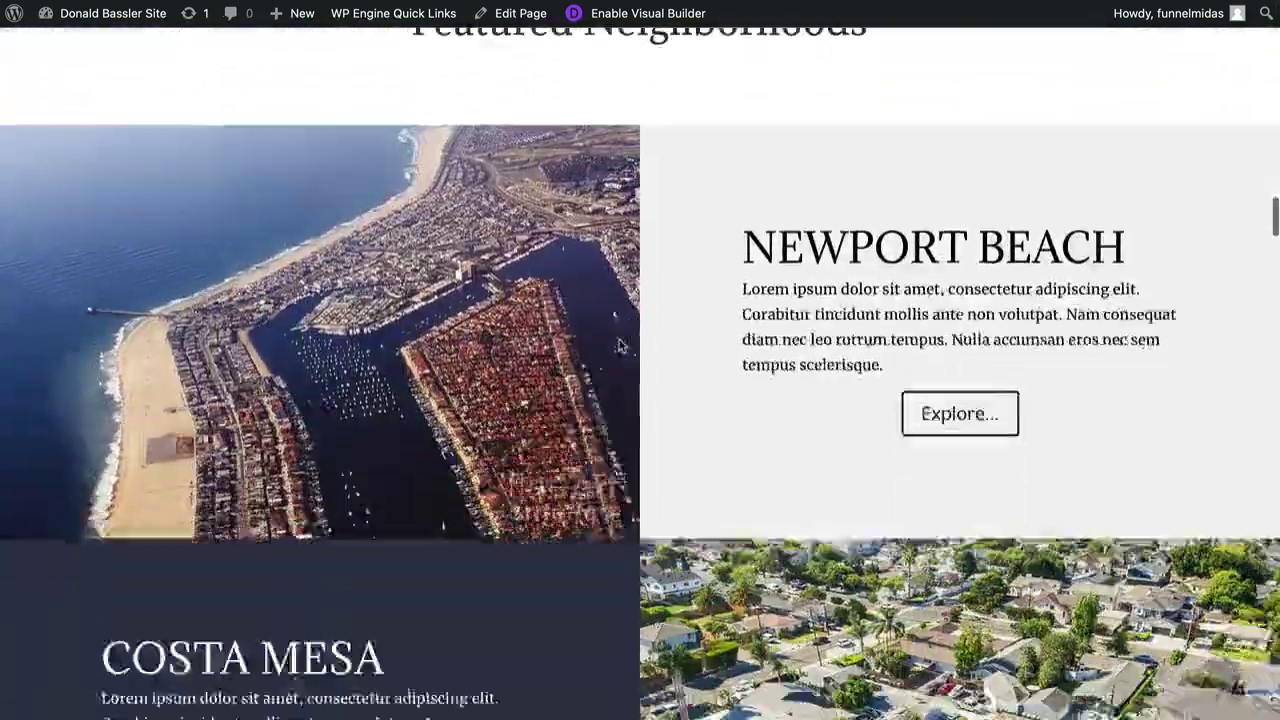
pyautogui.scroll(-15, 619, 345)
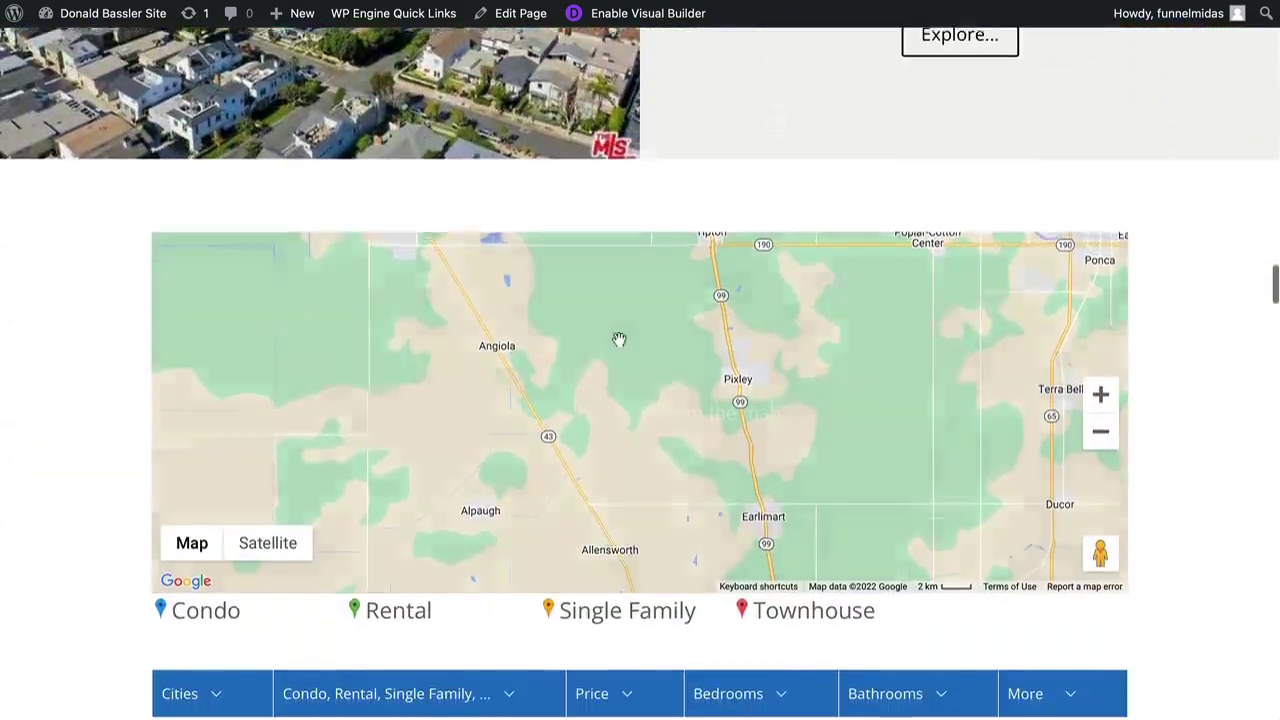
pyautogui.scroll(-1, 619, 340)
pyautogui.scroll(-3, 568, 517)
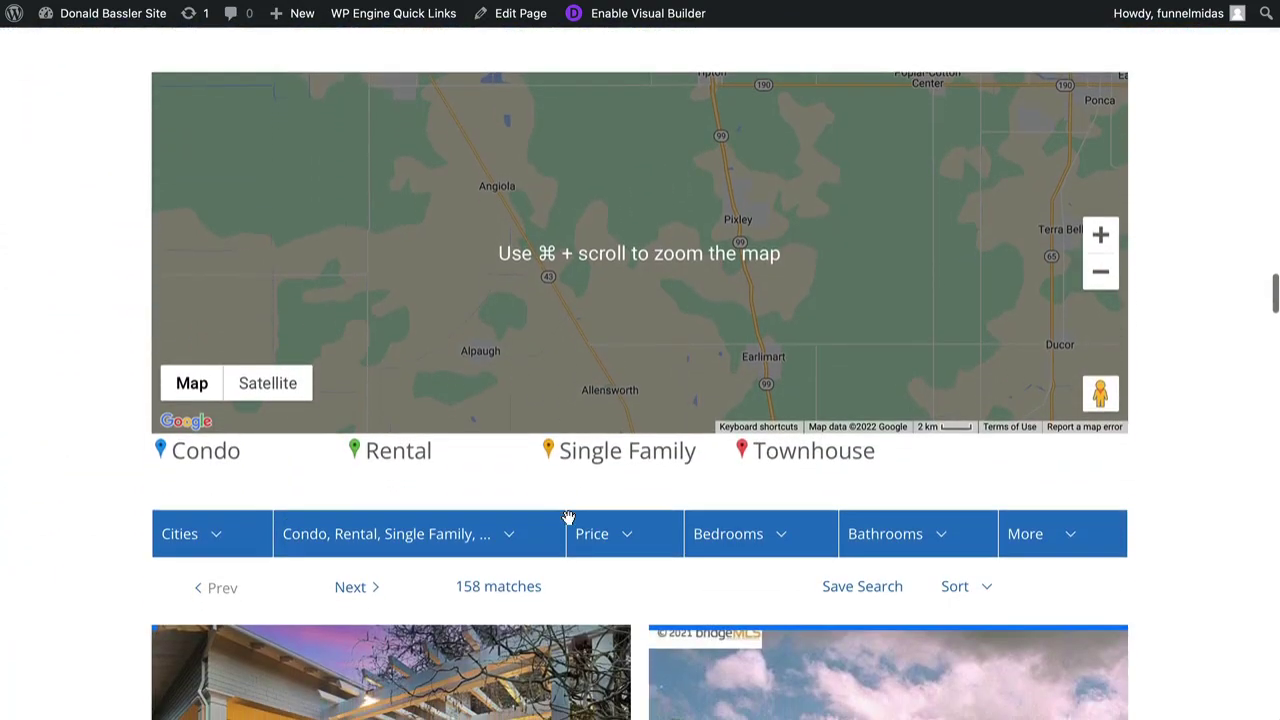
pyautogui.scroll(-4, 568, 517)
pyautogui.scroll(3, 568, 516)
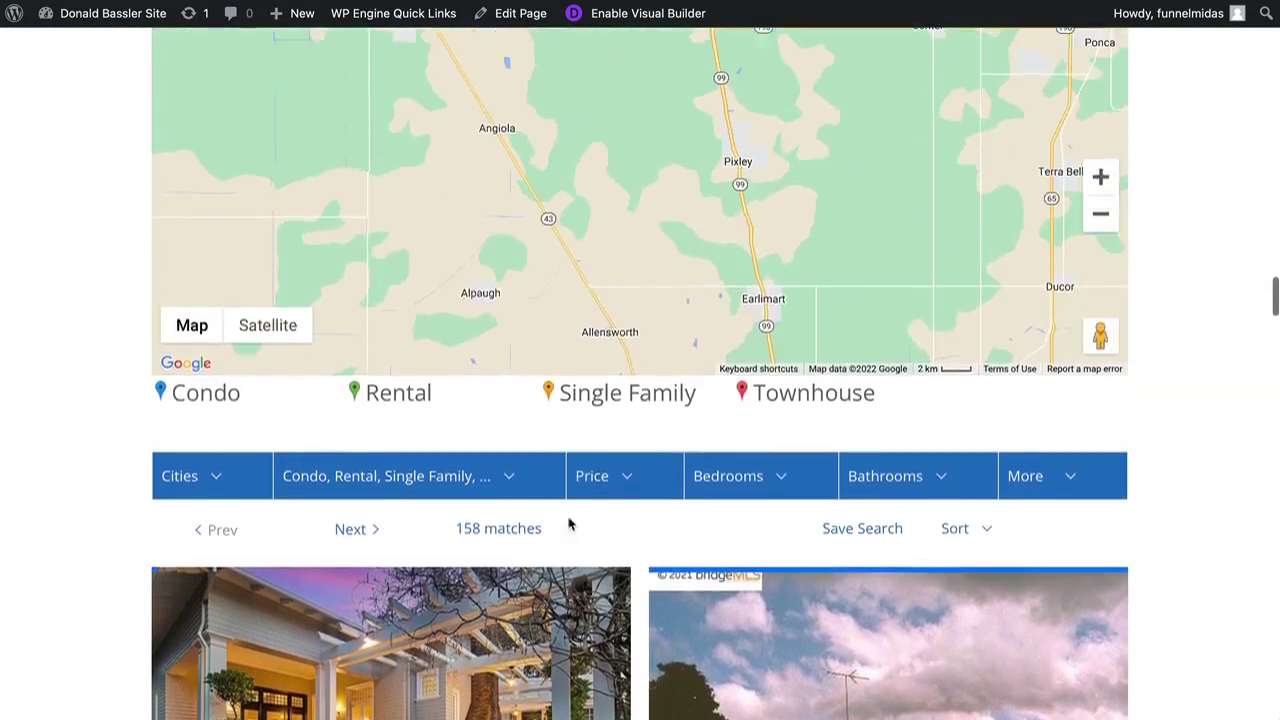
pyautogui.scroll(2, 568, 525)
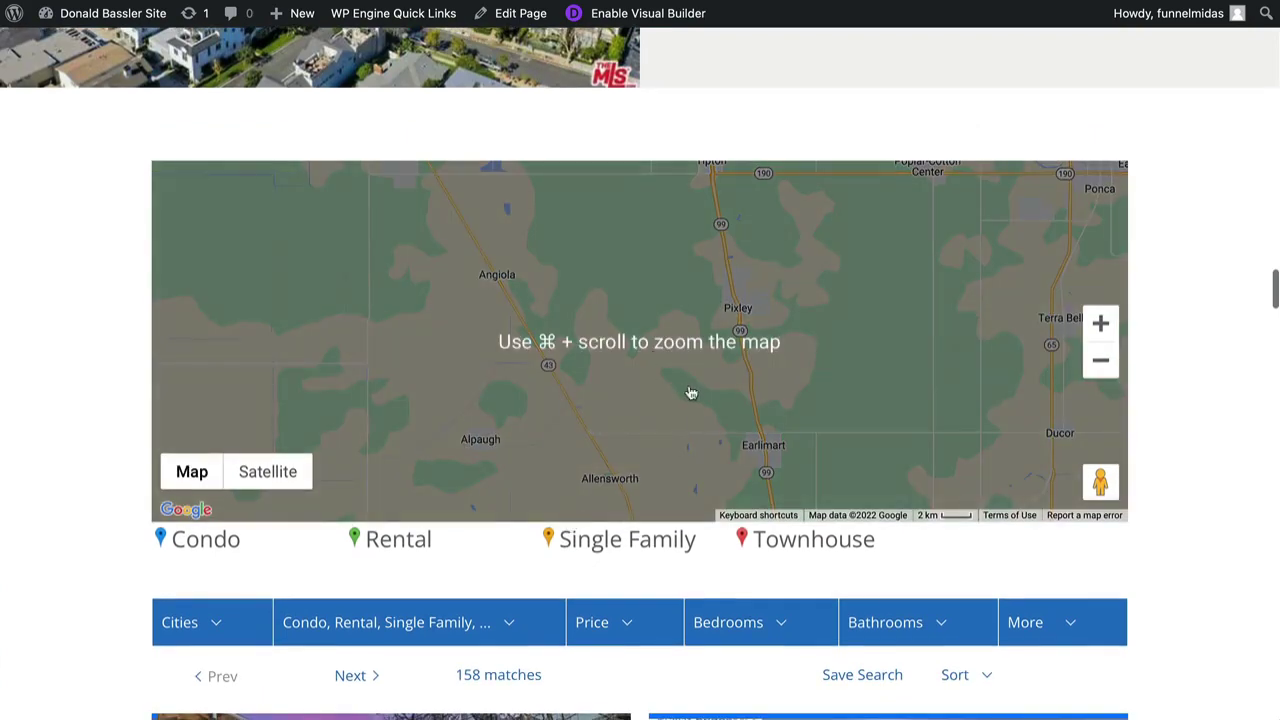
pyautogui.scroll(-1, 691, 394)
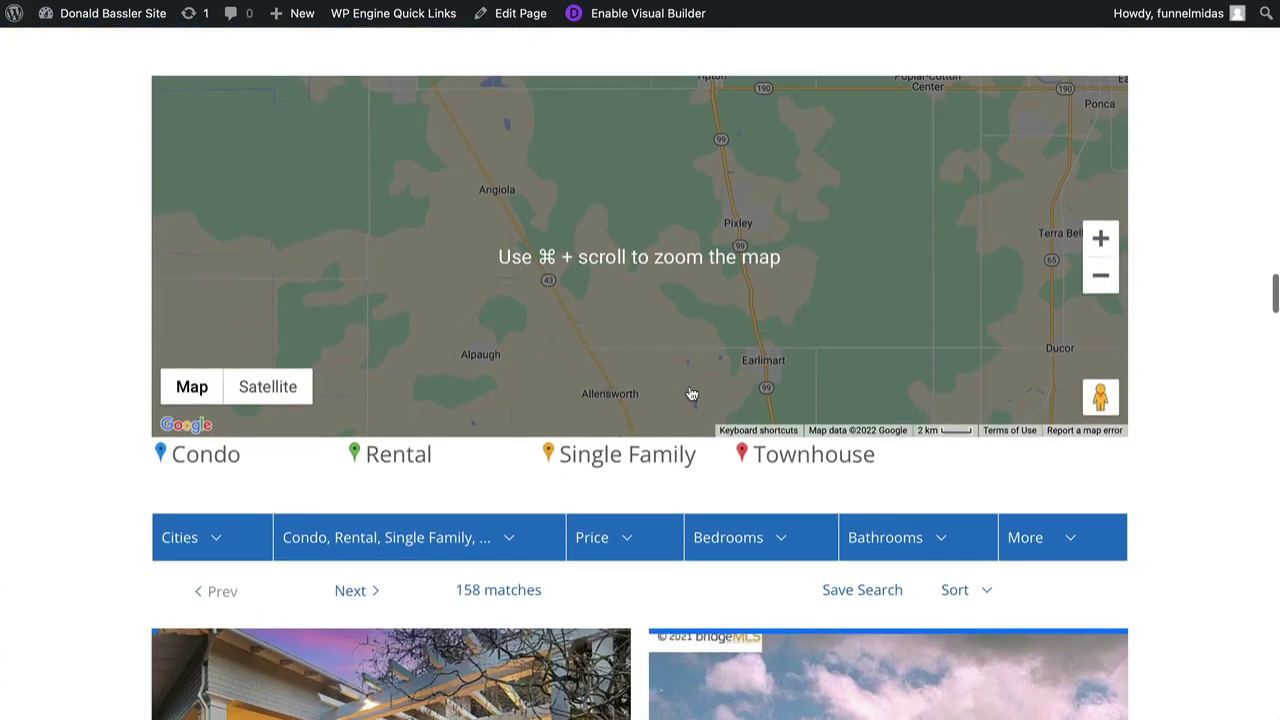
pyautogui.scroll(-12, 691, 394)
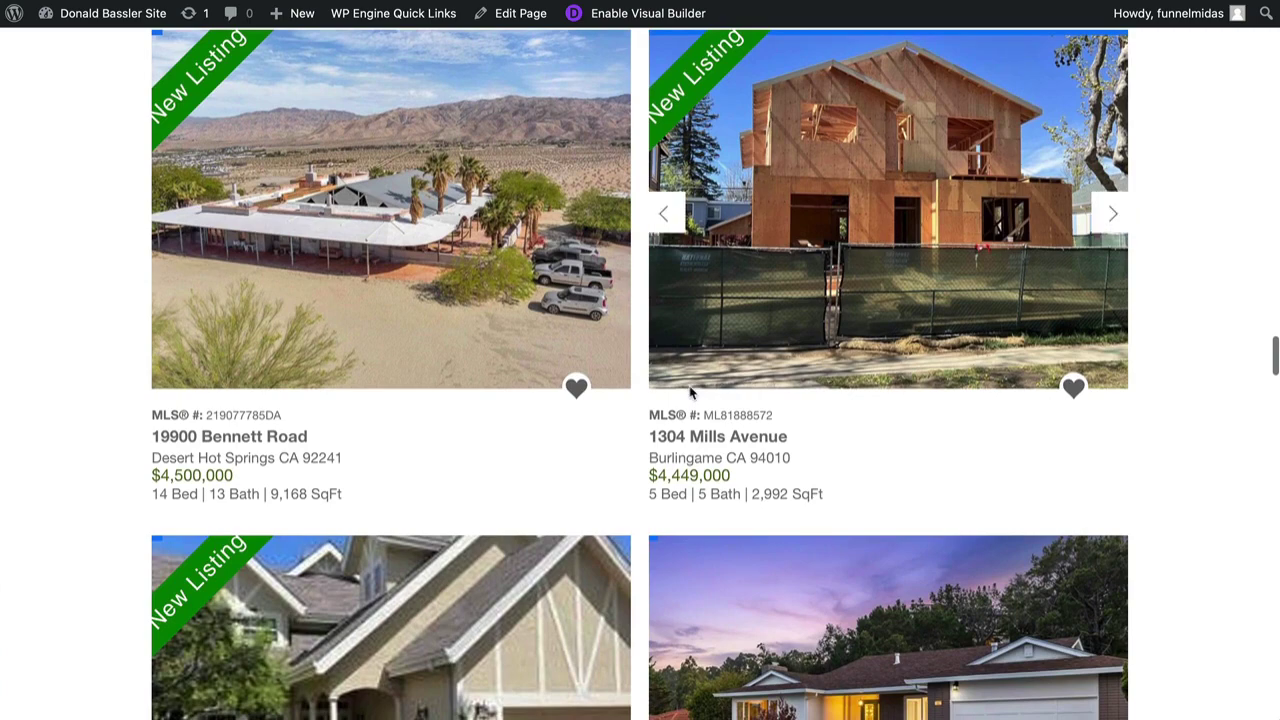
pyautogui.scroll(10, 691, 394)
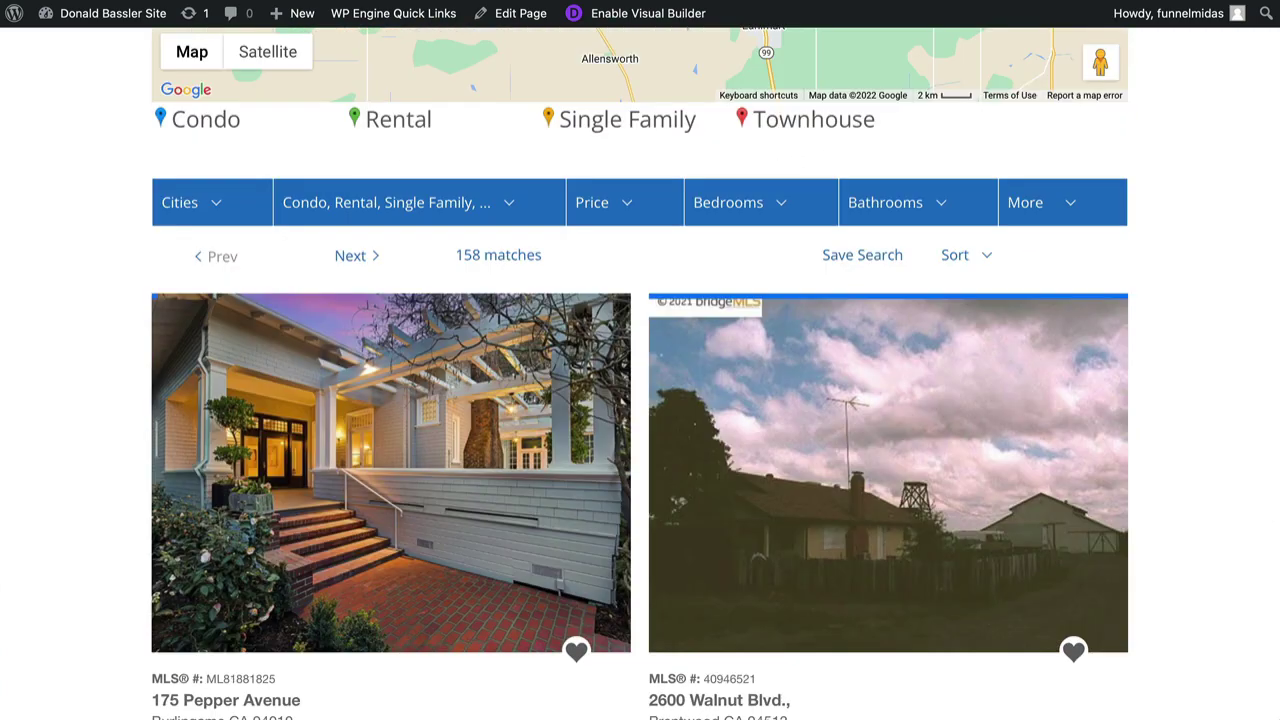